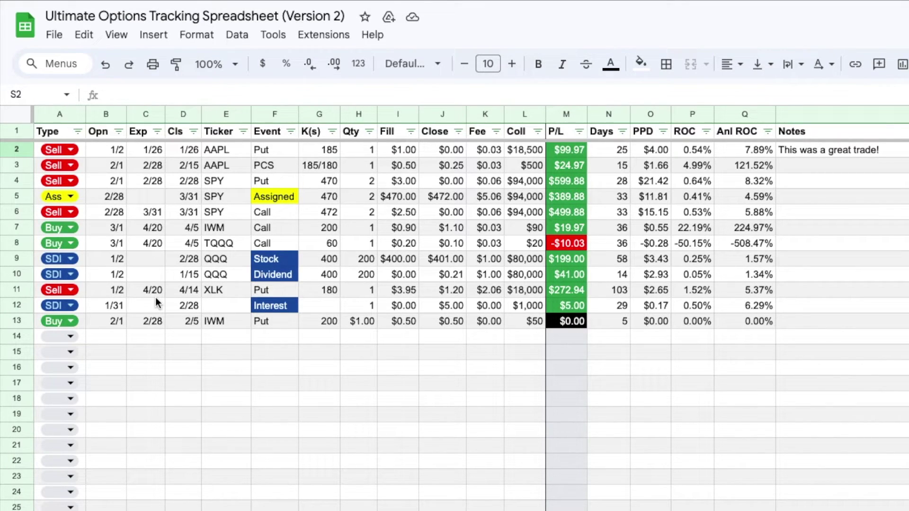
# - Look up the command for making a copy of the spreadsheet
pyautogui.click(52, 35)
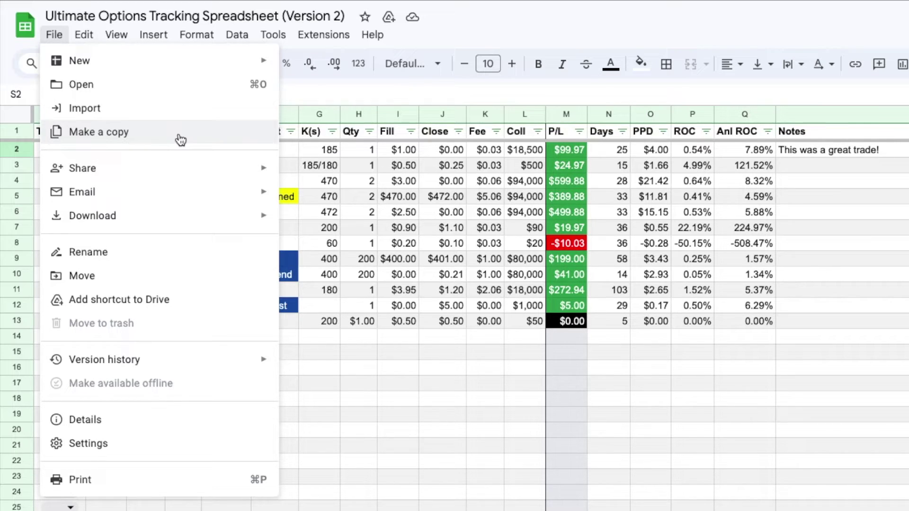
pyautogui.click(484, 401)
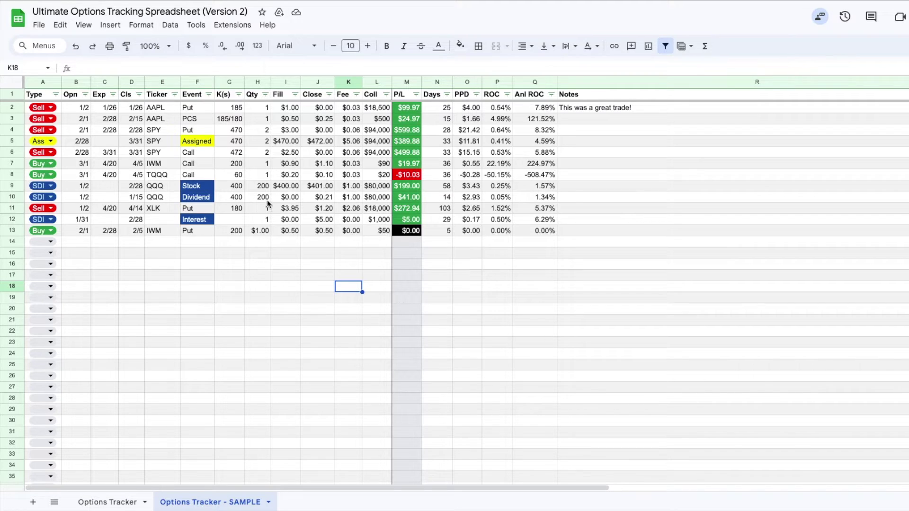
# - View the blank Options Tracker sheet and return to the Options Tracker - SAMPLE sheet
pyautogui.click(122, 498)
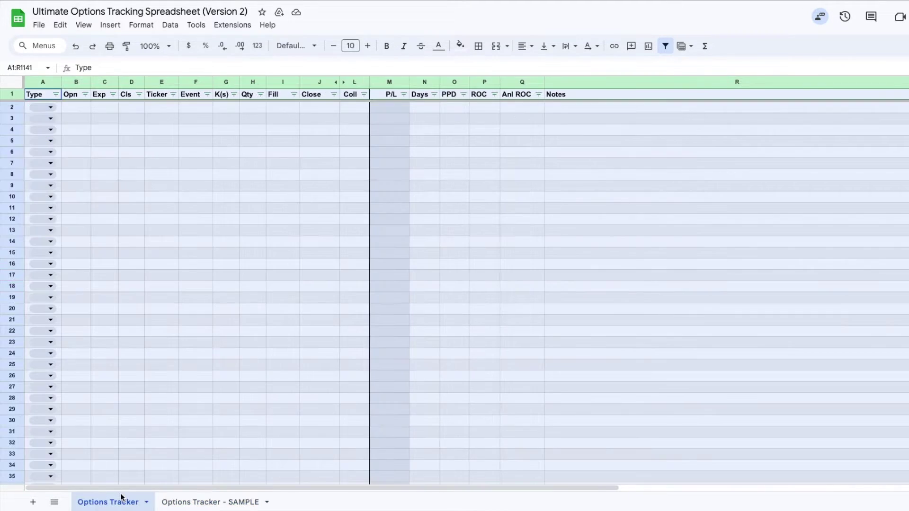
pyautogui.click(217, 391)
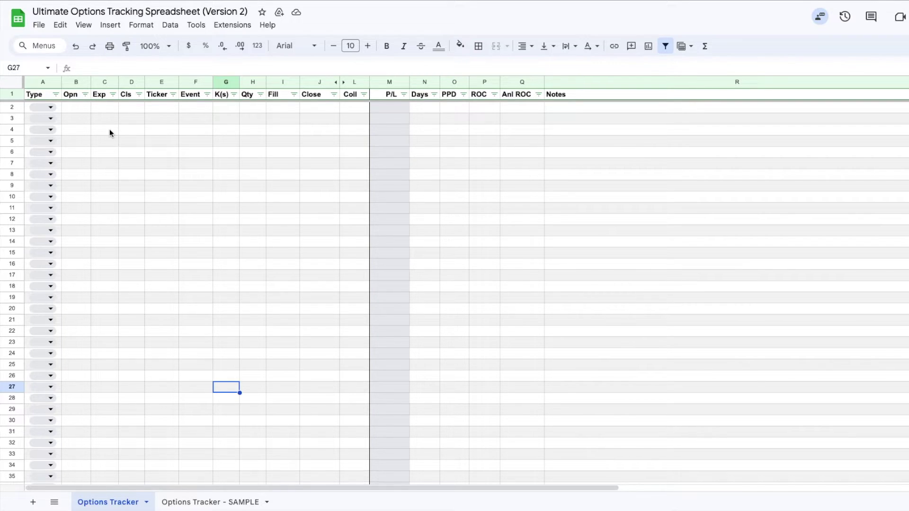
pyautogui.click(203, 501)
pyautogui.click(218, 448)
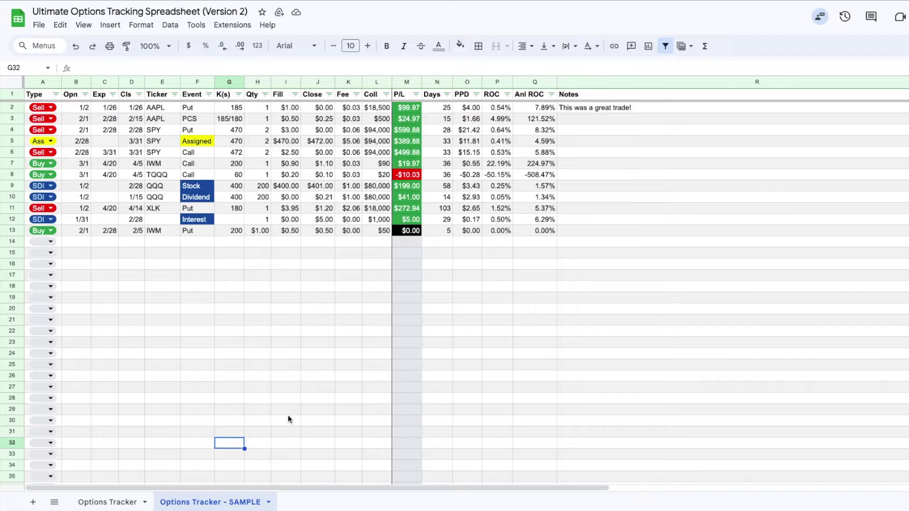
pyautogui.rightClick(184, 500)
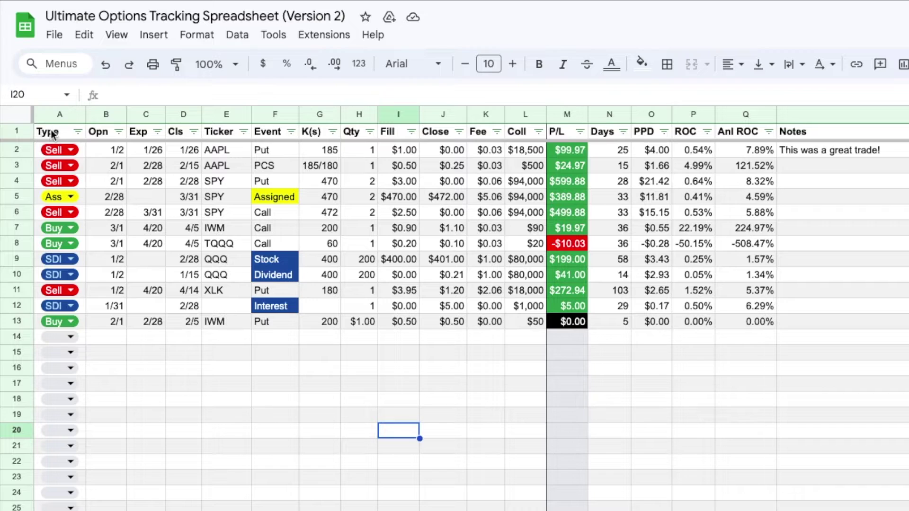
# - Review the available trade types in cell A2, the strikes in G3:G4 and the quantity in H2
pyautogui.click(73, 150)
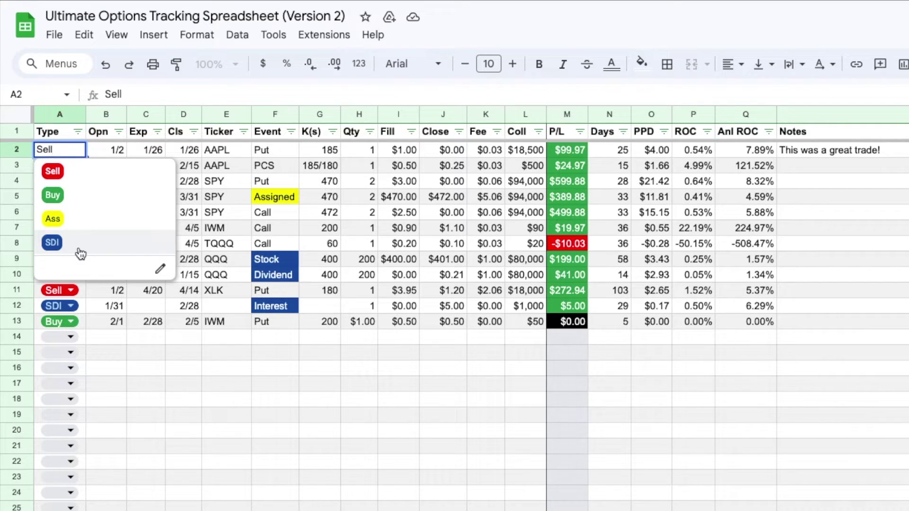
pyautogui.click(184, 446)
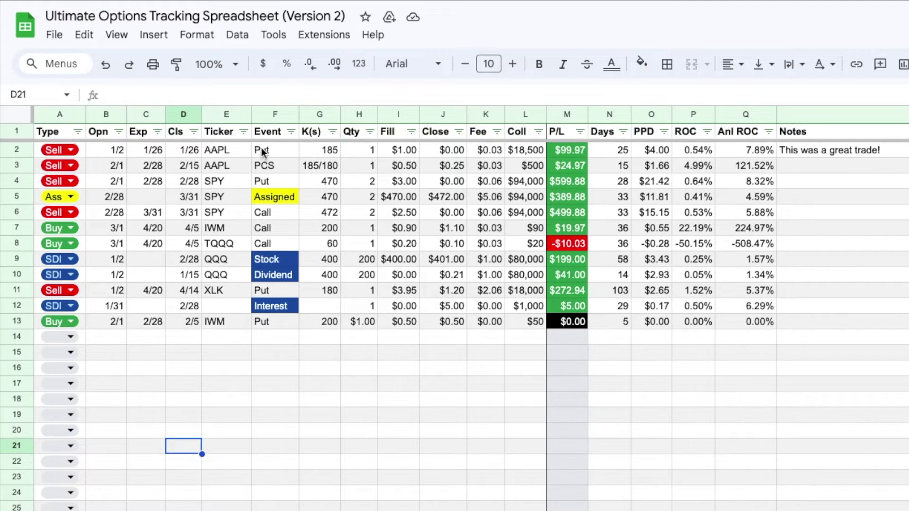
pyautogui.click(329, 171)
pyautogui.hotkey('shift', 'Down')
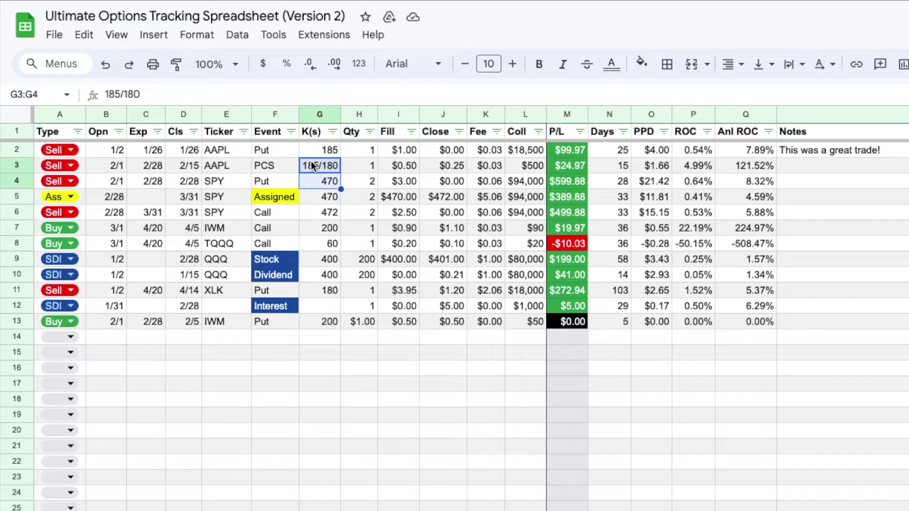
pyautogui.click(371, 149)
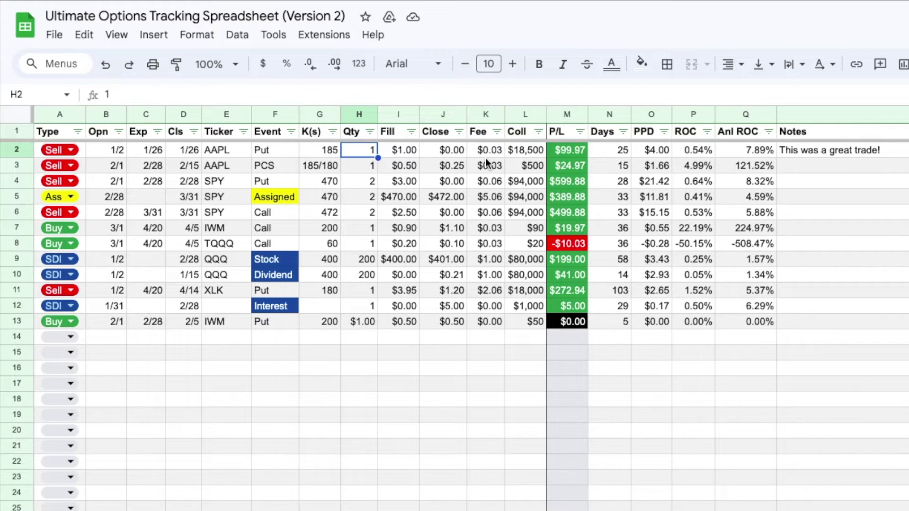
# - Clear the fees in K2:K13 and hide the Fee column
pyautogui.moveTo(485, 156); pyautogui.dragTo(485, 316)
pyautogui.press('Delete')
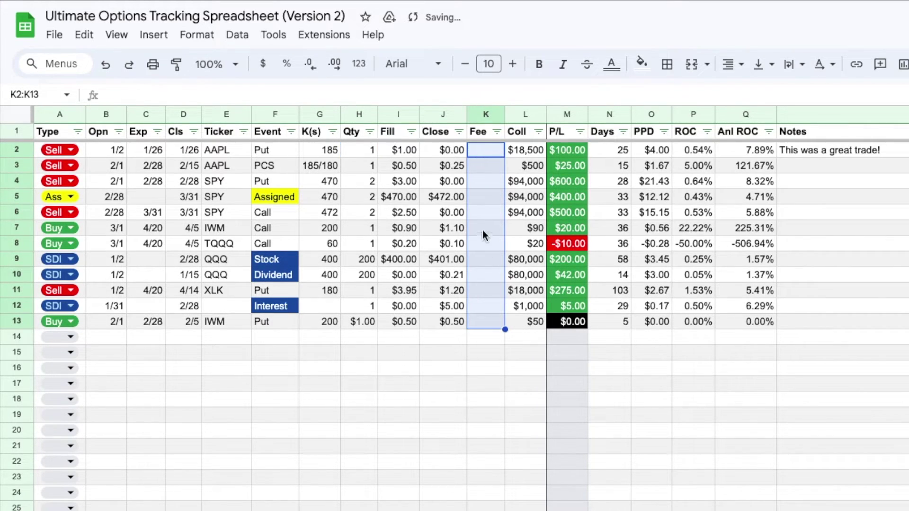
pyautogui.rightClick(475, 117)
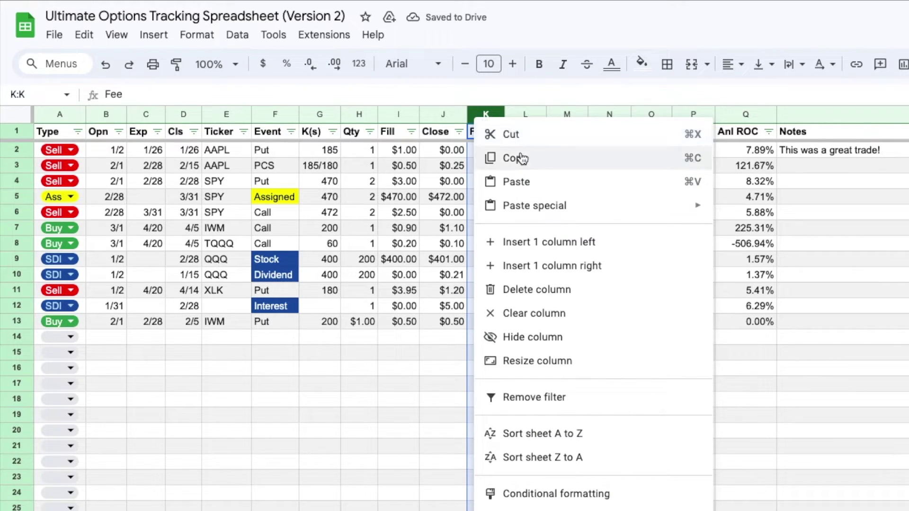
pyautogui.click(548, 339)
pyautogui.click(566, 415)
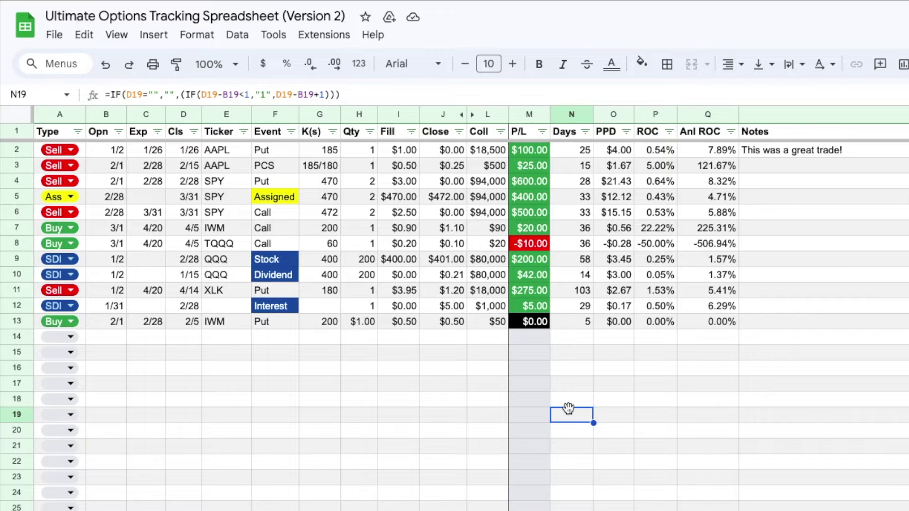
# - Undo hiding the Fee column and clearing its values
pyautogui.hotkey('ctrl', 'z')
pyautogui.click(569, 410)
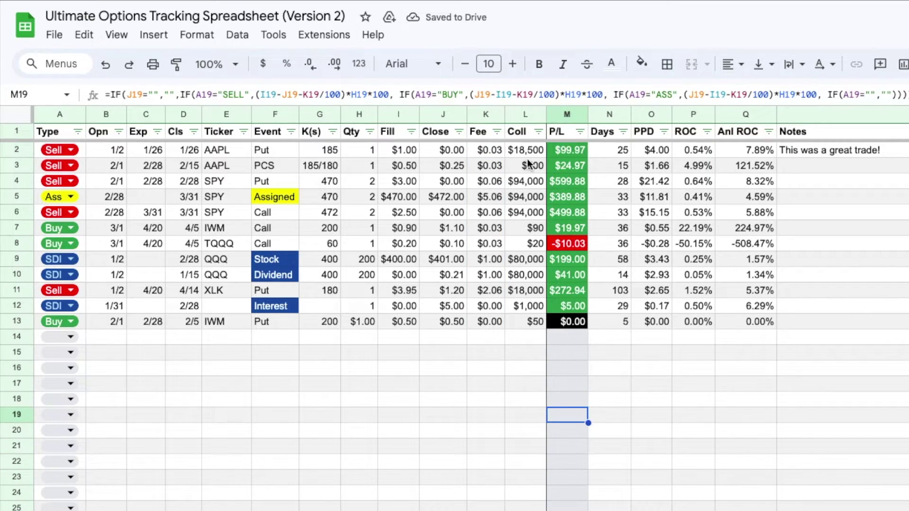
# - Examine the collateral, strike, P/L and annualized ROC cells of the two AAPL trades, including their formulas
pyautogui.click(534, 152)
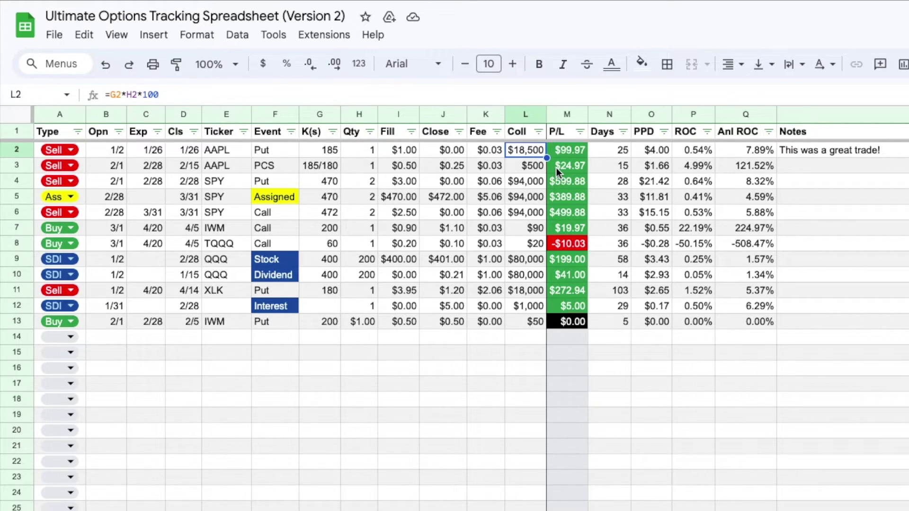
pyautogui.click(283, 166)
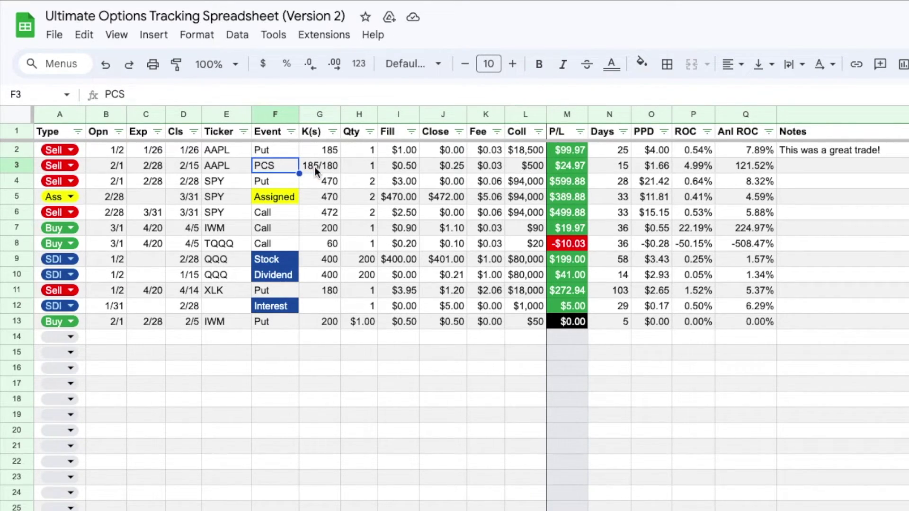
pyautogui.click(524, 168)
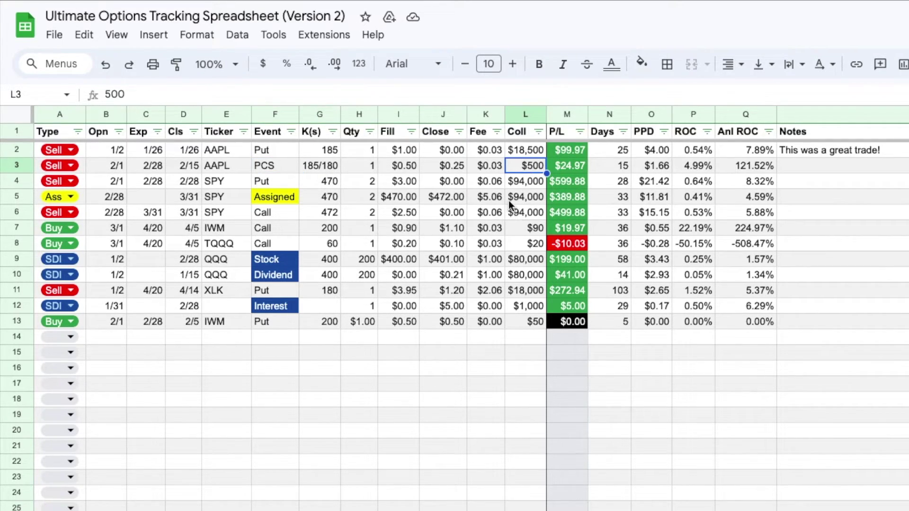
pyautogui.click(323, 153)
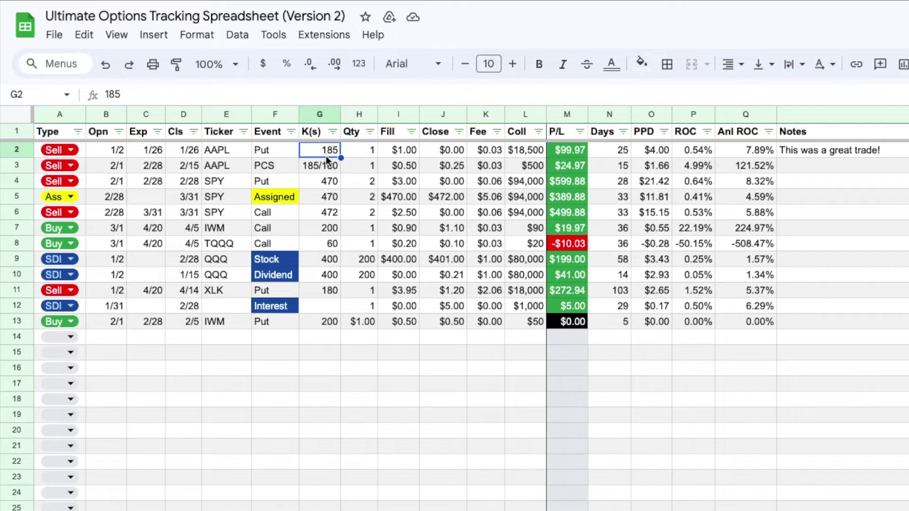
pyautogui.click(530, 148)
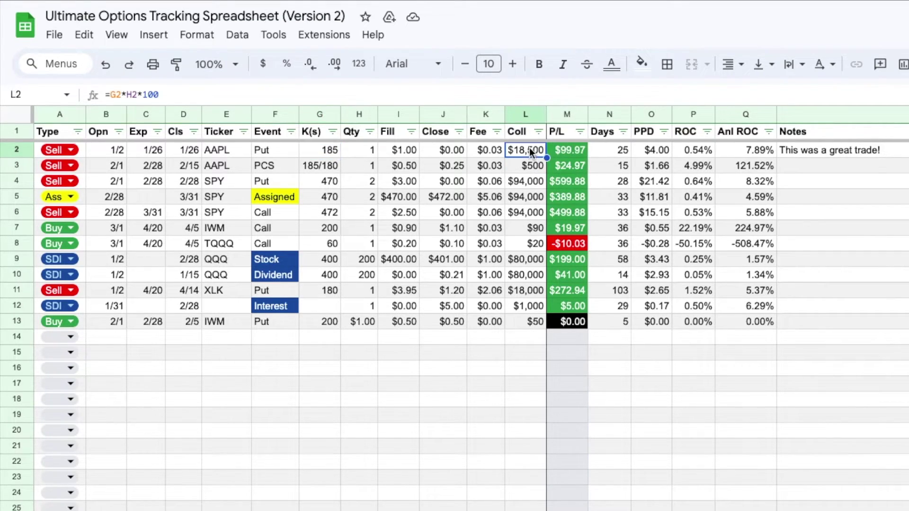
pyautogui.click(576, 151)
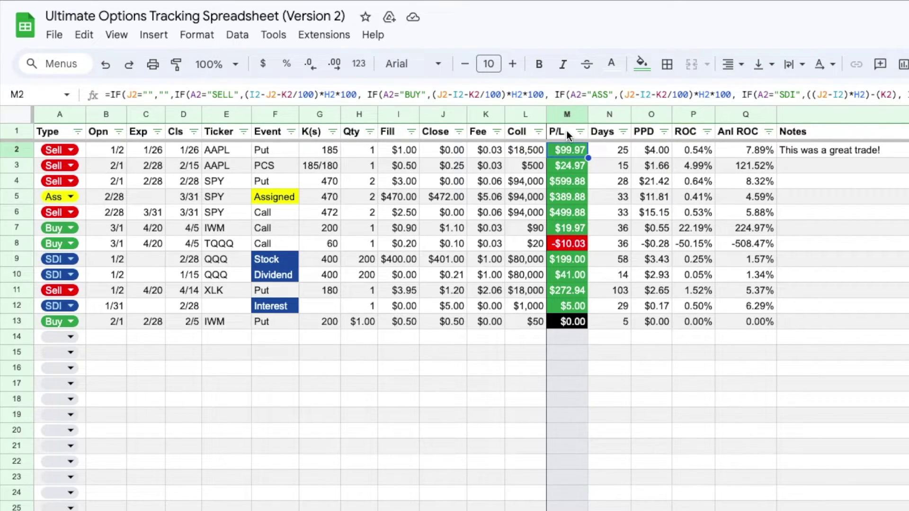
pyautogui.click(567, 132)
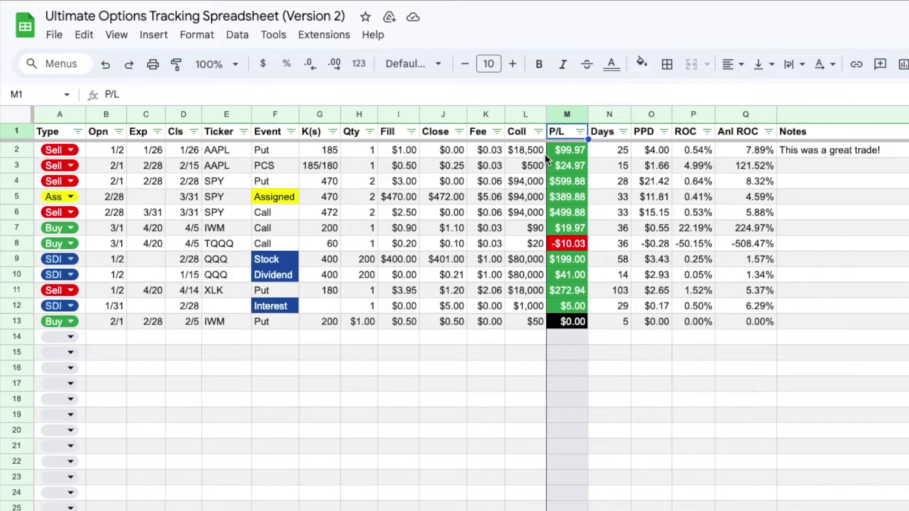
pyautogui.click(752, 153)
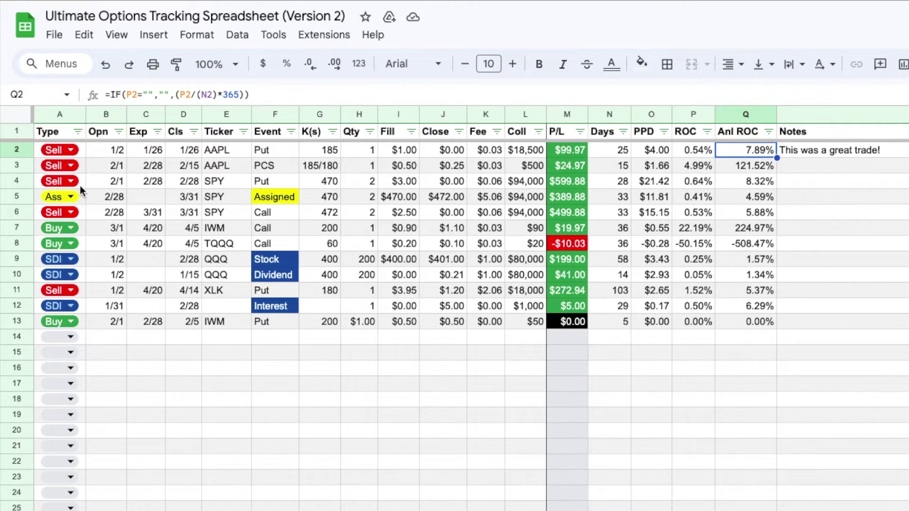
# - Temporarily switch the row 2 AAPL put's type to Buy and check its P/L
pyautogui.click(70, 150)
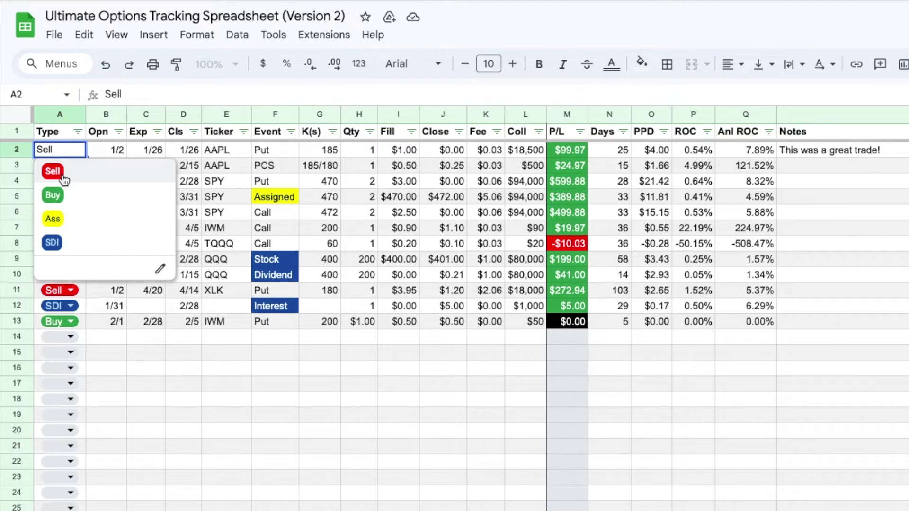
pyautogui.click(62, 175)
pyautogui.doubleClick(74, 149)
pyautogui.click(63, 195)
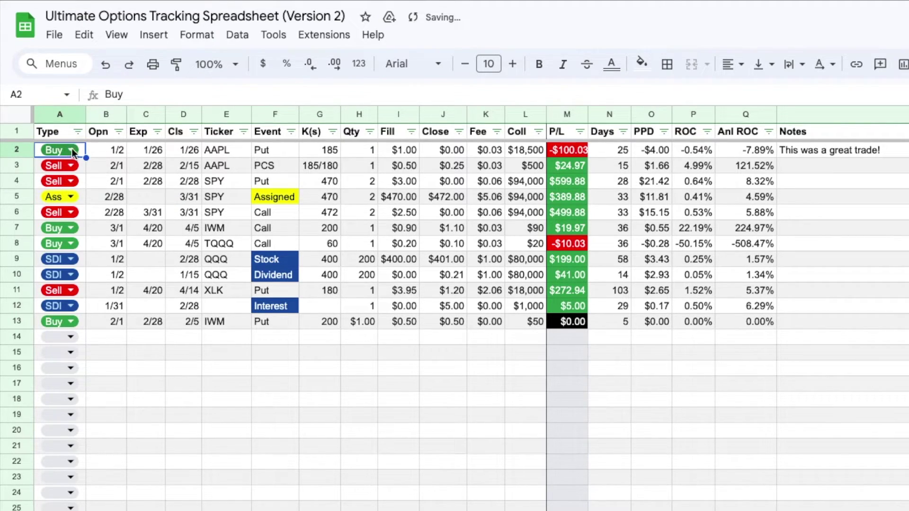
pyautogui.click(569, 151)
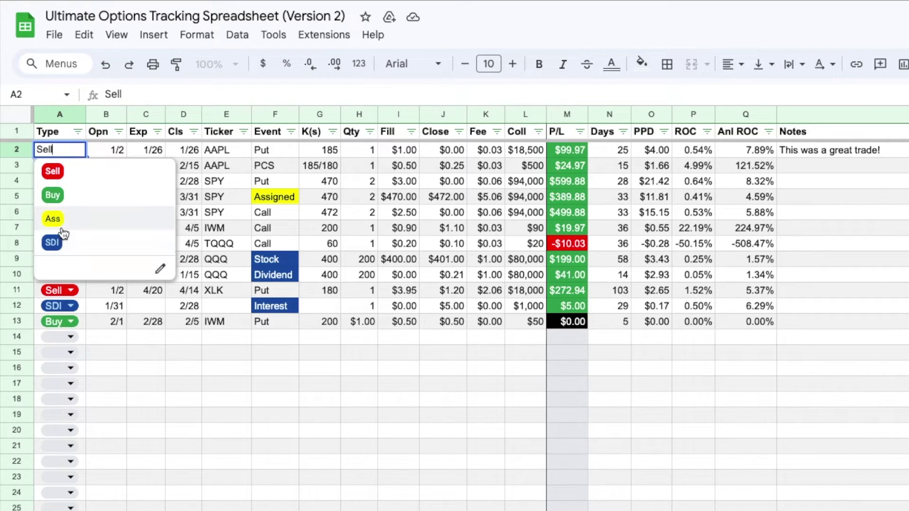
pyautogui.click(354, 216)
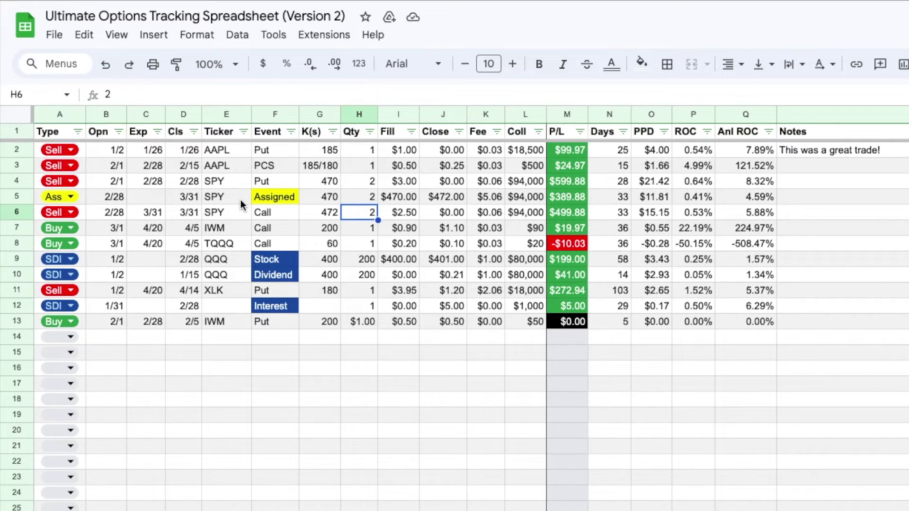
# - Review the SPY put's dates, ticker and strike in row 4 and the type options of the row 5 assignment
pyautogui.moveTo(115, 180); pyautogui.dragTo(220, 186)
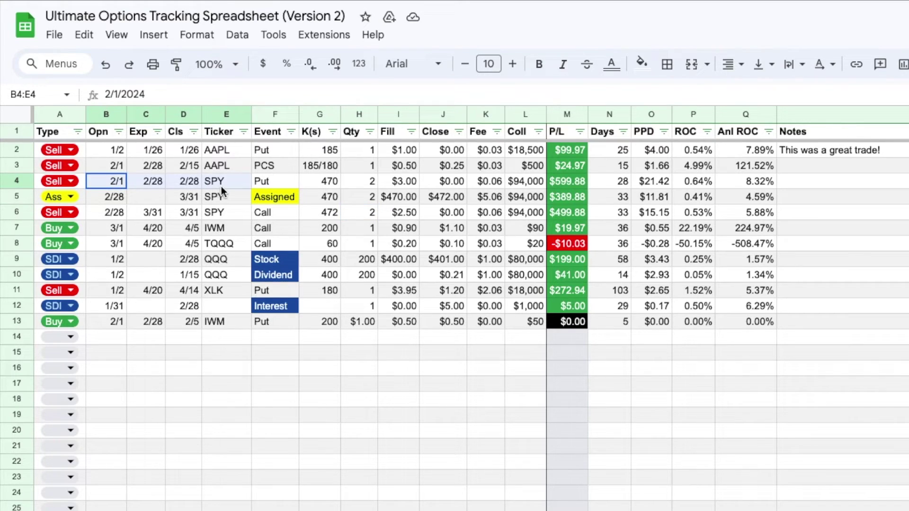
pyautogui.click(221, 185)
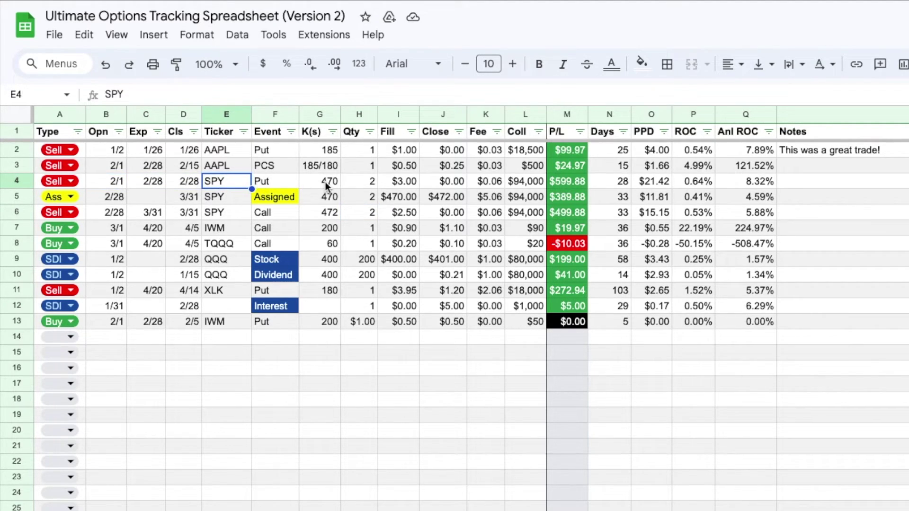
pyautogui.click(325, 186)
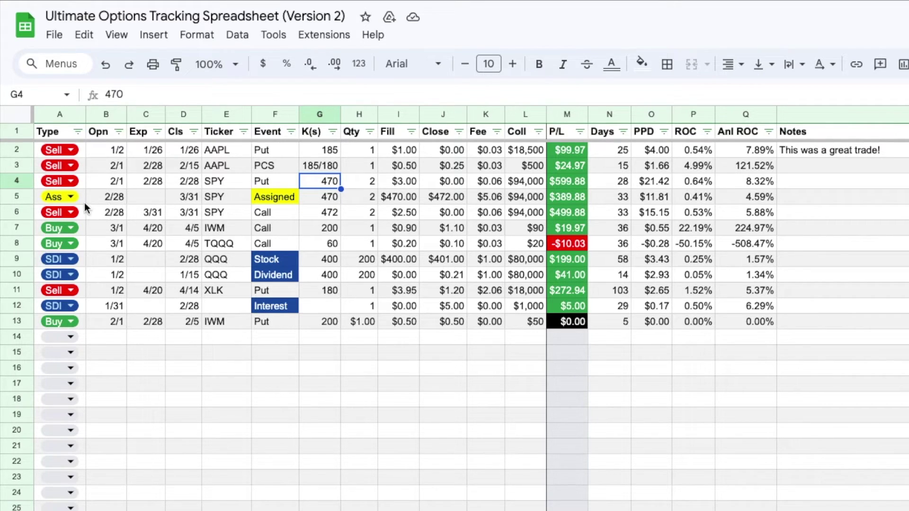
pyautogui.click(72, 197)
pyautogui.click(67, 264)
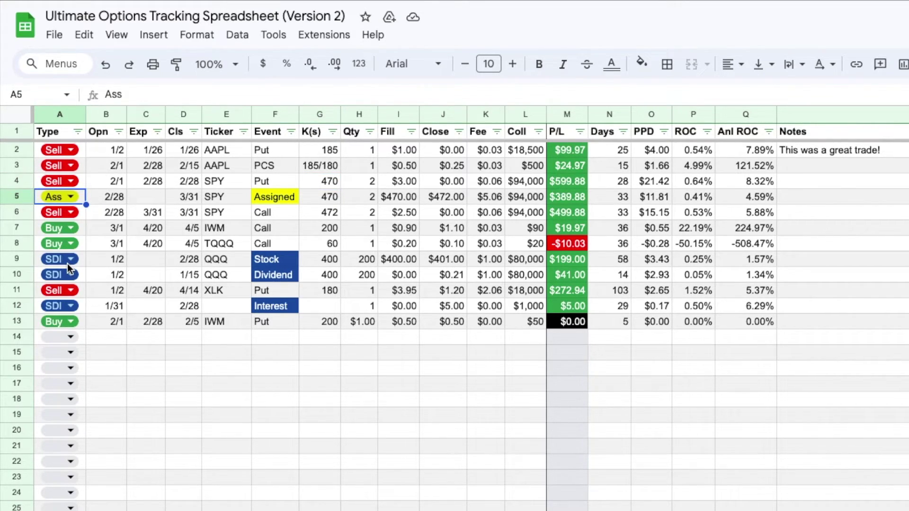
pyautogui.click(275, 228)
# - Clear the event of the SPY assignment in cell F5 and re-enter Assigned
pyautogui.click(266, 198)
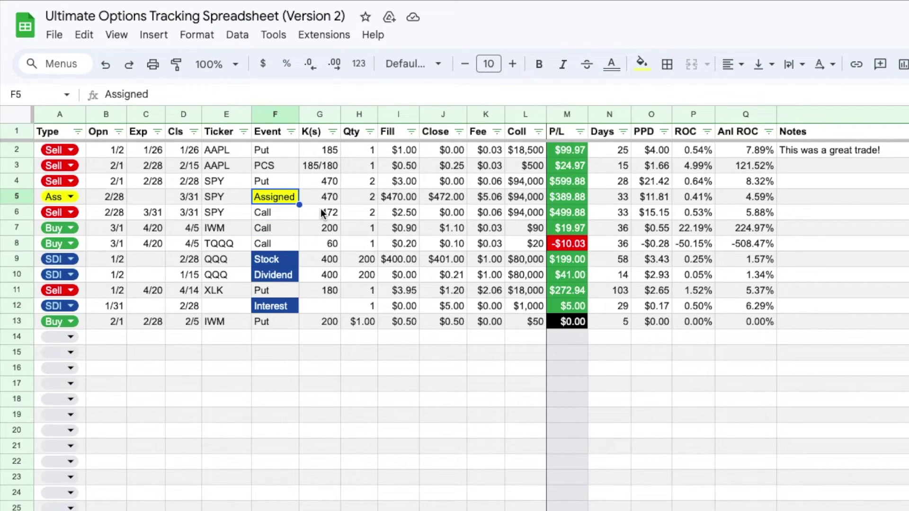
pyautogui.write('As')
pyautogui.press('BackSpace')
pyautogui.press('BackSpace')
pyautogui.click(359, 446)
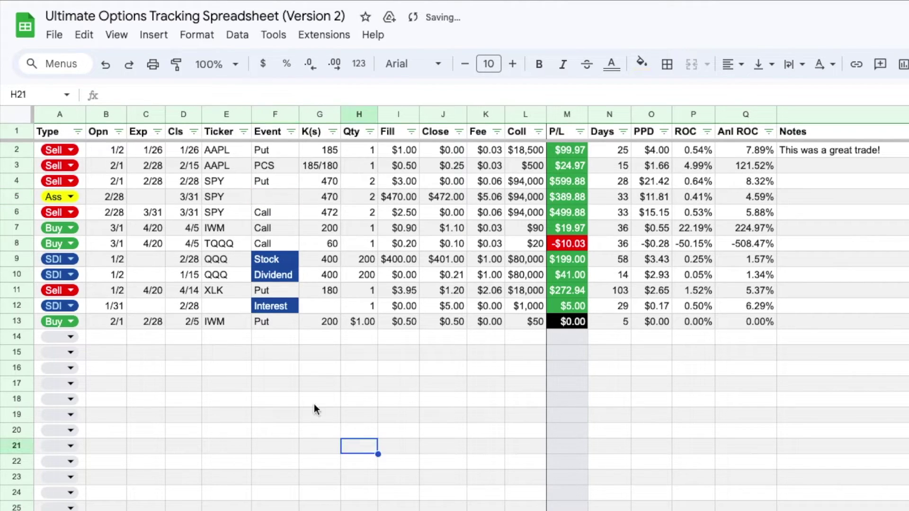
pyautogui.click(258, 196)
pyautogui.write('Assigned')
pyautogui.press('Return')
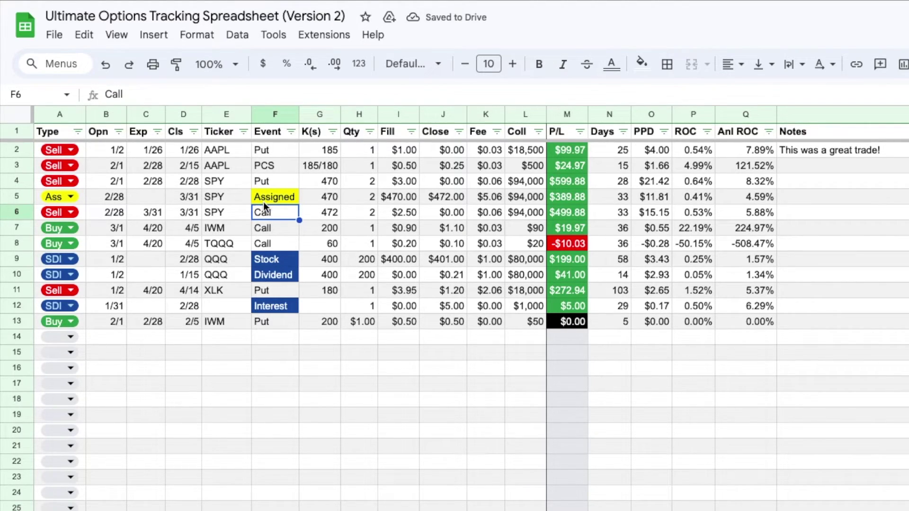
# - Choose SDI as the type of the QQQ stock entry in row 9
pyautogui.click(71, 260)
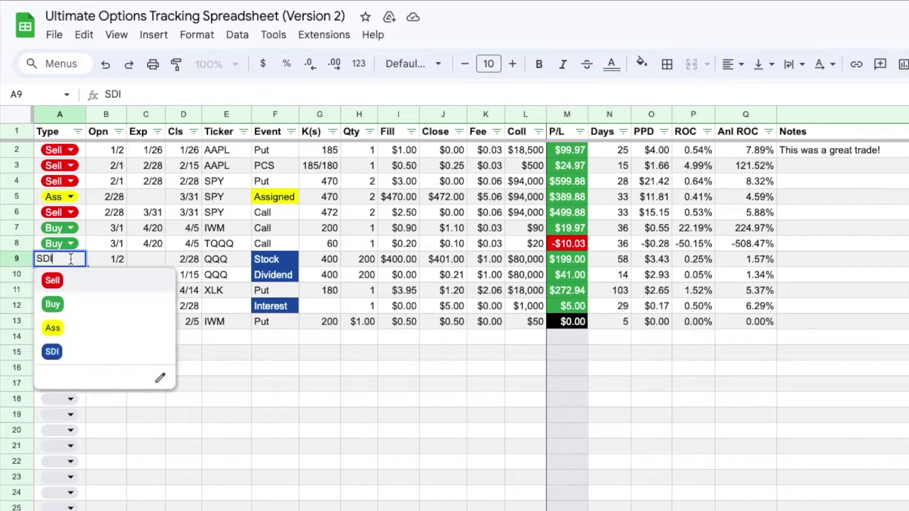
pyautogui.click(74, 352)
pyautogui.click(339, 365)
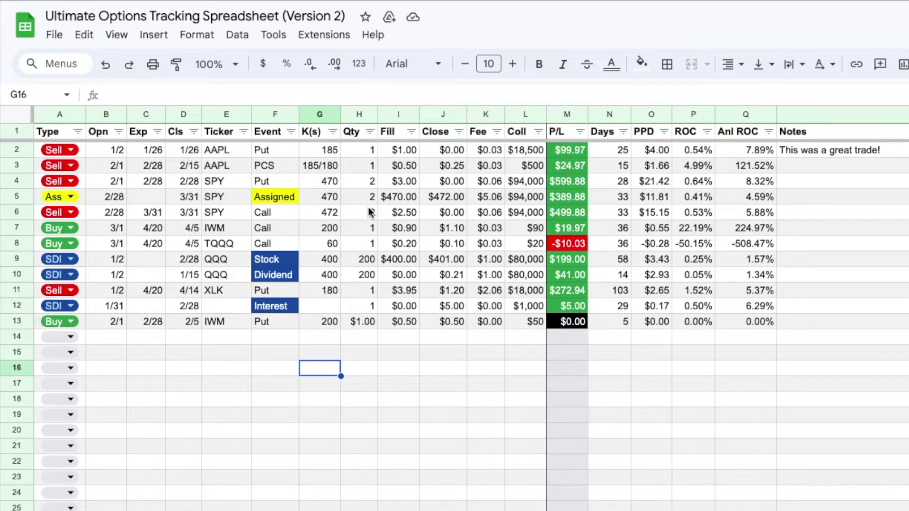
# - Review the quantities in the Qty column for the trades in rows 3 to 10
pyautogui.click(366, 168)
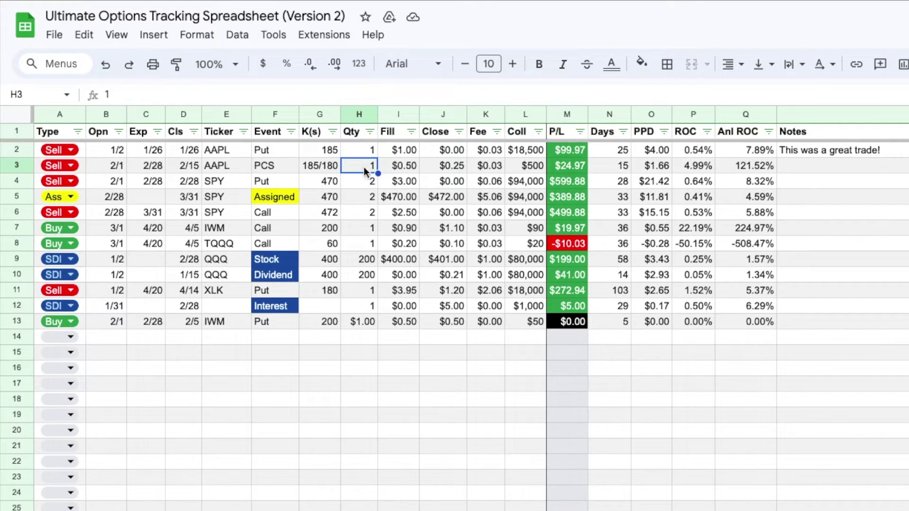
pyautogui.click(364, 183)
pyautogui.click(364, 195)
pyautogui.click(365, 209)
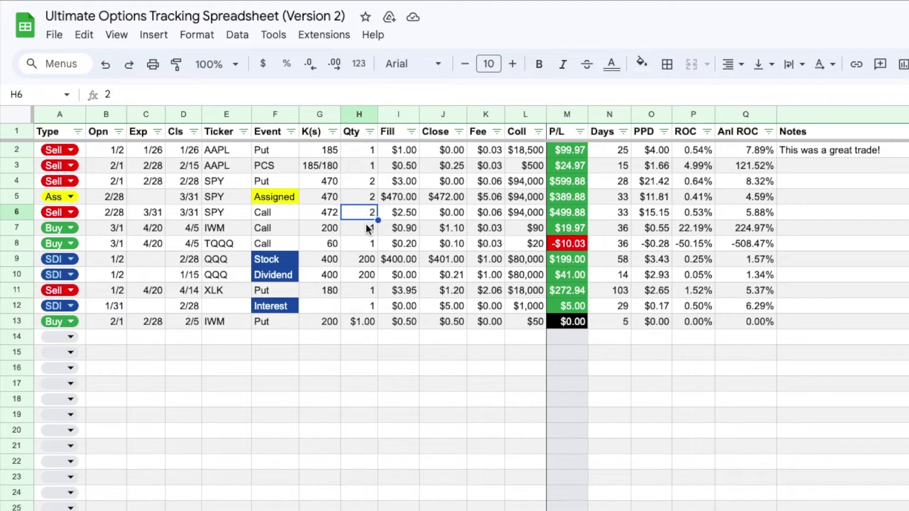
pyautogui.click(368, 230)
pyautogui.click(368, 260)
pyautogui.click(372, 276)
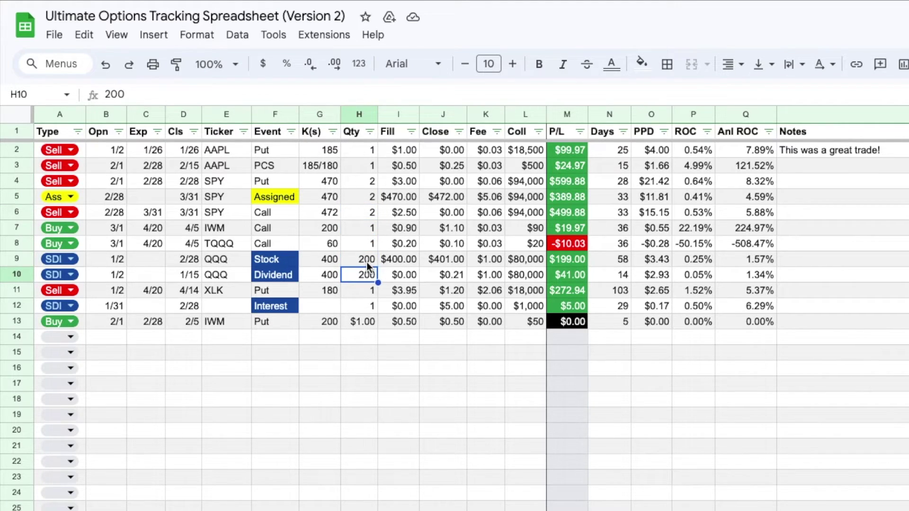
# - Examine the quantities of the QQQ stock and dividend entries in rows 9 and 10, plus the dividend's days and the stock's fee
pyautogui.click(366, 262)
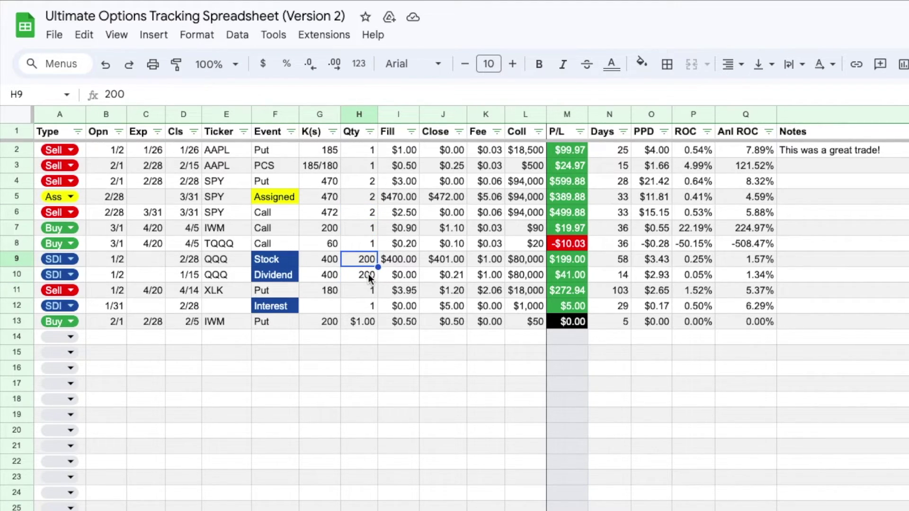
pyautogui.click(371, 275)
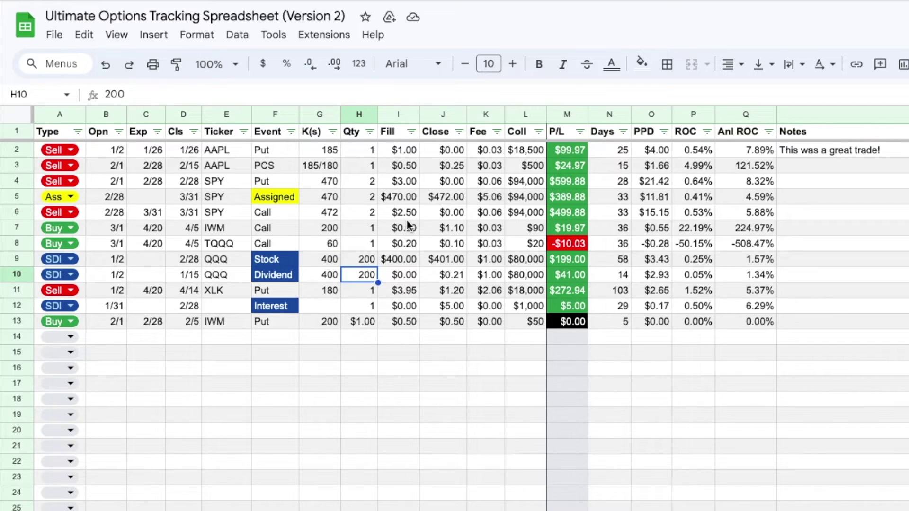
pyautogui.click(360, 261)
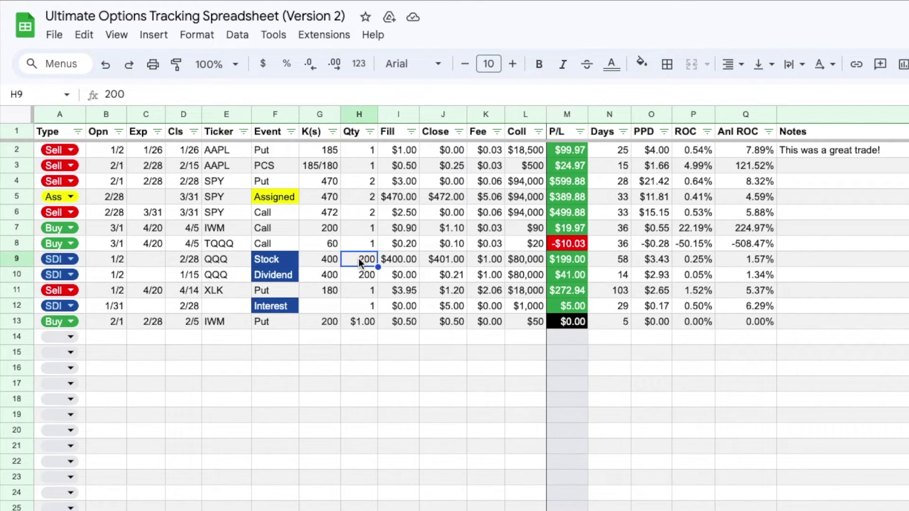
pyautogui.click(286, 276)
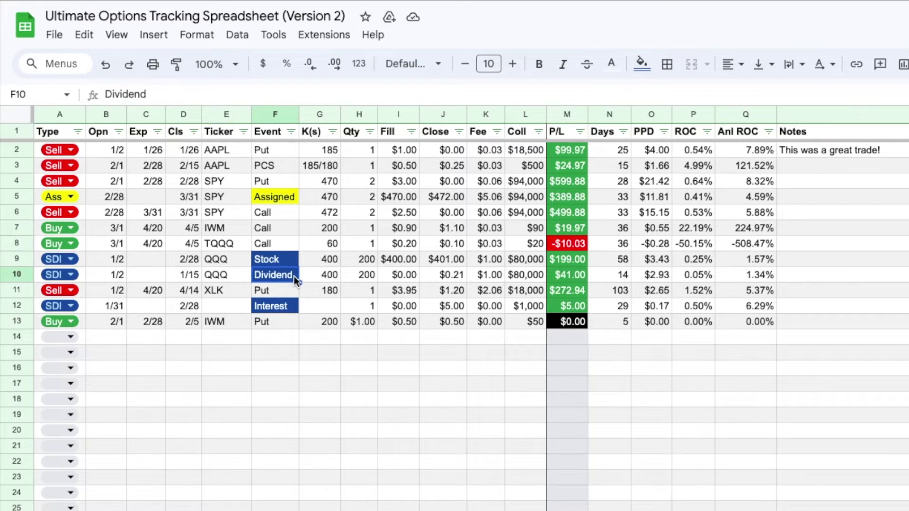
pyautogui.click(356, 275)
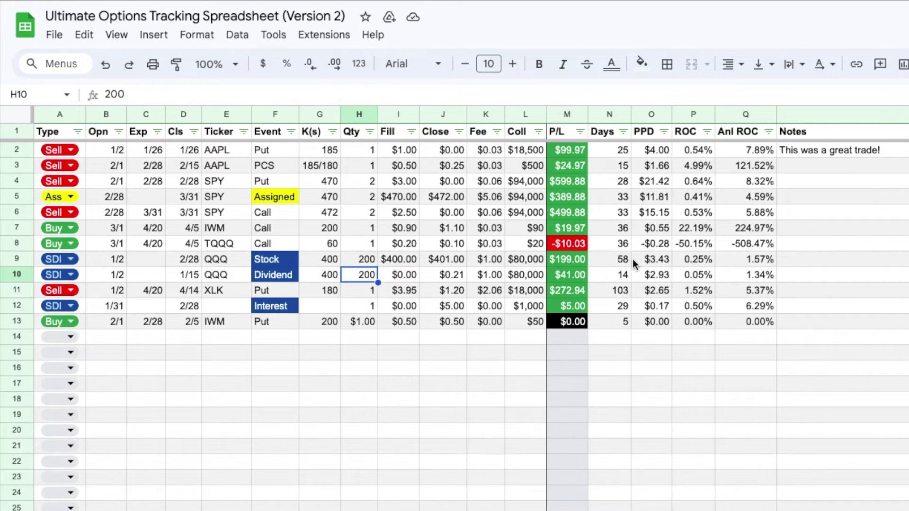
pyautogui.click(627, 274)
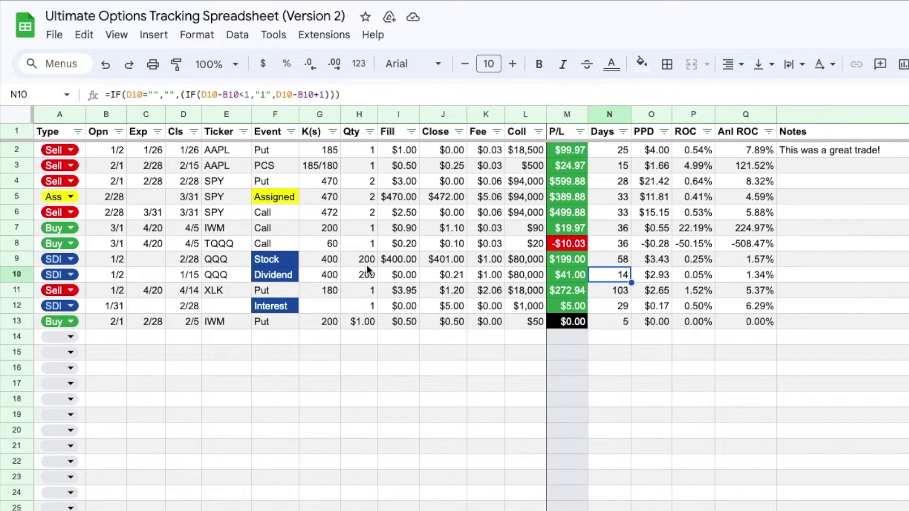
pyautogui.click(489, 259)
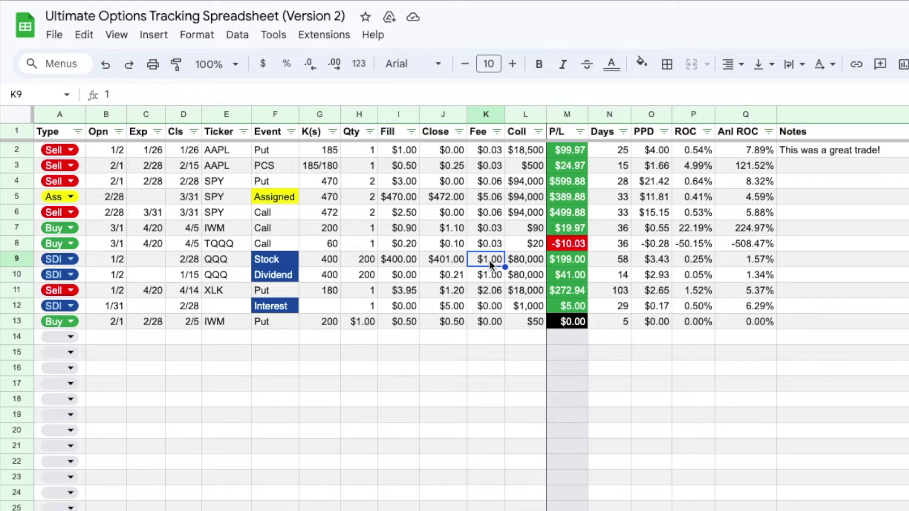
pyautogui.click(362, 260)
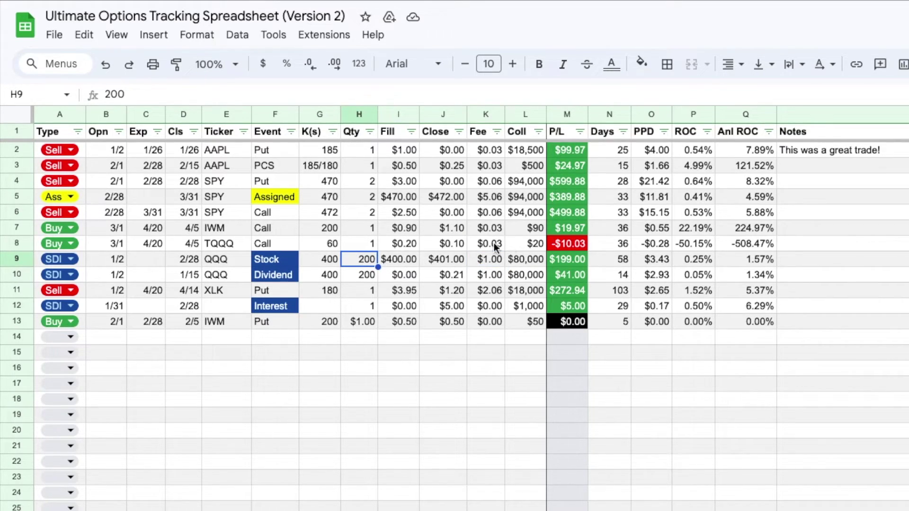
pyautogui.click(474, 259)
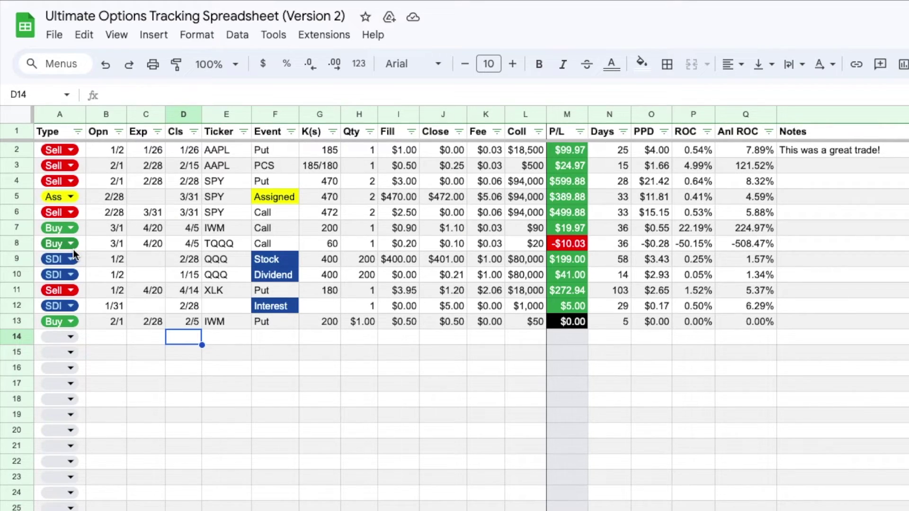
# - Choose SDI as the type of the Interest entry in row 12
pyautogui.click(272, 303)
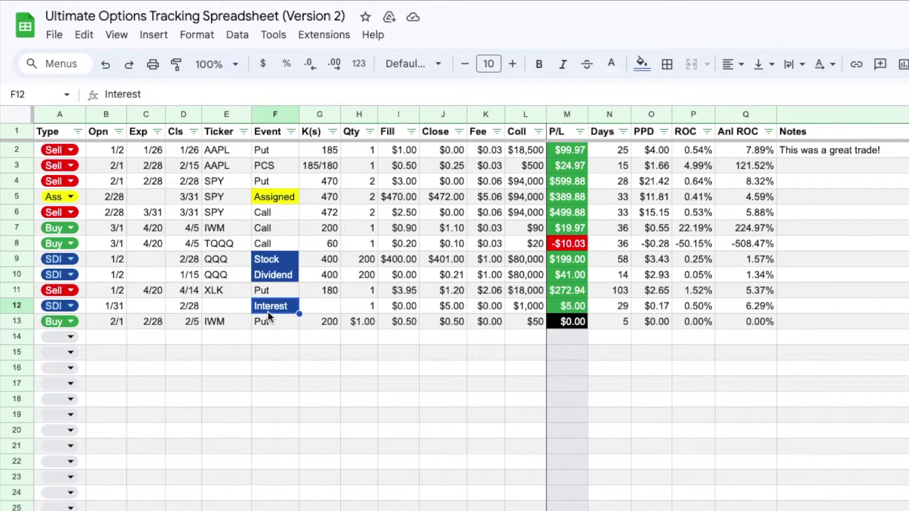
pyautogui.click(58, 308)
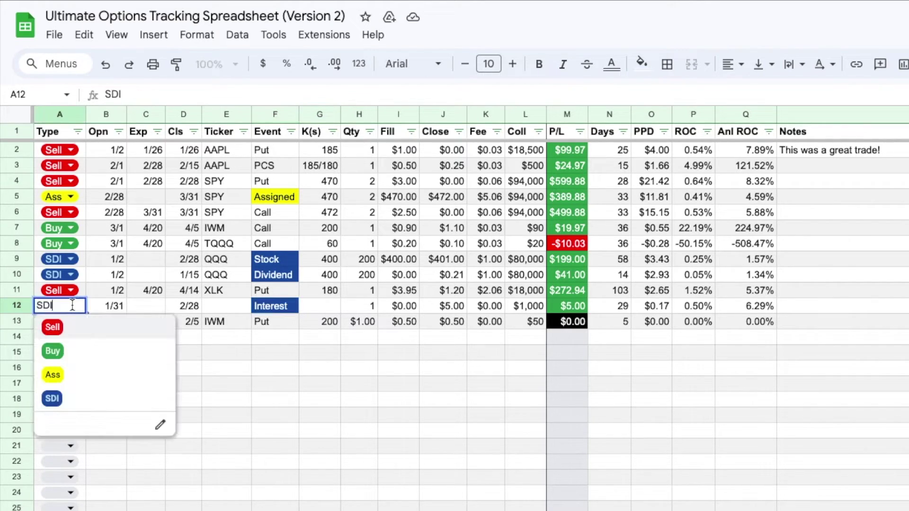
pyautogui.click(53, 399)
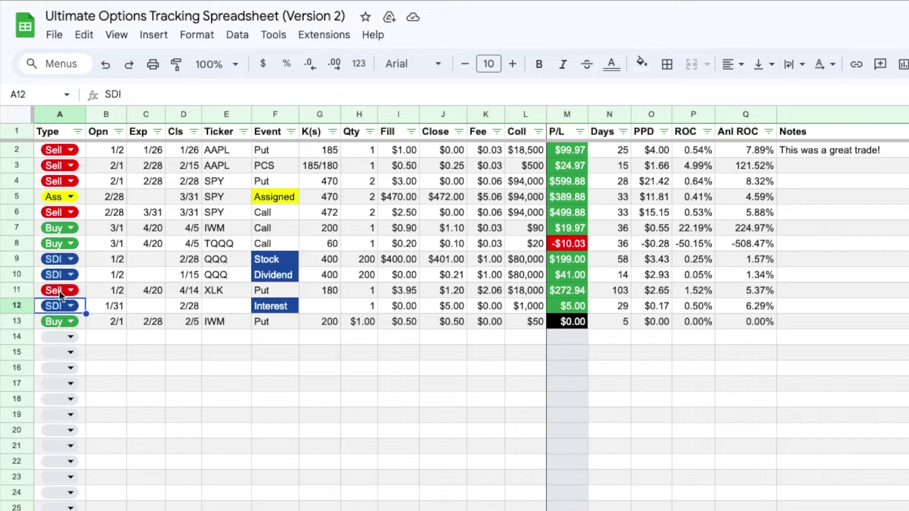
pyautogui.click(276, 353)
# - Clear the events in cells F12 and F10, and re-enter Dividend in F10
pyautogui.click(280, 305)
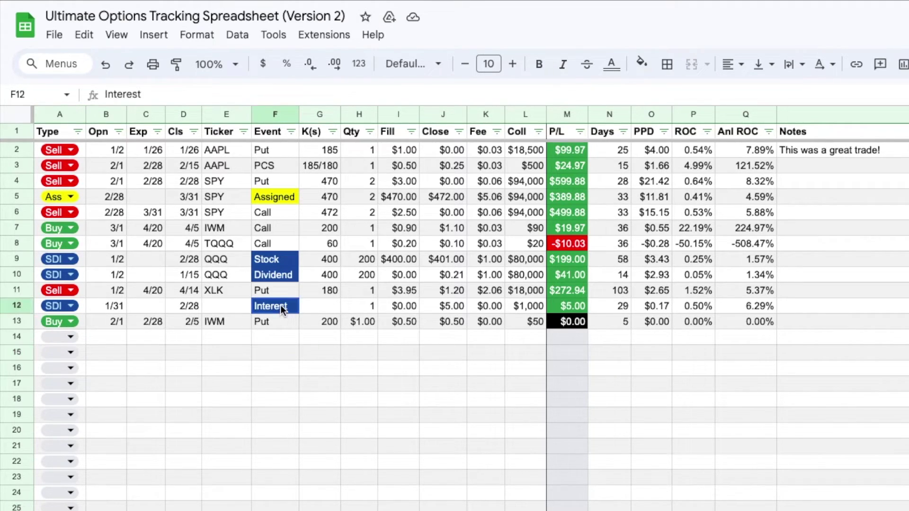
pyautogui.press('Delete')
pyautogui.click(279, 280)
pyautogui.press('Delete')
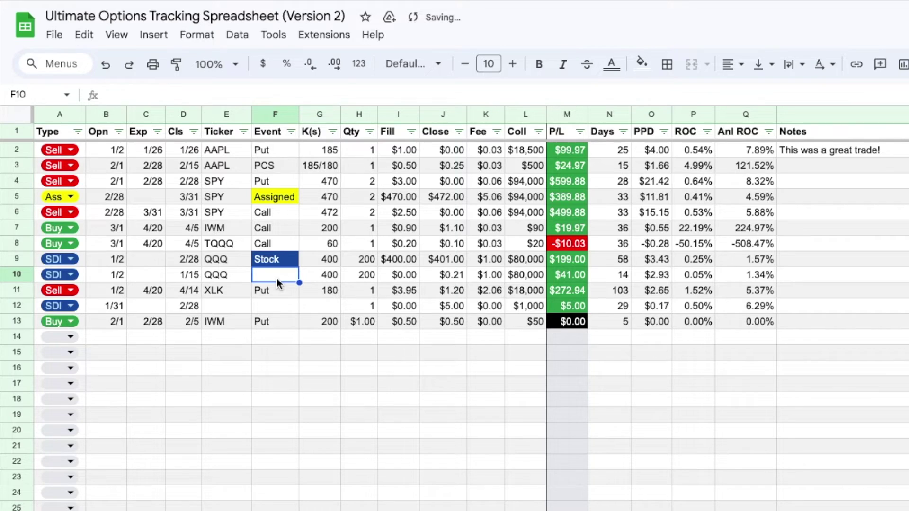
pyautogui.write('Dividend')
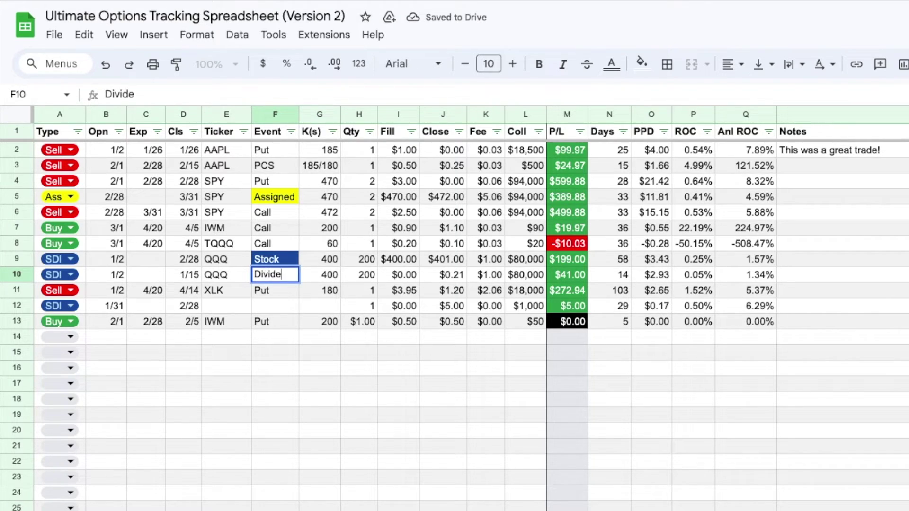
pyautogui.press('Return')
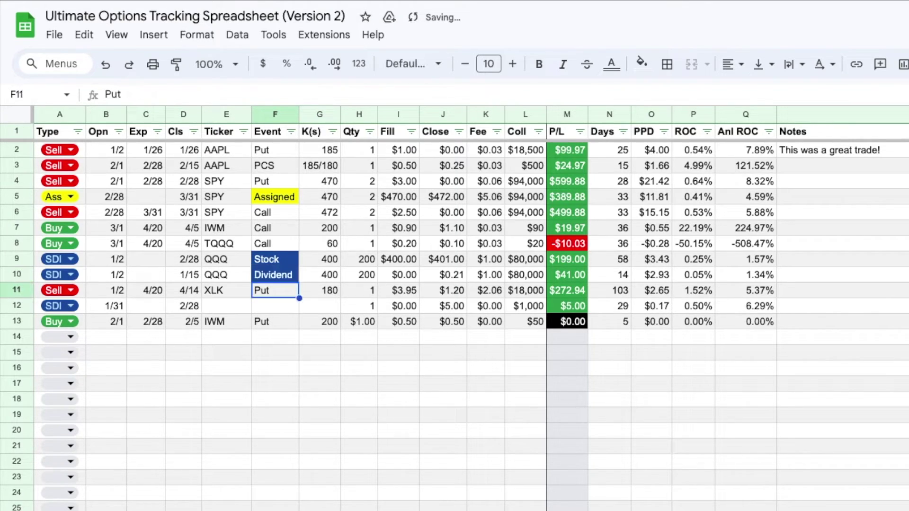
# - Enter Interest as the event in cell F12
pyautogui.click(265, 307)
pyautogui.write('Interest')
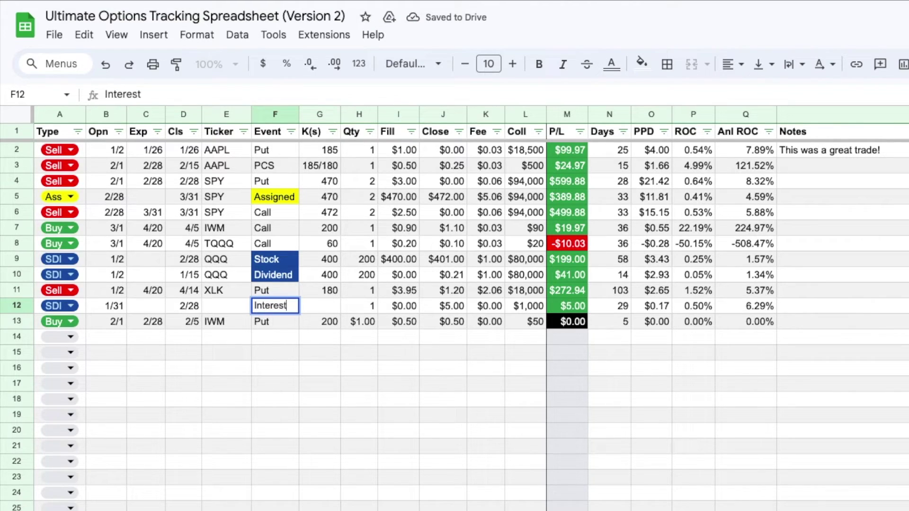
pyautogui.press('Return')
pyautogui.click(278, 384)
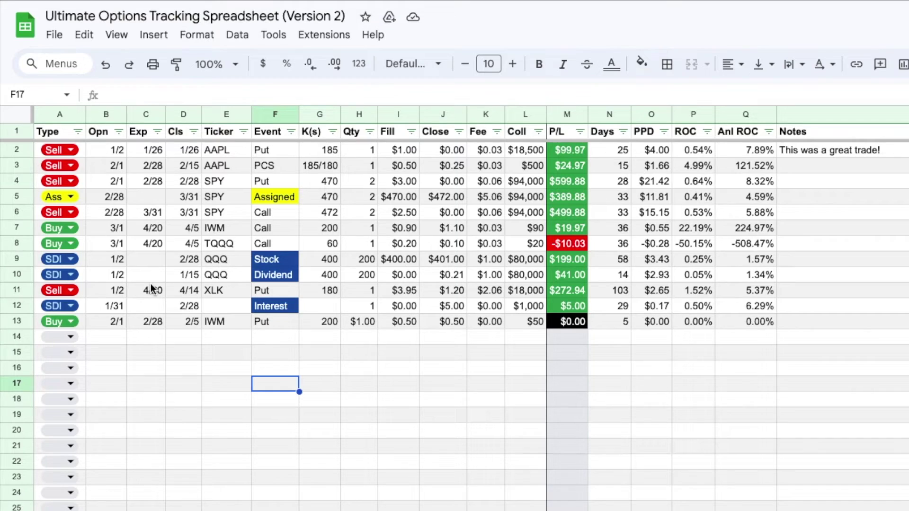
# - Examine the Interest entry in row 12: its quantity, fill, close and collateral values and its Days and ROC formulas
pyautogui.click(367, 306)
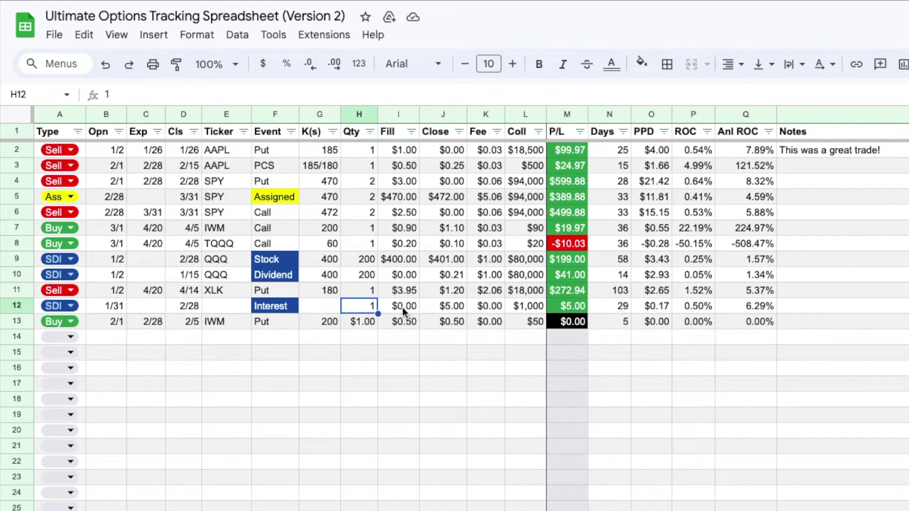
pyautogui.click(393, 308)
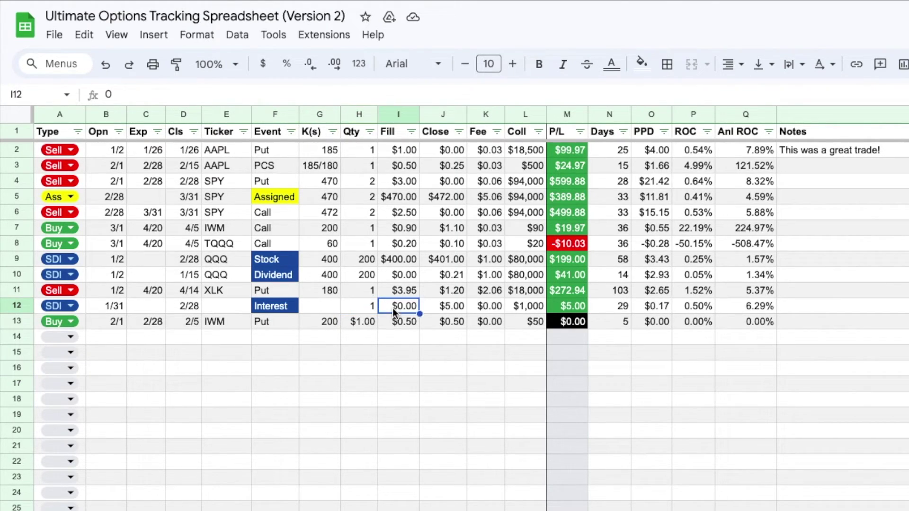
pyautogui.click(429, 309)
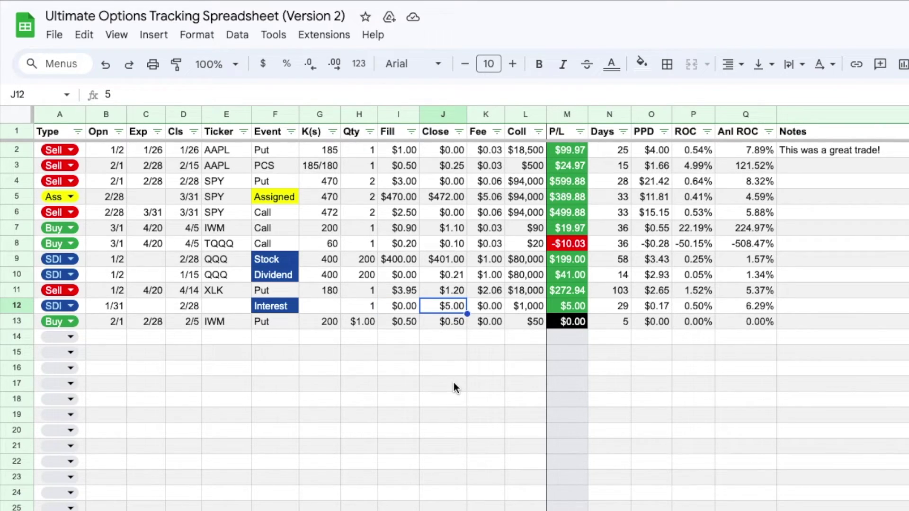
pyautogui.click(528, 309)
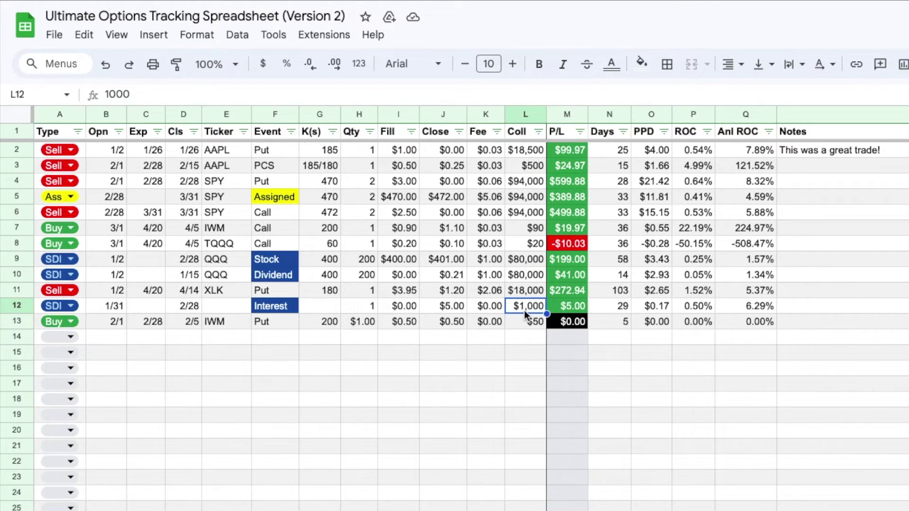
pyautogui.click(447, 307)
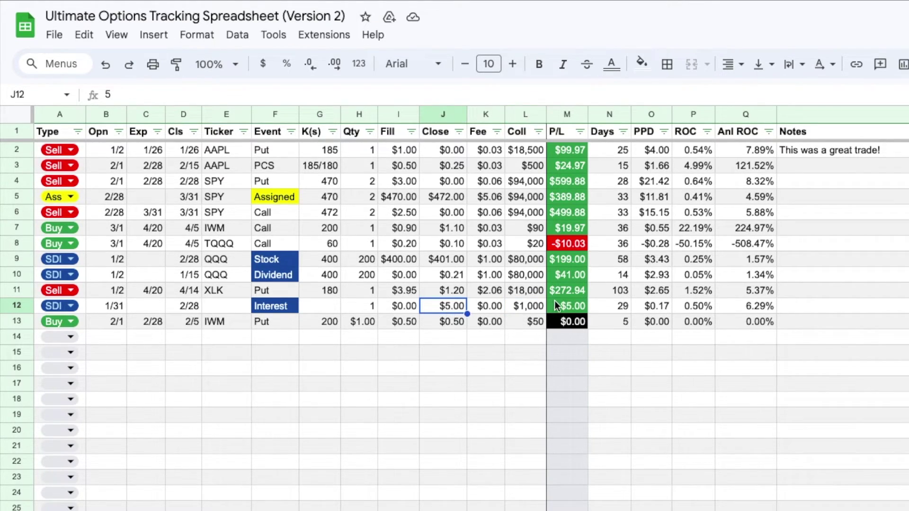
pyautogui.click(603, 308)
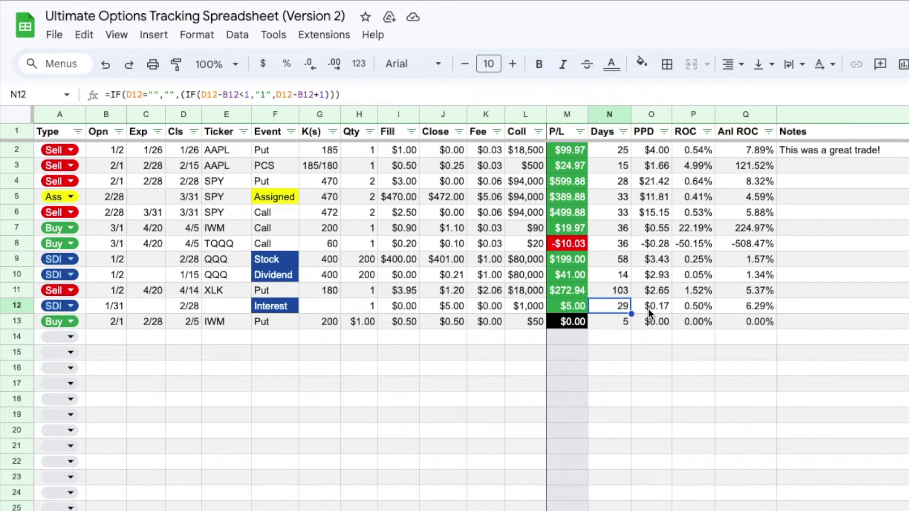
pyautogui.click(694, 308)
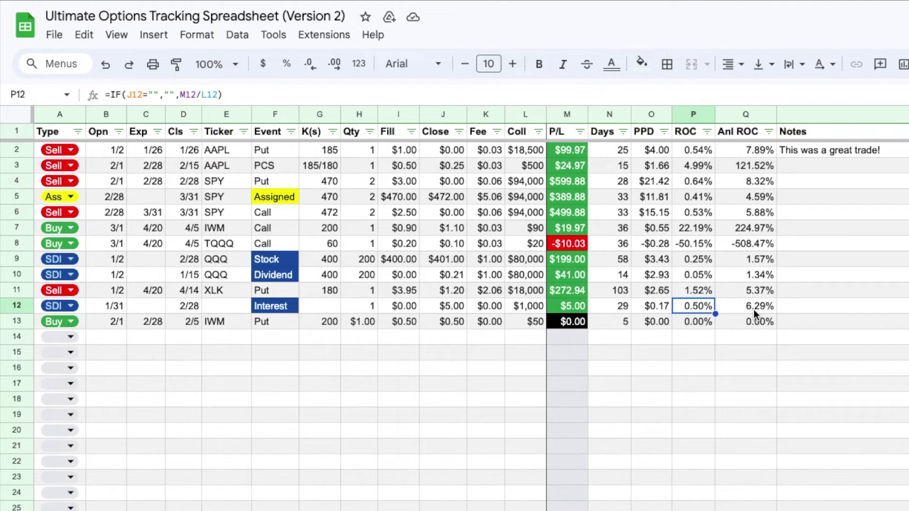
pyautogui.click(384, 390)
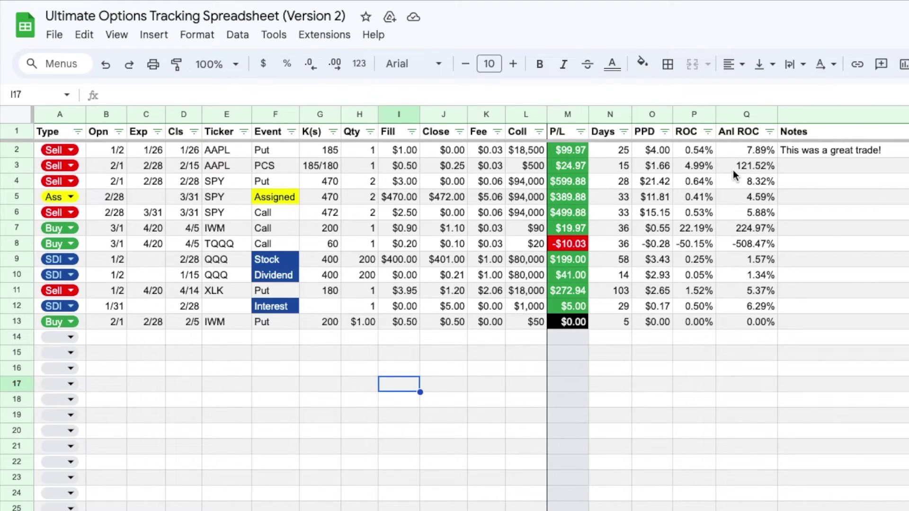
# - Highlight the calculated columns from P/L to Anl ROC for rows 2 to 13, then clear the selection
pyautogui.moveTo(763, 320); pyautogui.dragTo(565, 147)
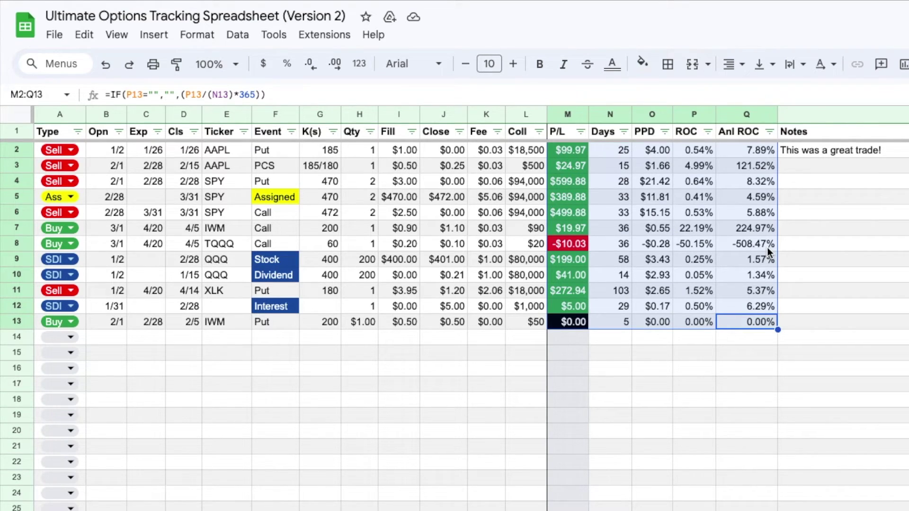
pyautogui.click(227, 353)
pyautogui.click(154, 384)
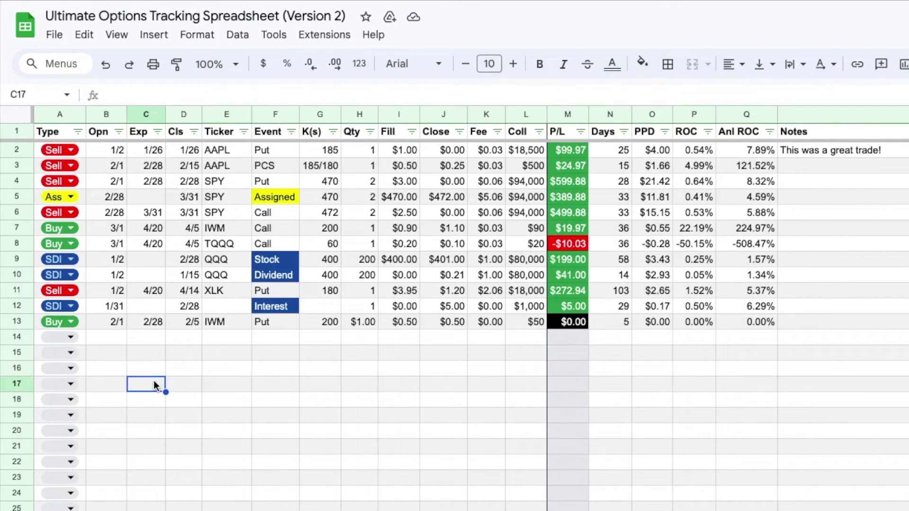
# - Filter the Type column to show only the Sell trades
pyautogui.click(77, 132)
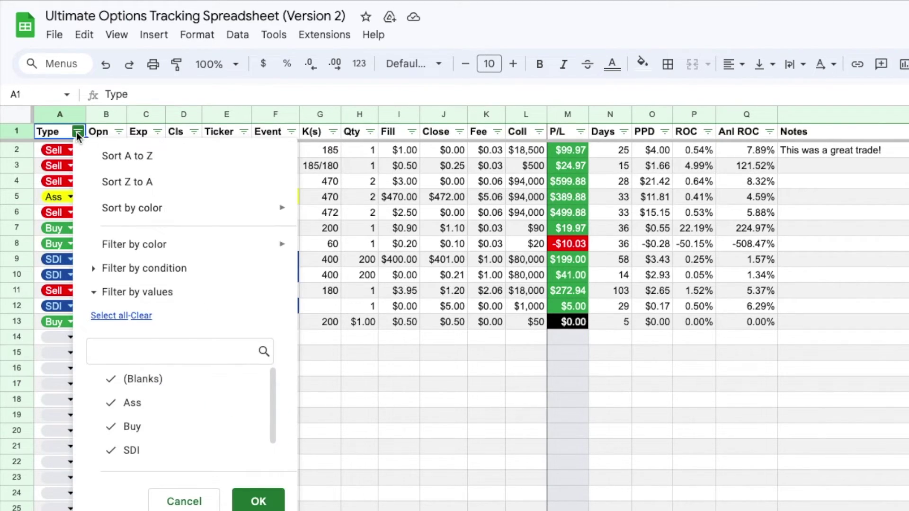
pyautogui.click(141, 315)
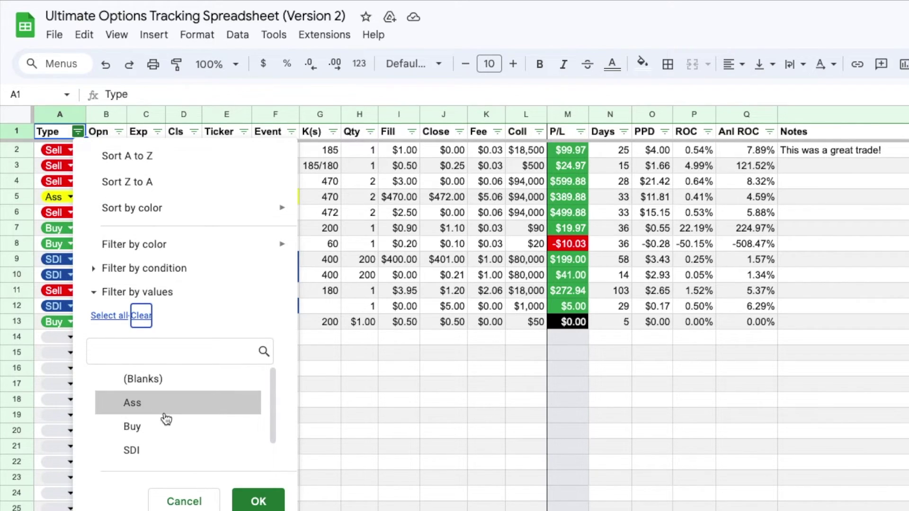
pyautogui.scroll(-1, 166, 417)
pyautogui.click(132, 452)
pyautogui.click(264, 503)
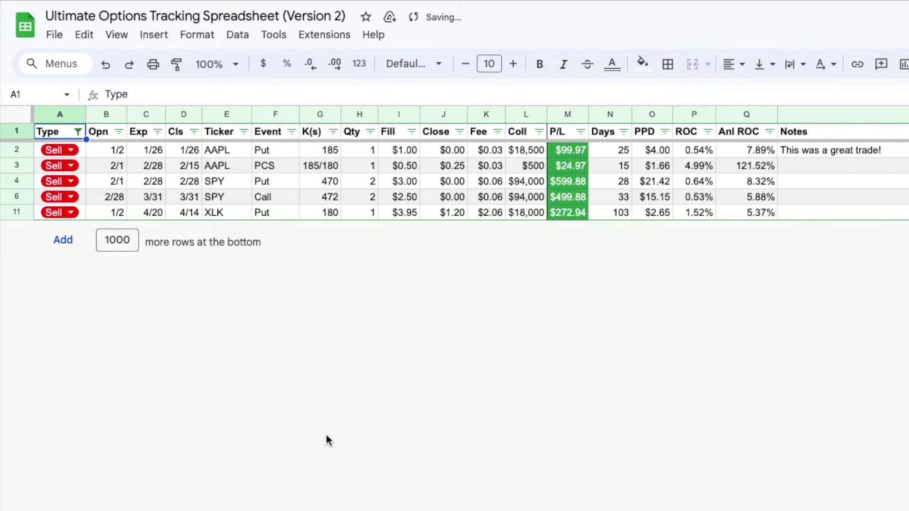
# - Filter the Event column to show only the Put trades by excluding Call and PCS
pyautogui.click(289, 134)
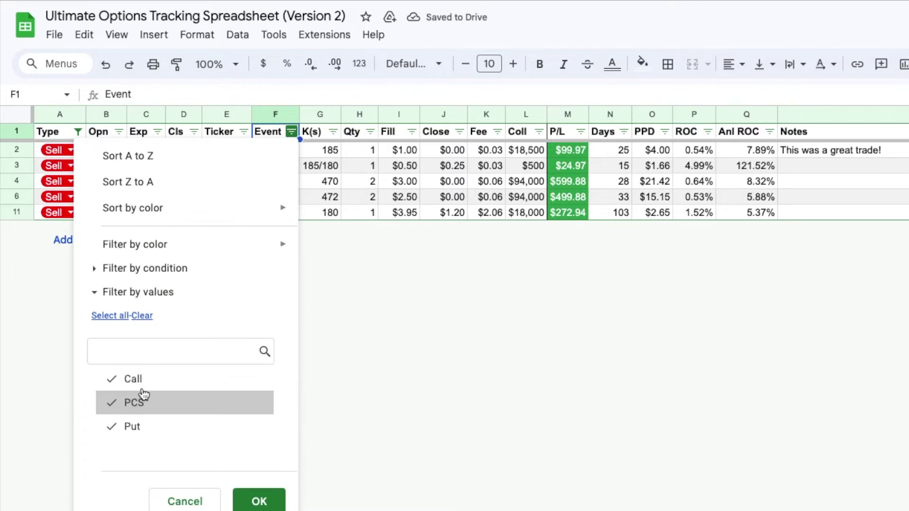
pyautogui.click(135, 381)
pyautogui.click(135, 403)
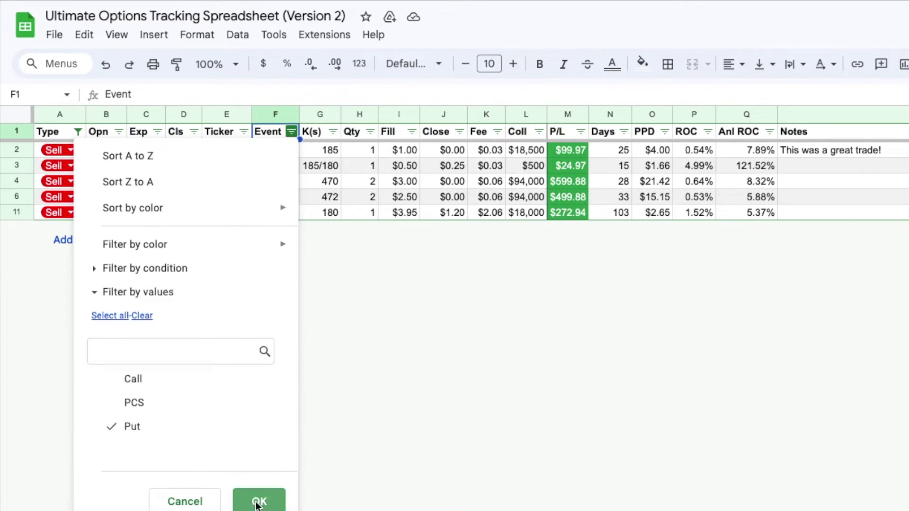
pyautogui.click(258, 503)
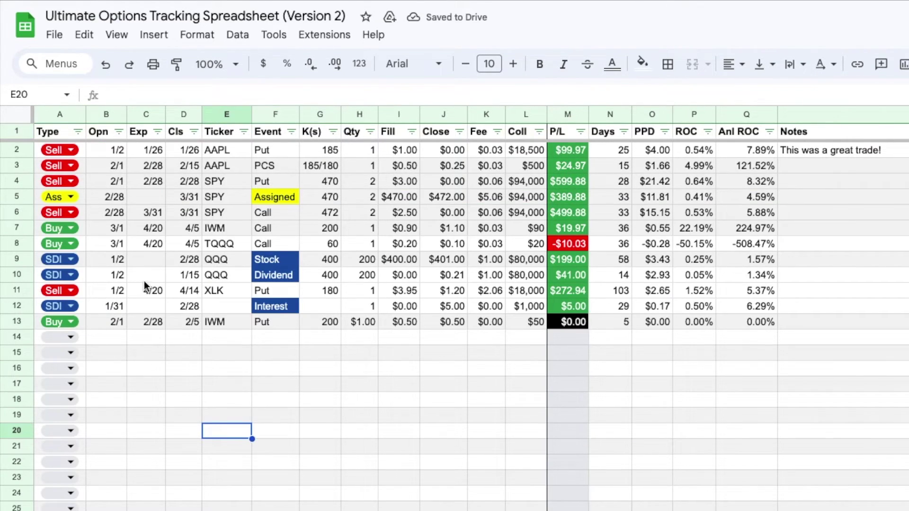
# - Filter the Cls column to dates before the exact date 2/28/2024, and undo that filter after viewing the matching trades
pyautogui.click(194, 133)
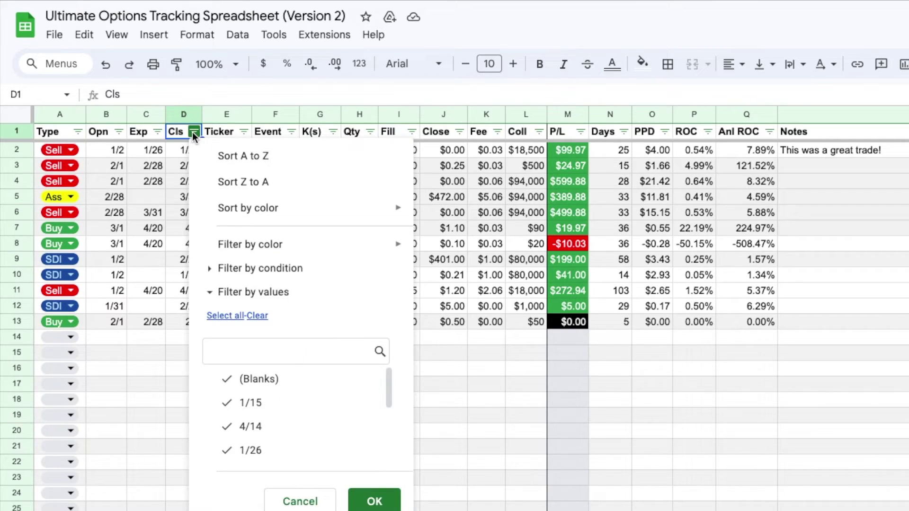
pyautogui.click(260, 268)
pyautogui.click(373, 296)
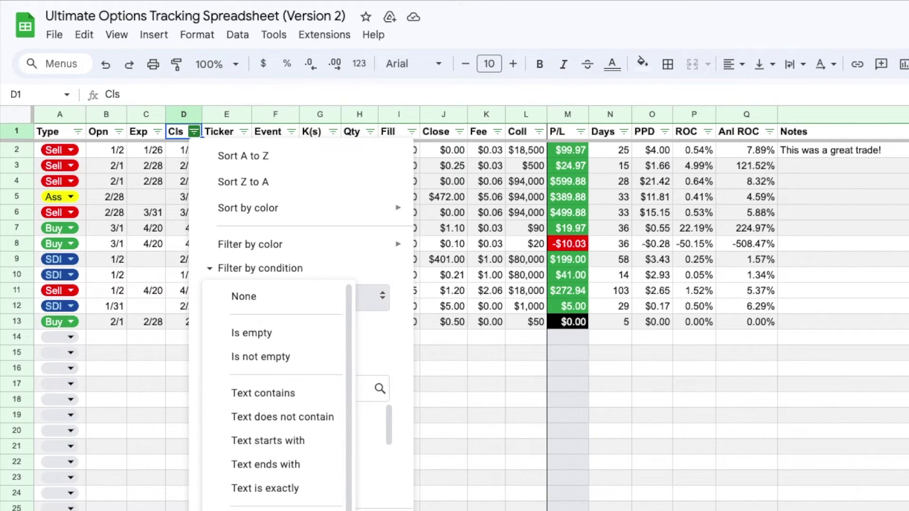
pyautogui.click(272, 414)
pyautogui.click(263, 326)
pyautogui.click(266, 491)
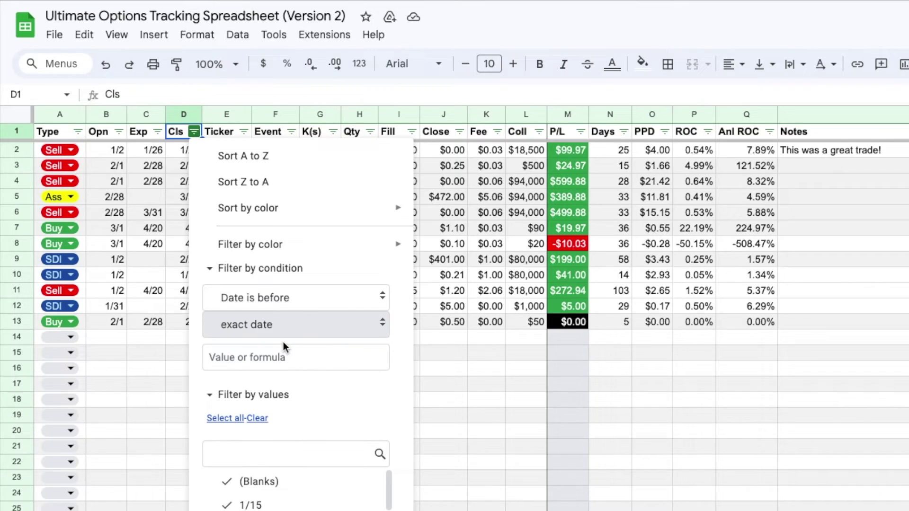
pyautogui.click(271, 357)
pyautogui.write('2/28/2024')
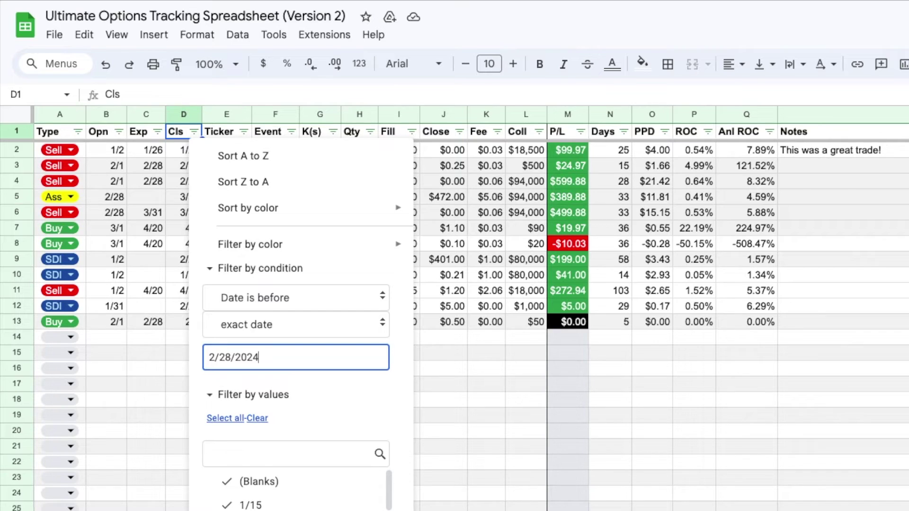
pyautogui.press('Return')
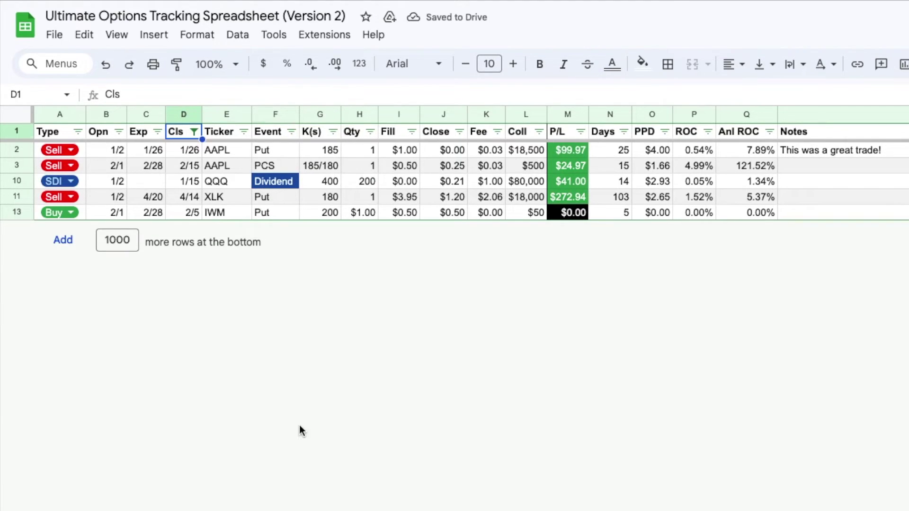
pyautogui.click(275, 213)
pyautogui.press('super+z')
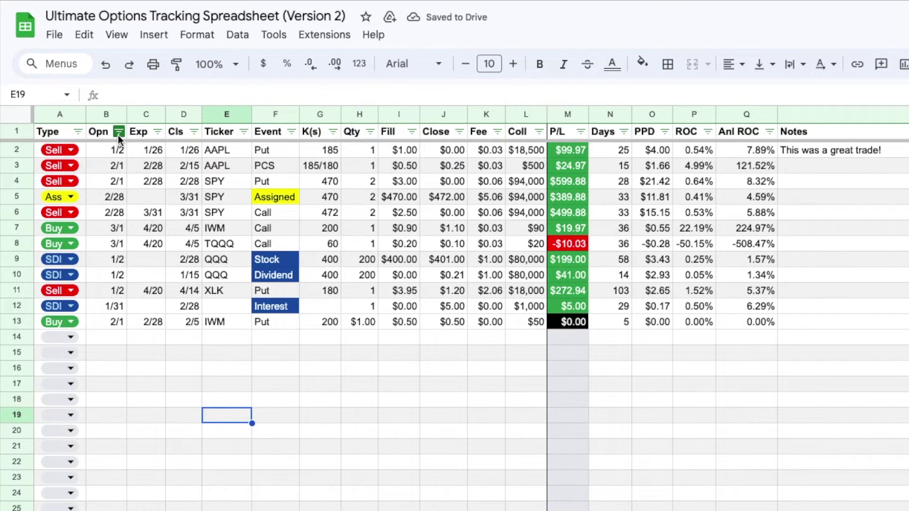
# - Sort the trades by the Opn column from Z to A and back from A to Z
pyautogui.click(118, 132)
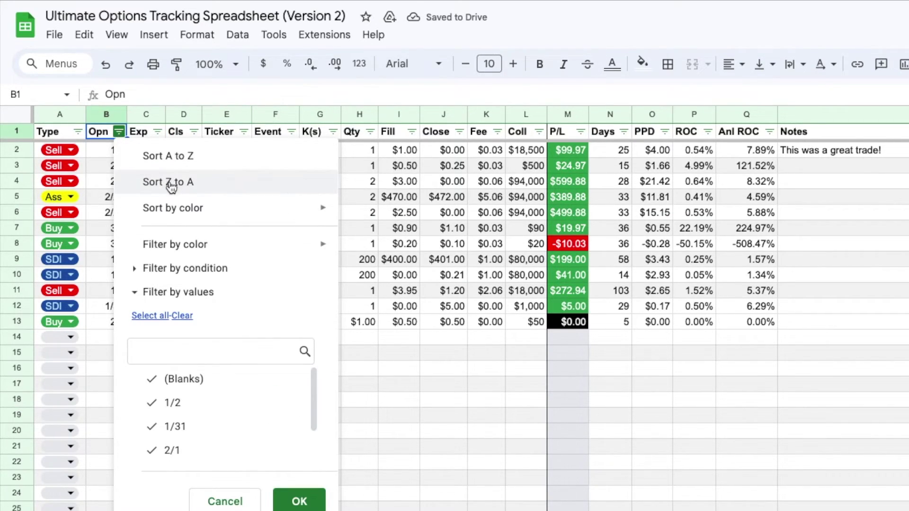
pyautogui.click(171, 184)
pyautogui.click(119, 134)
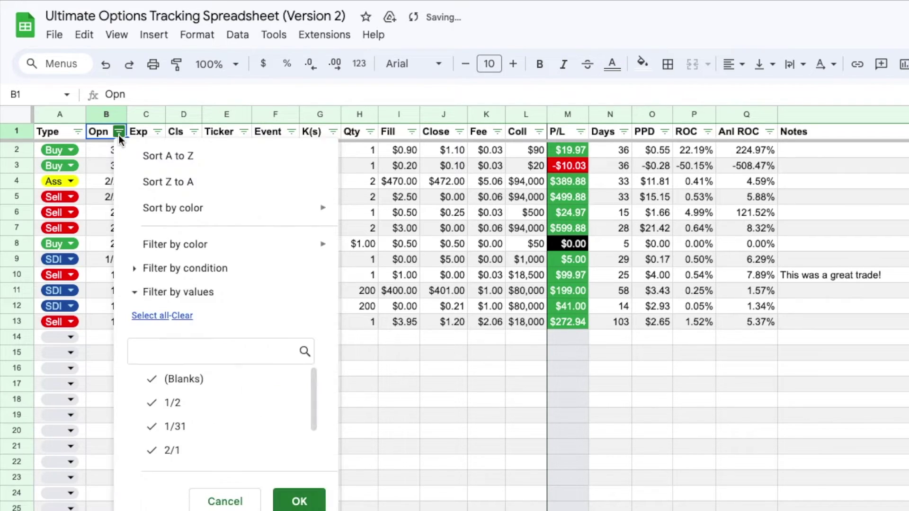
pyautogui.click(141, 156)
# - Filter the Event column to only Dividend and Interest and select the P/L values of the filtered trades
pyautogui.click(291, 133)
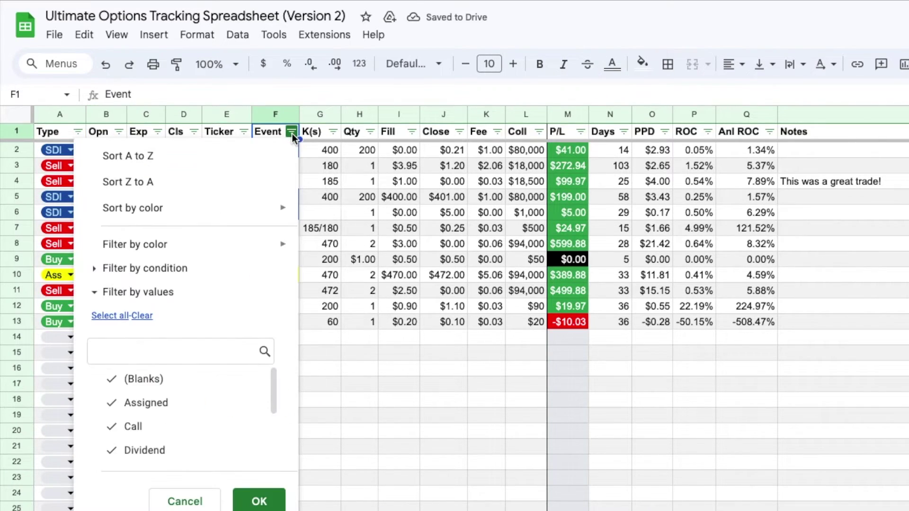
pyautogui.click(145, 315)
pyautogui.click(176, 450)
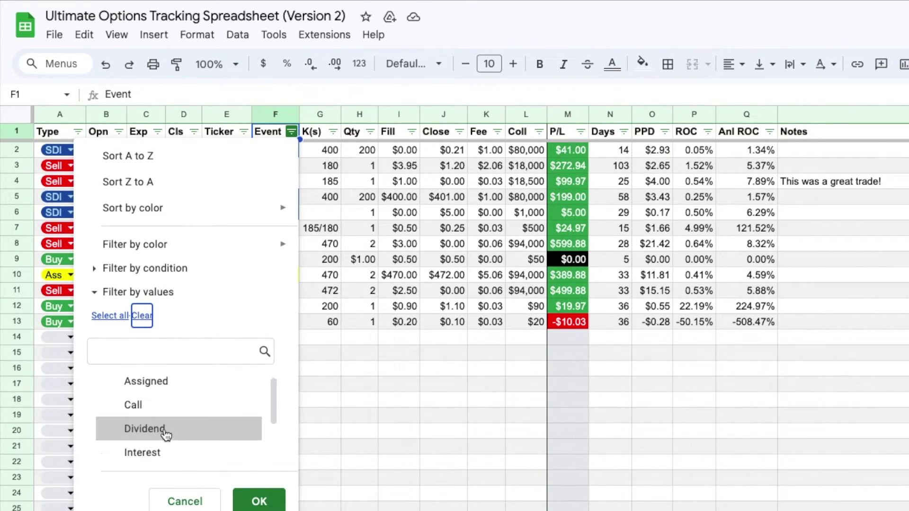
pyautogui.click(165, 453)
pyautogui.click(259, 501)
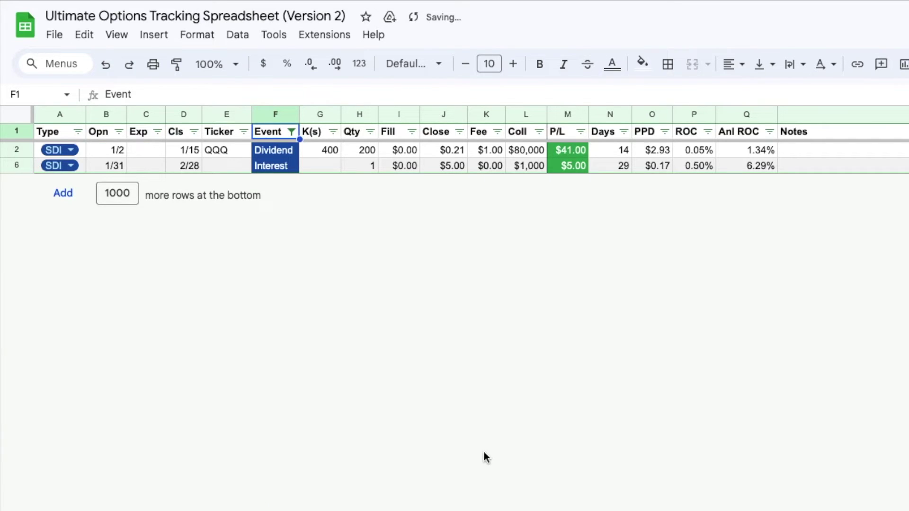
pyautogui.moveTo(578, 150); pyautogui.dragTo(579, 166)
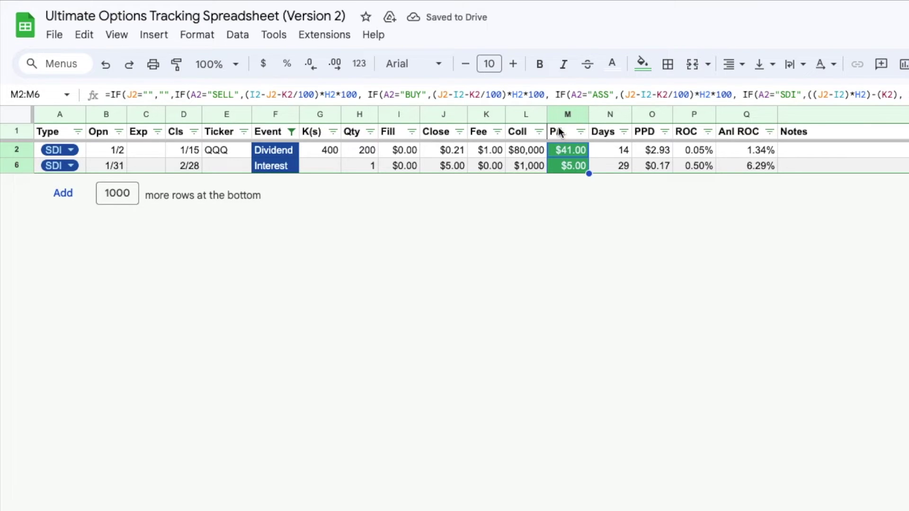
pyautogui.click(576, 115)
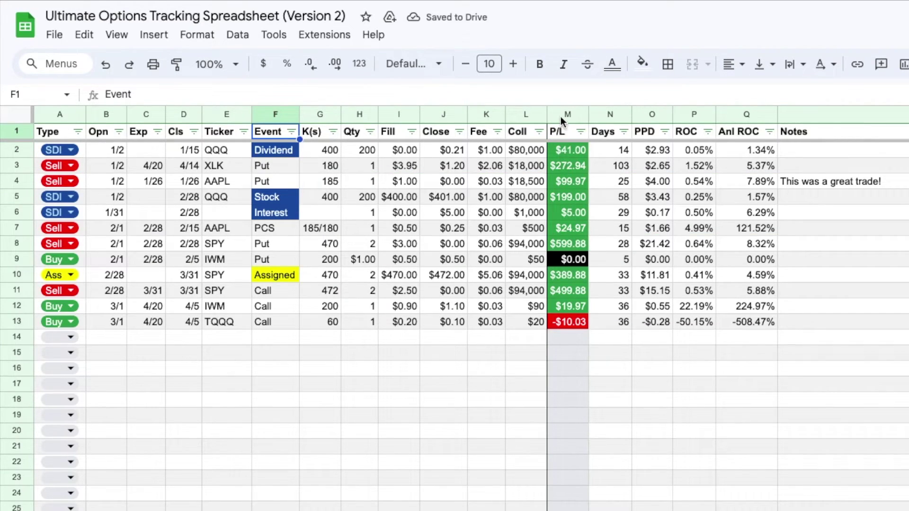
# - Select the whole P/L column and view its summary statistics, including sum, average, minimum, maximum and count of numbers
pyautogui.click(561, 115)
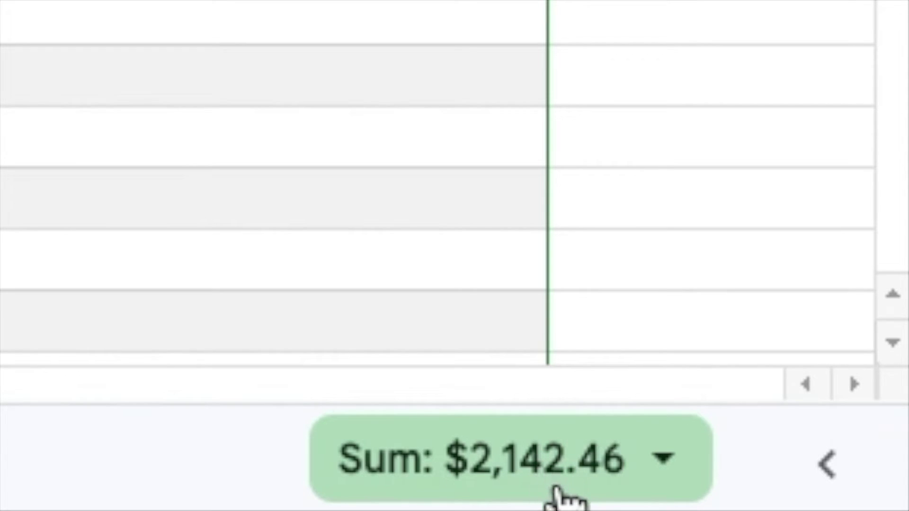
pyautogui.click(651, 481)
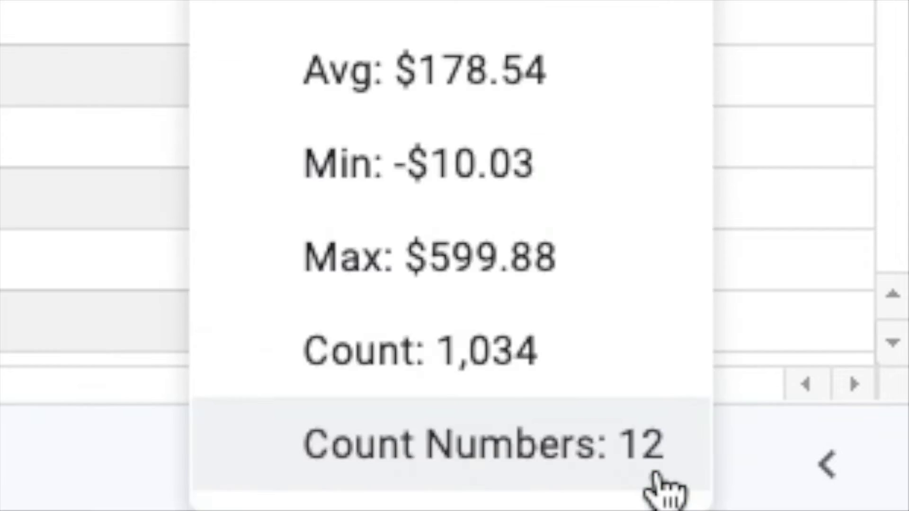
pyautogui.click(658, 479)
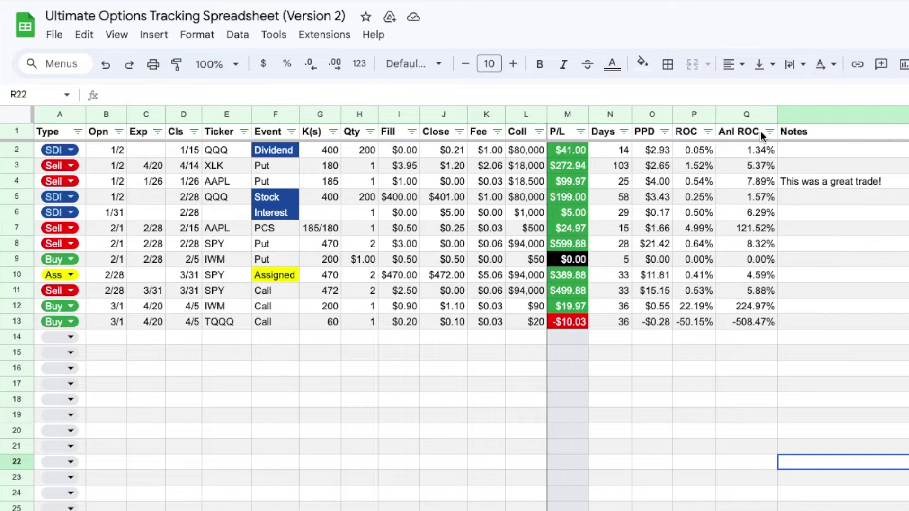
# - Sort the trades by ROC from A to Z and inspect the ROC formula in row 13
pyautogui.click(768, 132)
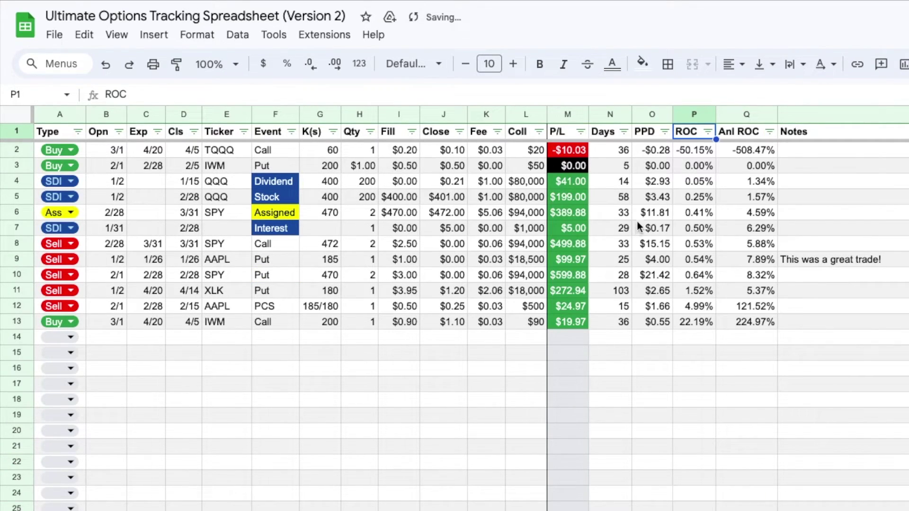
pyautogui.click(693, 322)
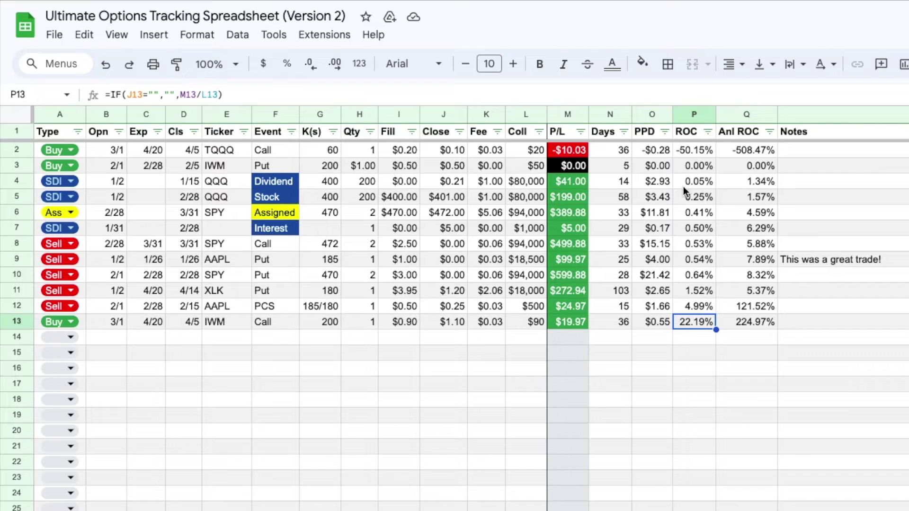
# - Sort the trades from A to Z by the Opn column and again from A to Z by the Cls column
pyautogui.click(119, 131)
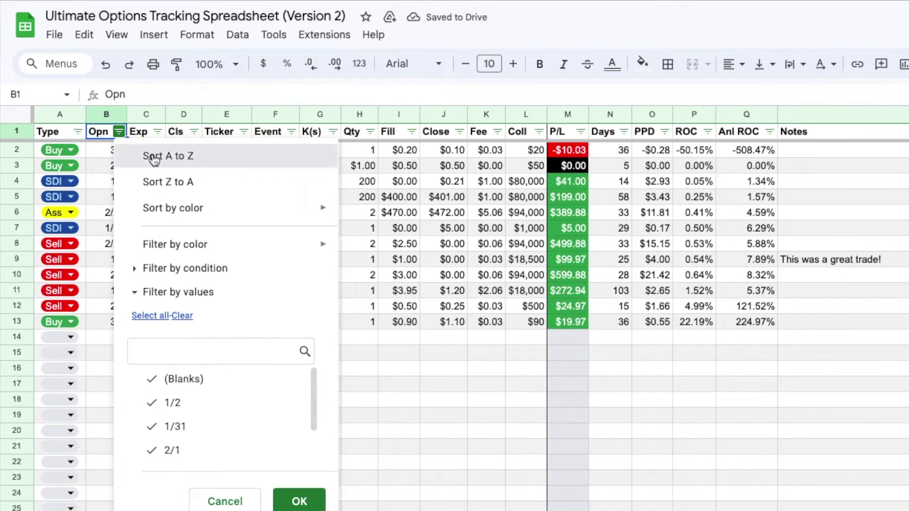
pyautogui.click(152, 153)
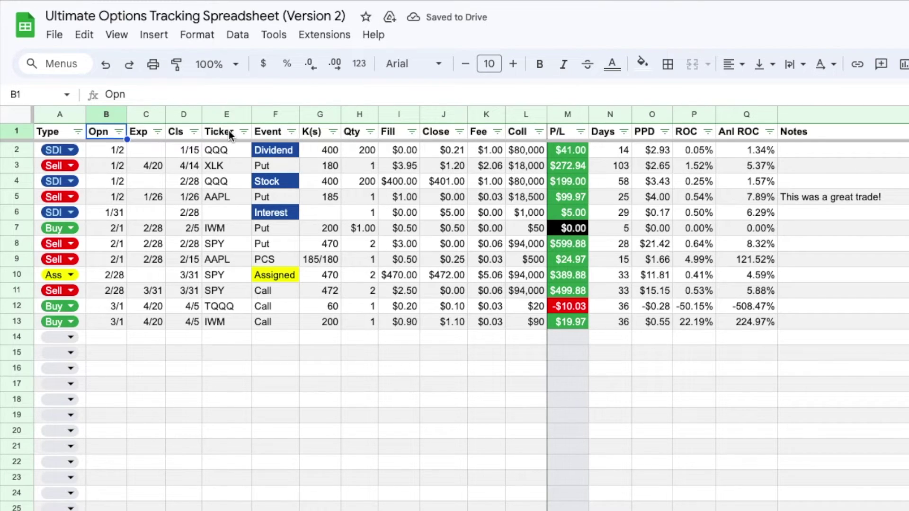
pyautogui.click(195, 133)
pyautogui.click(213, 154)
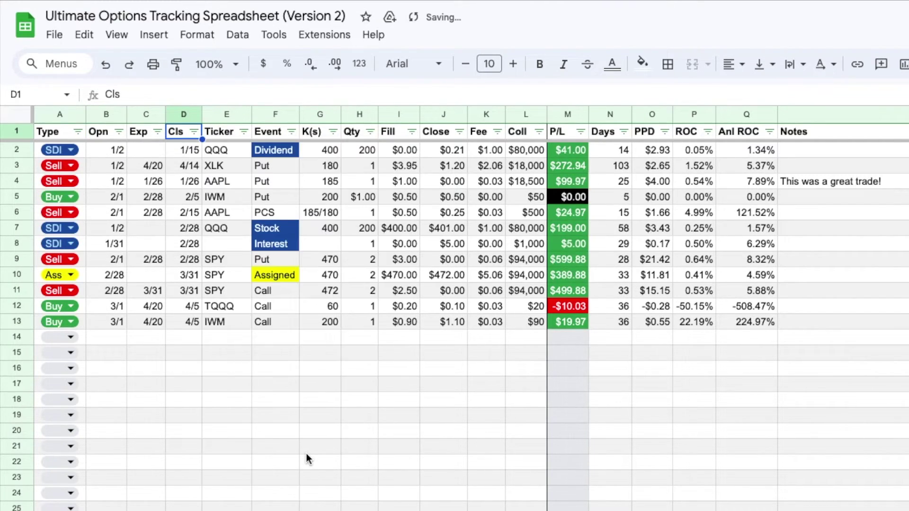
# - Filter the Ticker column to show only the SPY trades
pyautogui.click(243, 130)
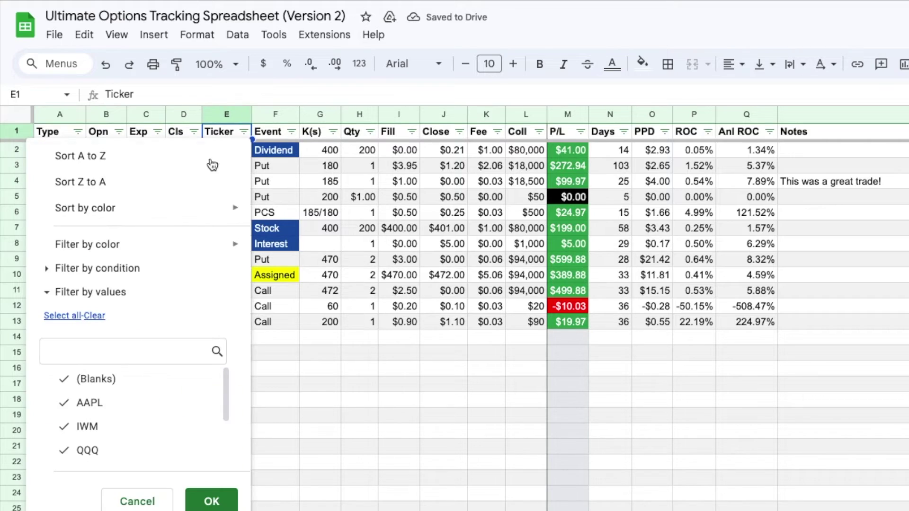
pyautogui.click(81, 319)
pyautogui.scroll(-2, 158, 420)
pyautogui.click(148, 411)
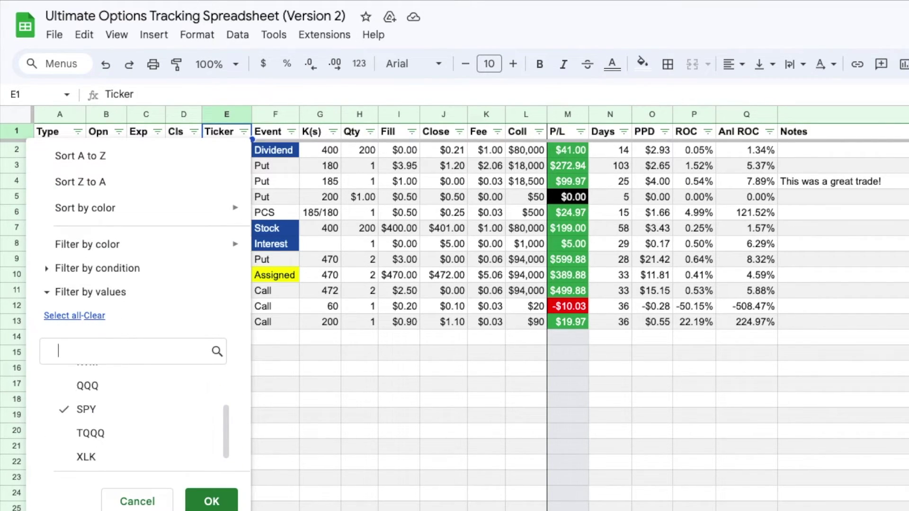
pyautogui.click(211, 501)
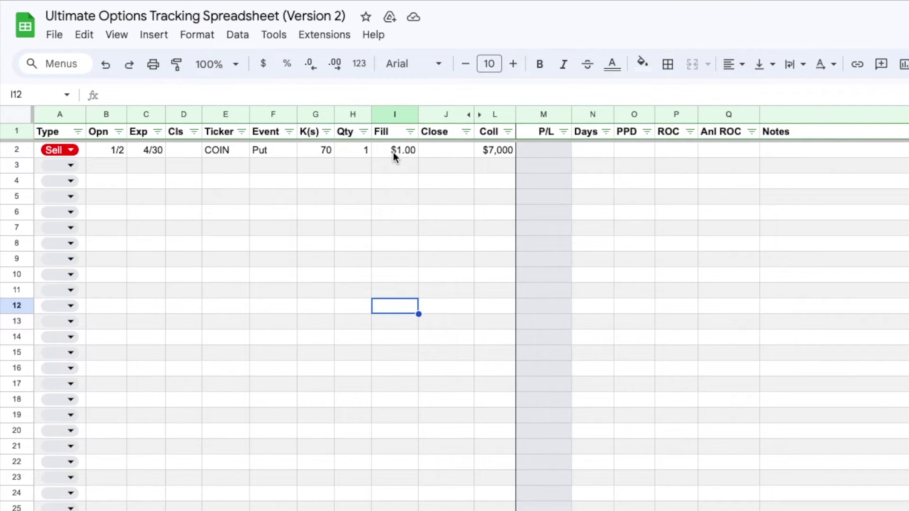
# - Close out the COIN put trade in row 2 with a close price of 0 and a Cls date of 4/30
pyautogui.click(189, 154)
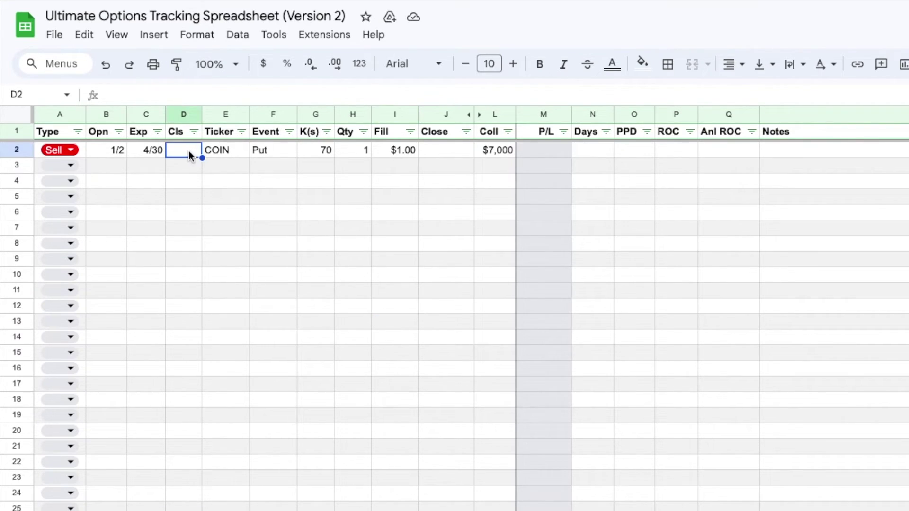
pyautogui.click(446, 156)
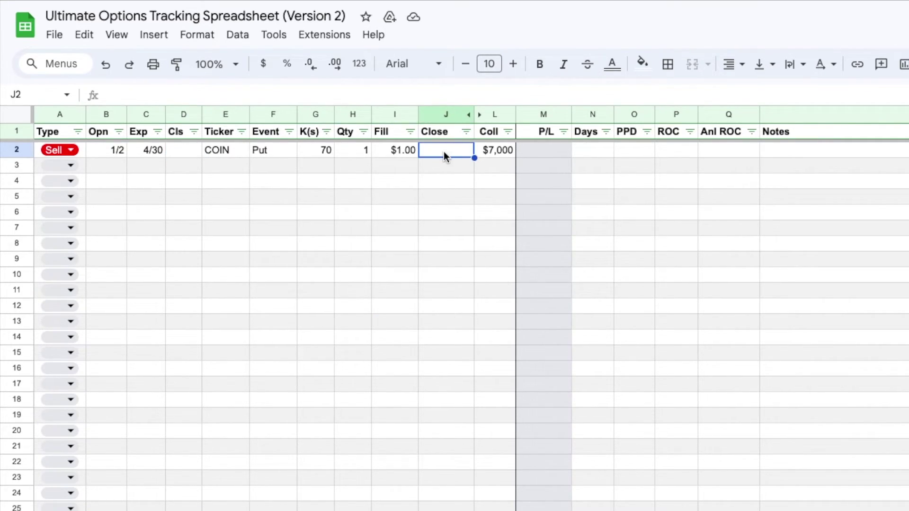
pyautogui.write('0')
pyautogui.press('Return')
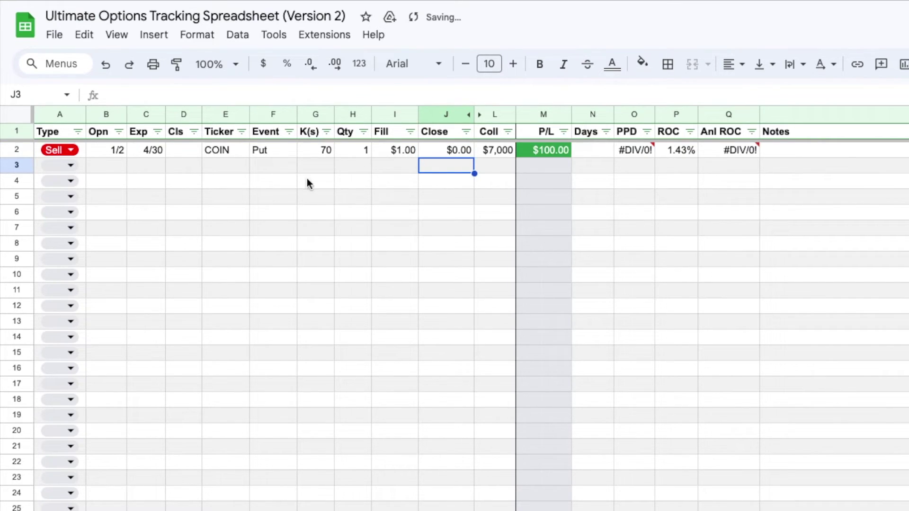
pyautogui.click(189, 153)
pyautogui.write('4/30')
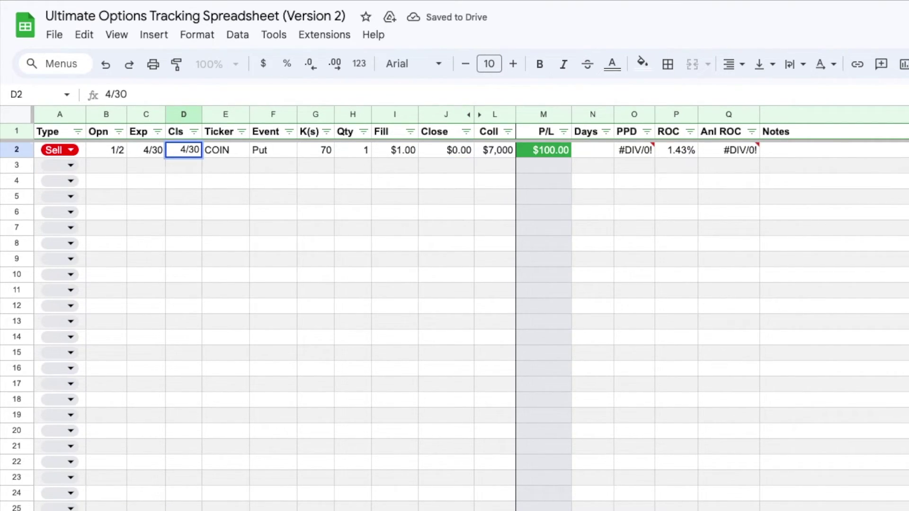
pyautogui.press('Return')
pyautogui.click(677, 228)
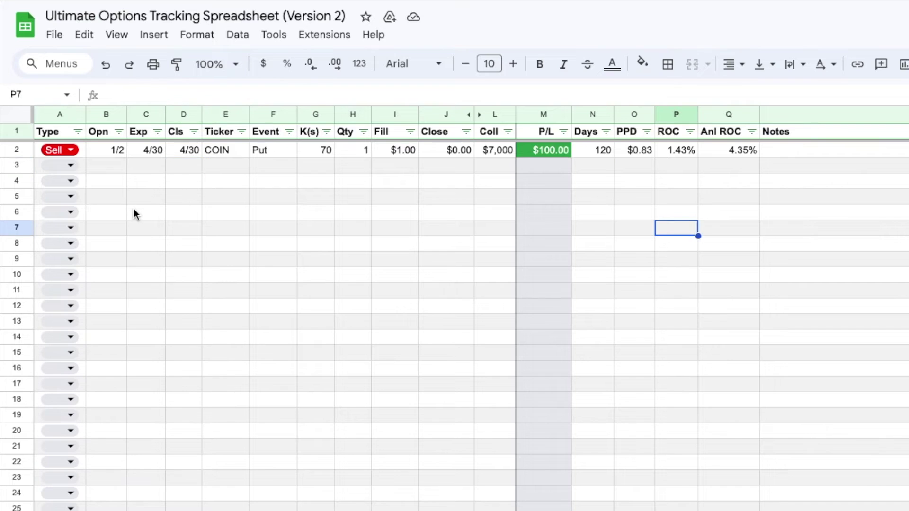
# - Start a new Sell trade in row 3 with an Opn date of 5/1 and an Exp date of 5/30
pyautogui.click(65, 166)
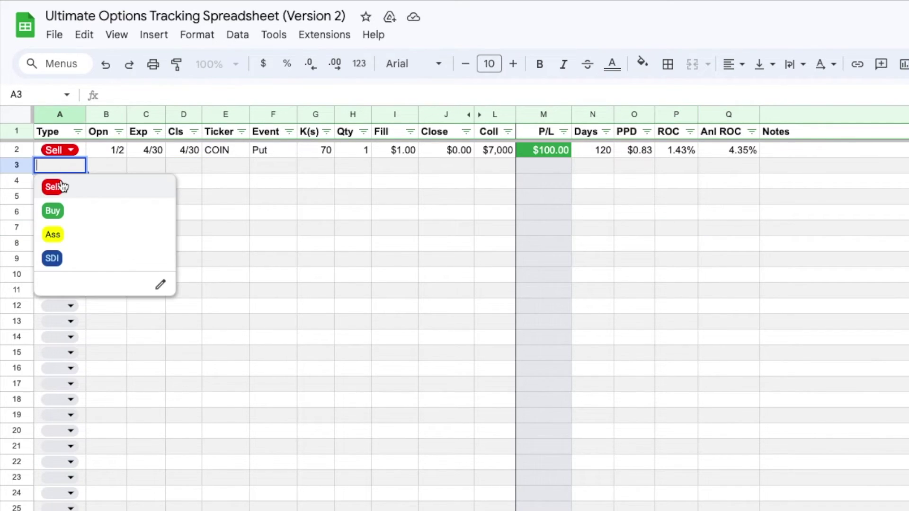
pyautogui.click(60, 186)
pyautogui.click(118, 167)
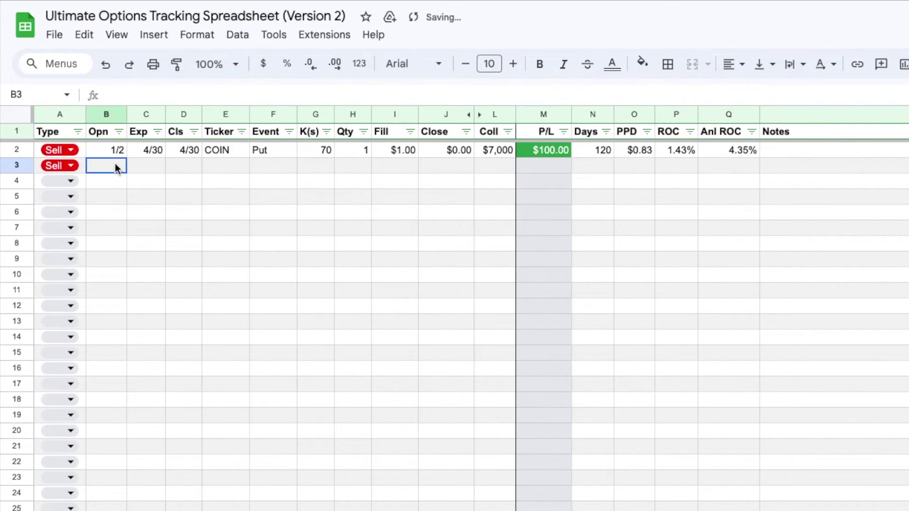
pyautogui.write('5/1/')
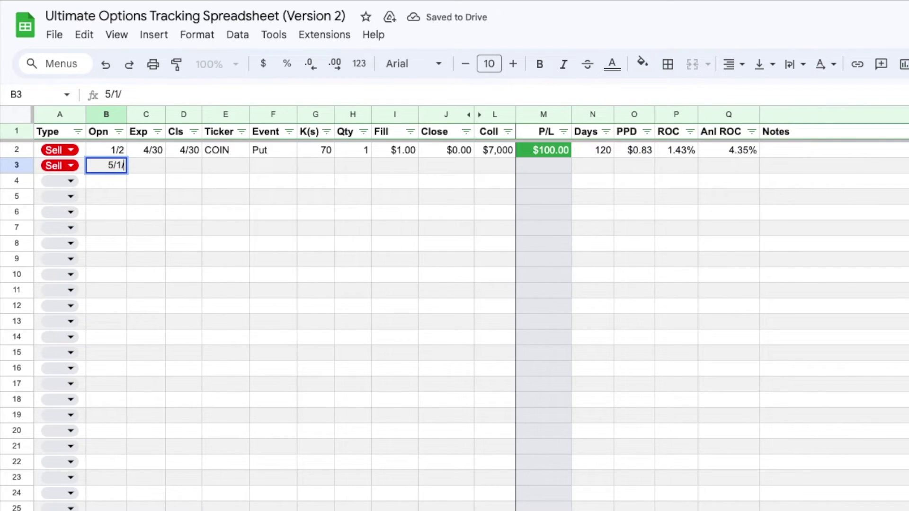
pyautogui.press('Tab')
pyautogui.write('5/30')
pyautogui.press('Tab')
# - Fill in row 3 as a COIN Put with strike 70, quantity 1, a fill of $1.00 and collateral of $7,000
pyautogui.press('Tab')
pyautogui.write('COIN')
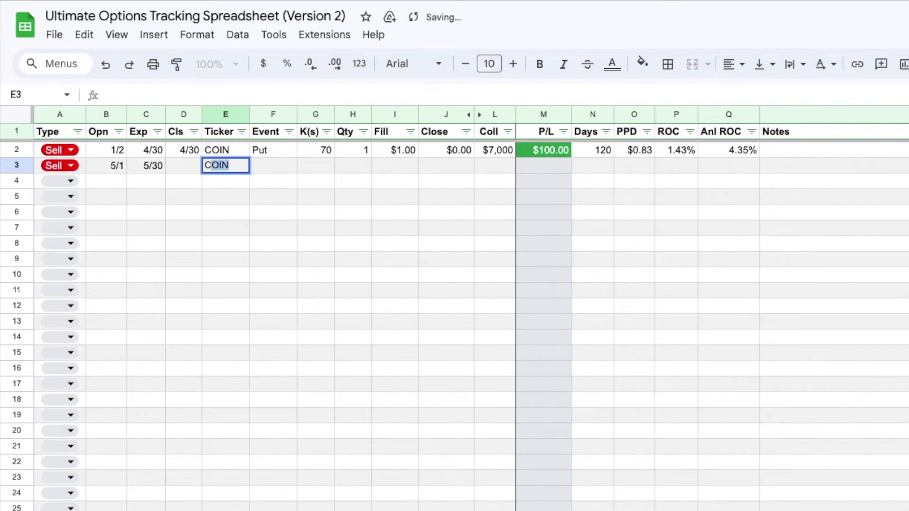
pyautogui.press('Tab')
pyautogui.write('Put')
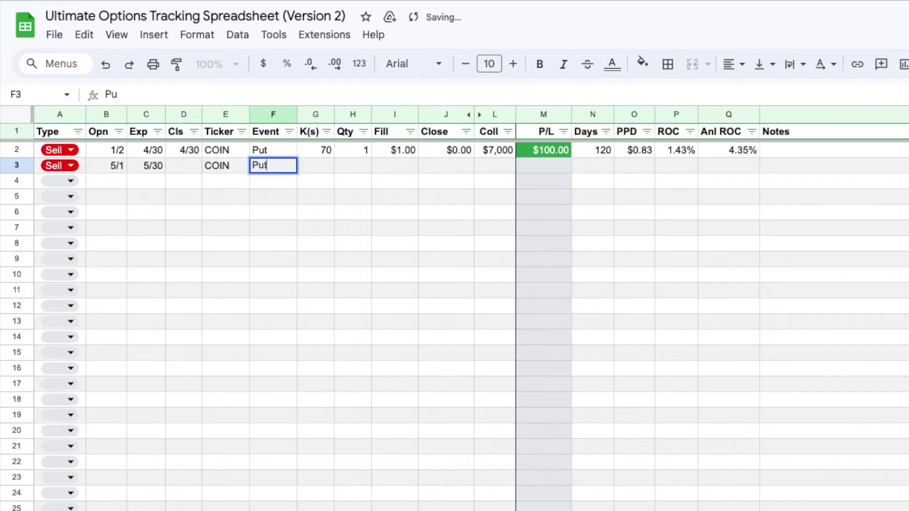
pyautogui.press('Tab')
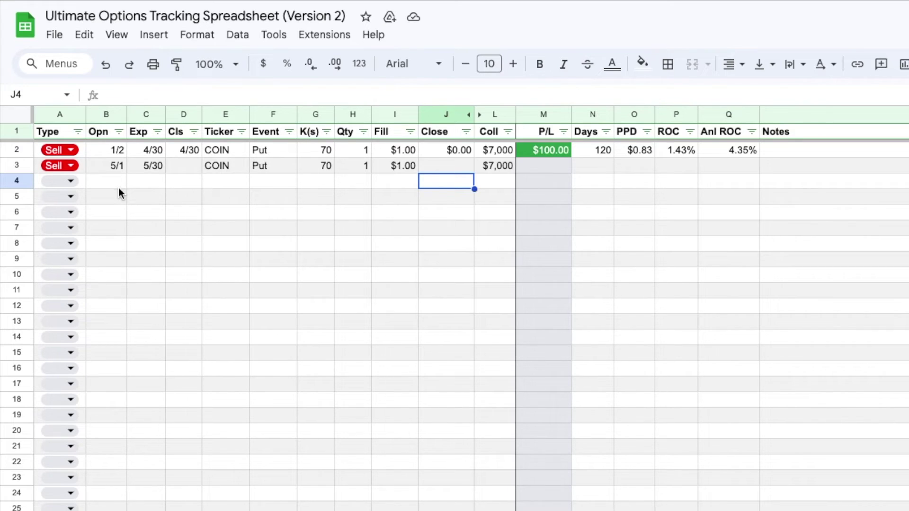
# - Close out the COIN put in row 3 with a Cls date of 5/30 and a close price of 0
pyautogui.click(158, 168)
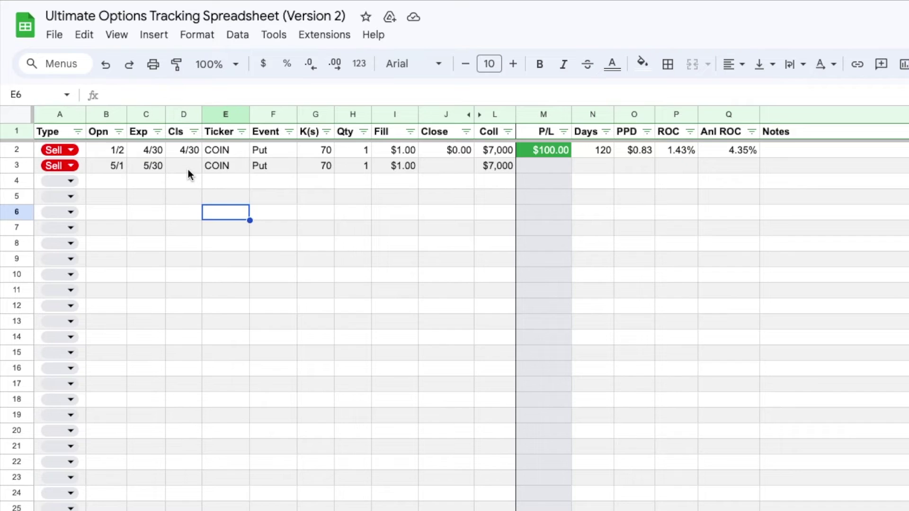
pyautogui.click(183, 167)
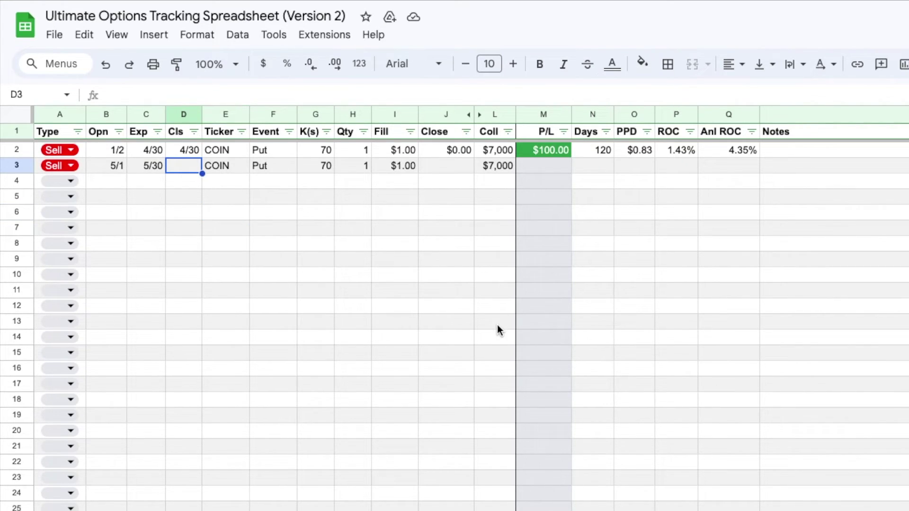
pyautogui.write('5/30')
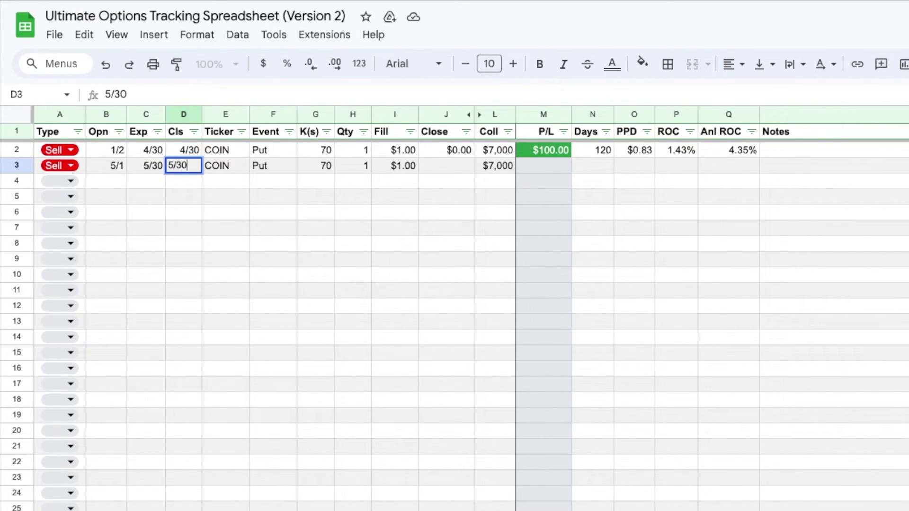
pyautogui.press('Tab')
pyautogui.press('Tab')
pyautogui.press('Tab')
pyautogui.press('Tab')
pyautogui.press('Tab')
pyautogui.press('Tab')
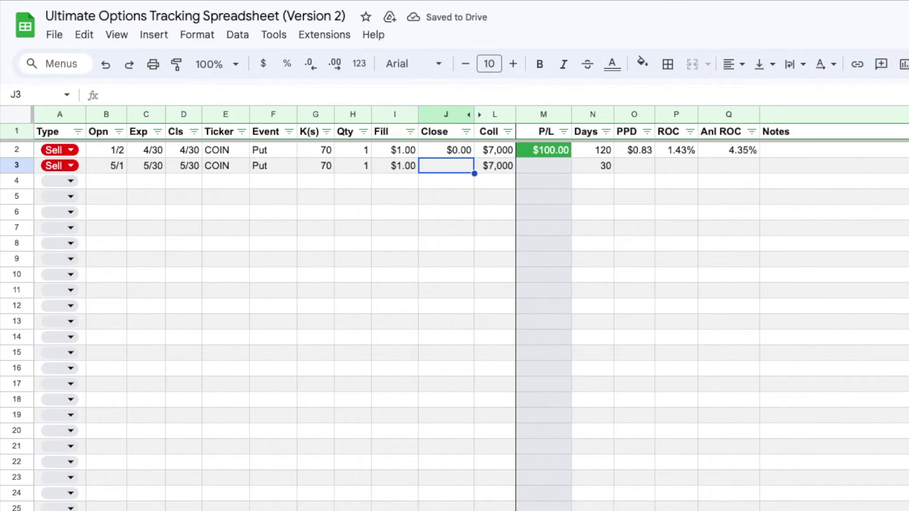
pyautogui.write('0')
pyautogui.press('Return')
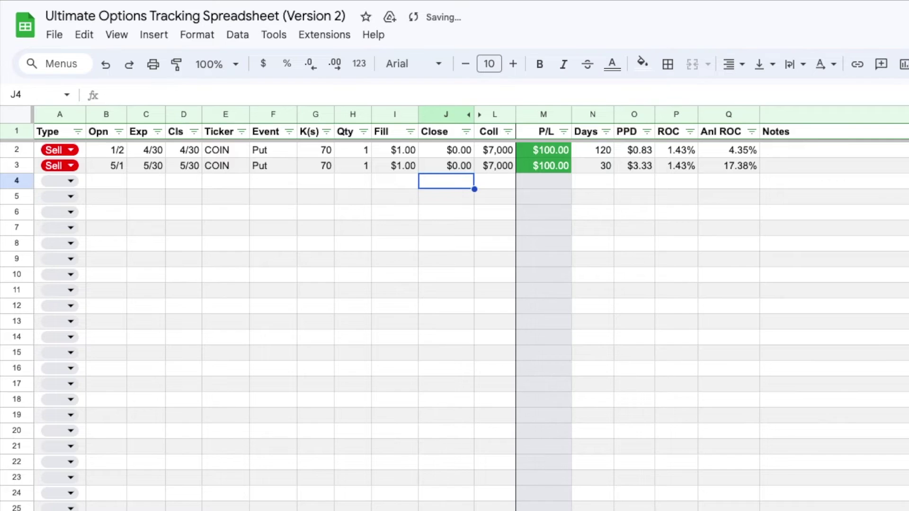
# - Start an assignment entry in row 4 with type Ass and an Opn date of 5/30
pyautogui.press('Left')
pyautogui.press('Left')
pyautogui.press('Left')
pyautogui.press('Left')
pyautogui.press('Left')
pyautogui.click(71, 181)
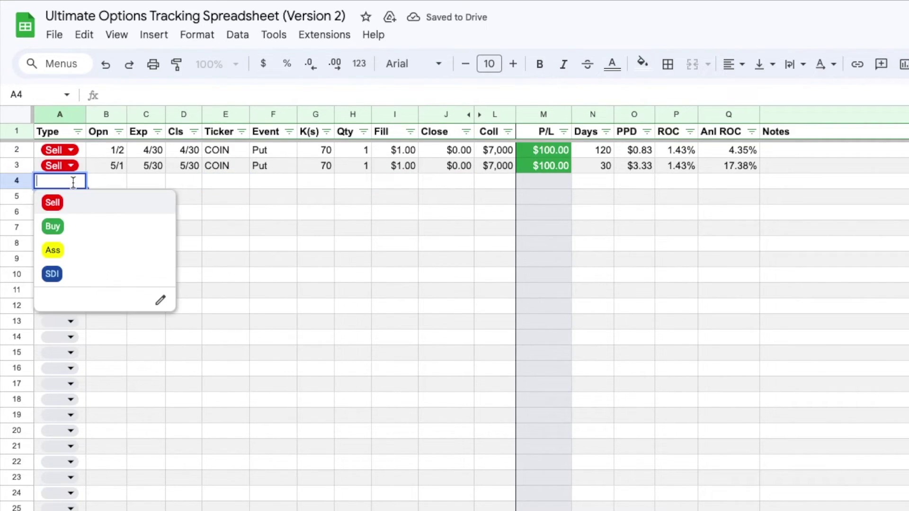
pyautogui.click(70, 259)
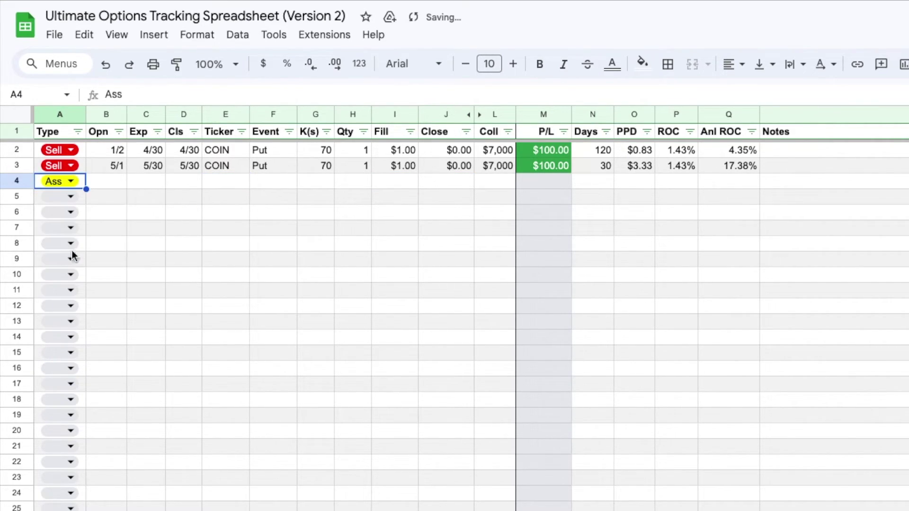
pyautogui.click(87, 188)
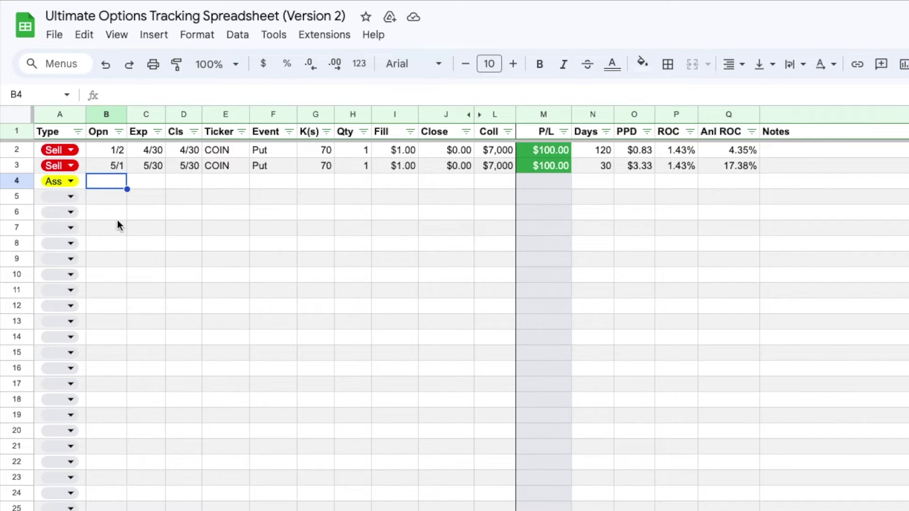
pyautogui.write('5/30')
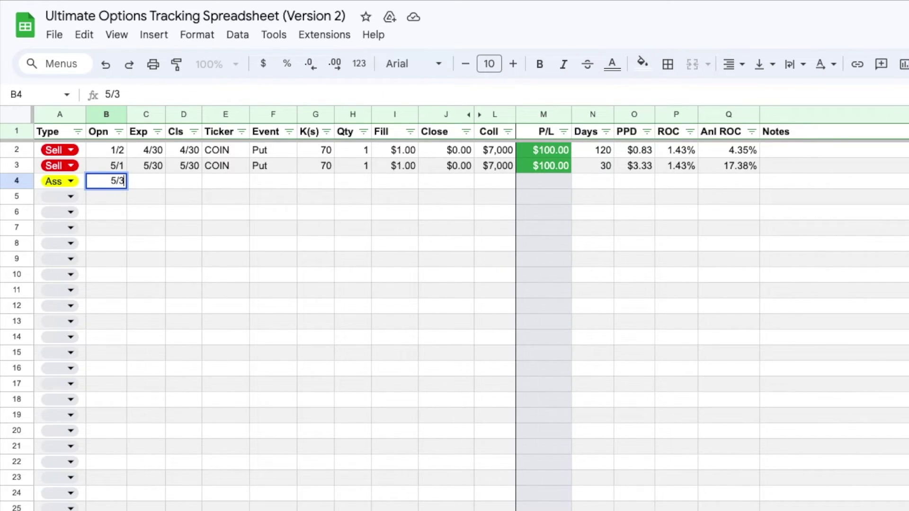
pyautogui.press('Tab')
# - Enter ticker COIN, event Assigned, strike 70 and quantity 1 in row 4, leaving the Exp and Cls dates blank
pyautogui.press('Tab')
pyautogui.press('Left')
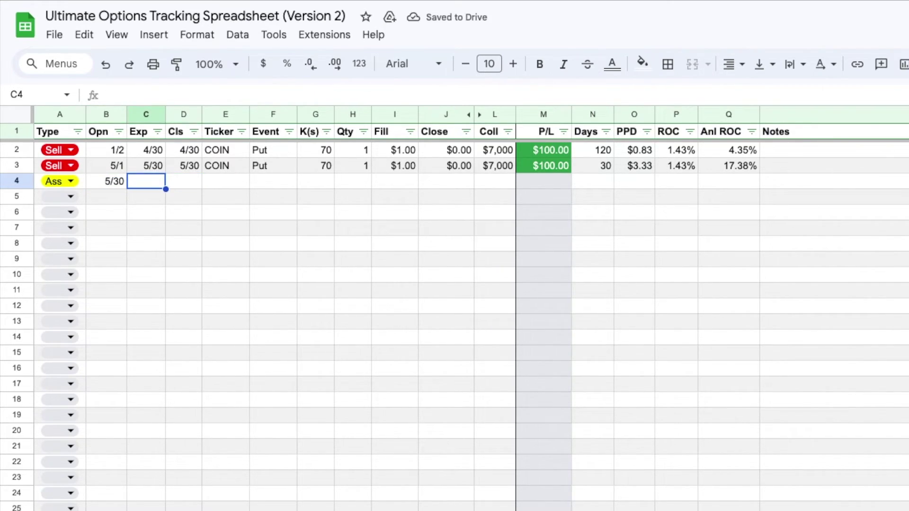
pyautogui.press('Right')
pyautogui.press('Tab')
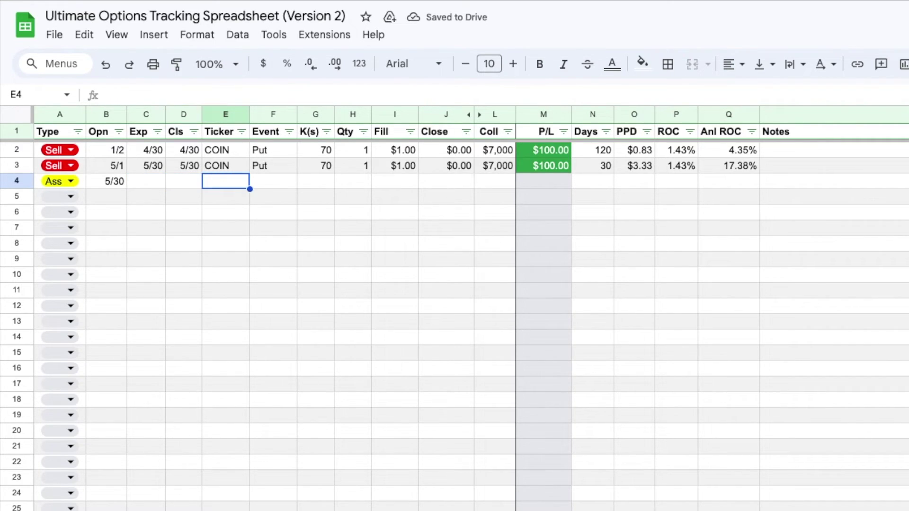
pyautogui.write('COIN')
pyautogui.press('Tab')
pyautogui.write('Assigned')
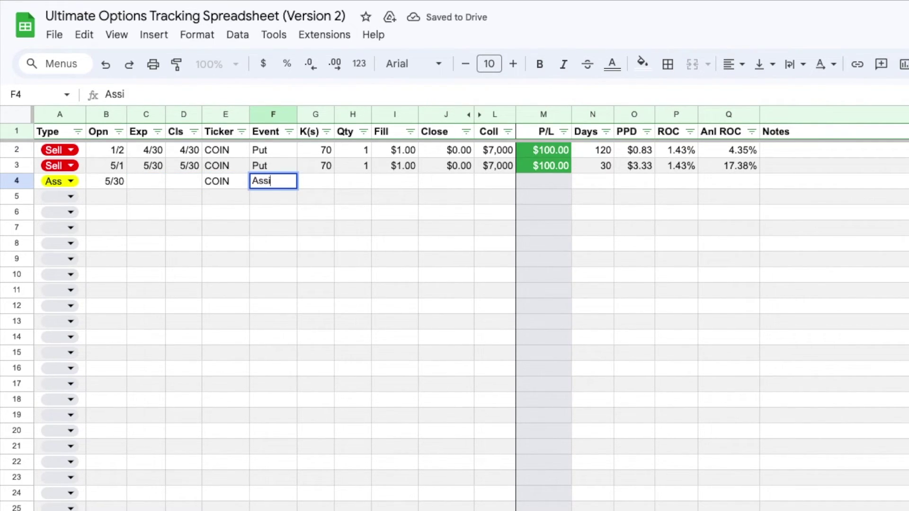
pyautogui.press('Tab')
pyautogui.press('Tab')
pyautogui.press('Tab')
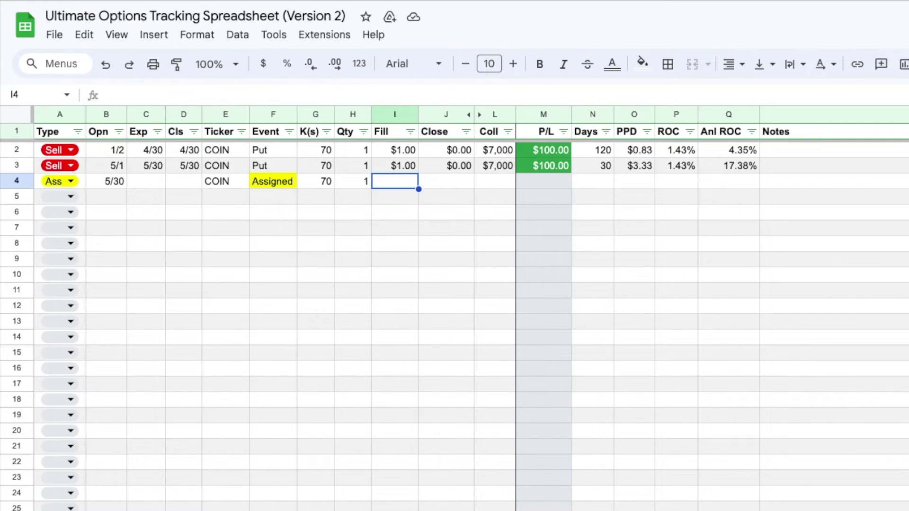
# - Set the fill to 70 and the collateral to 7000 for the assigned COIN shares in row 4
pyautogui.write('70')
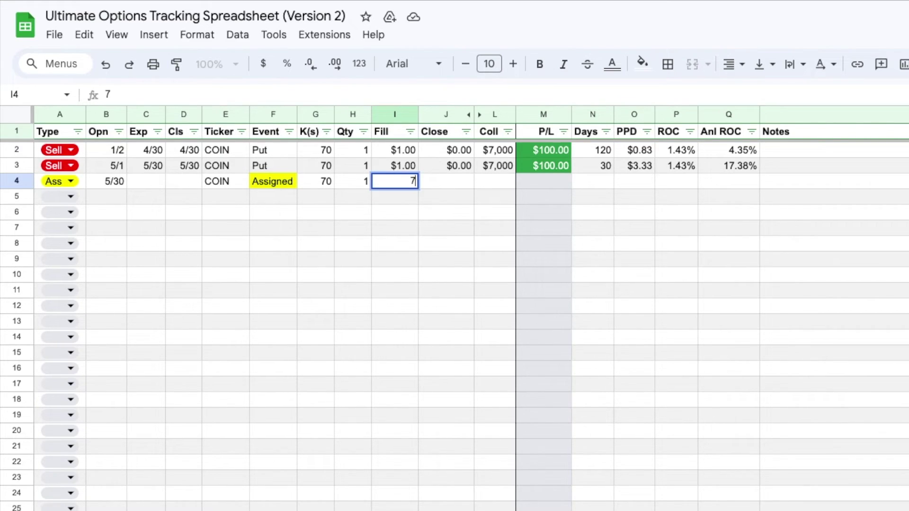
pyautogui.press('Tab')
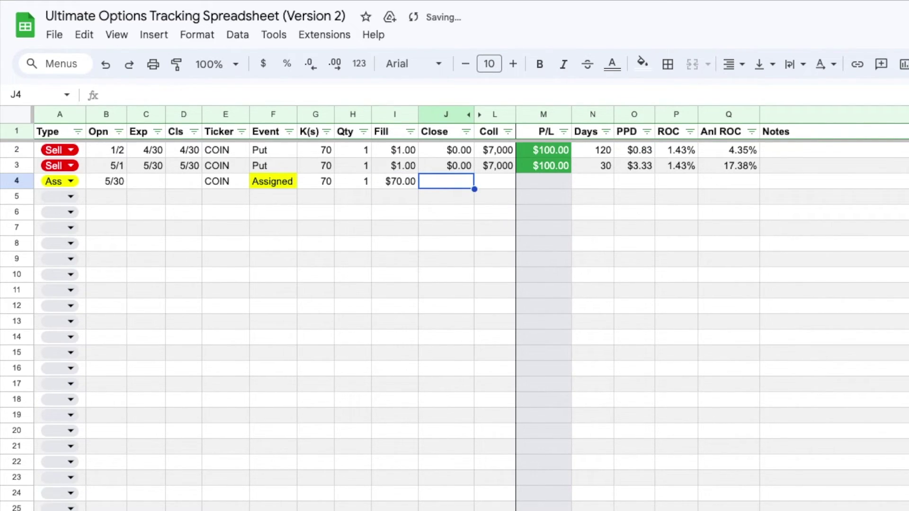
pyautogui.press('Tab')
pyautogui.write('7000')
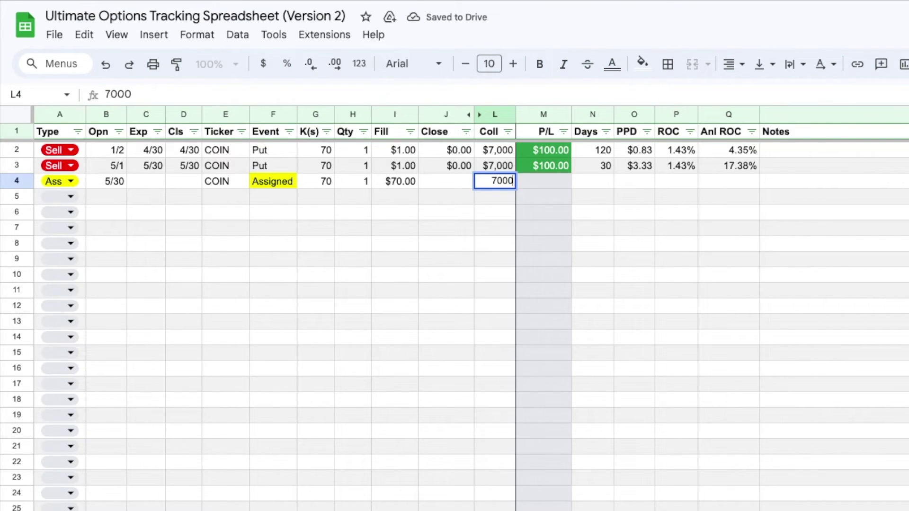
pyautogui.press('Return')
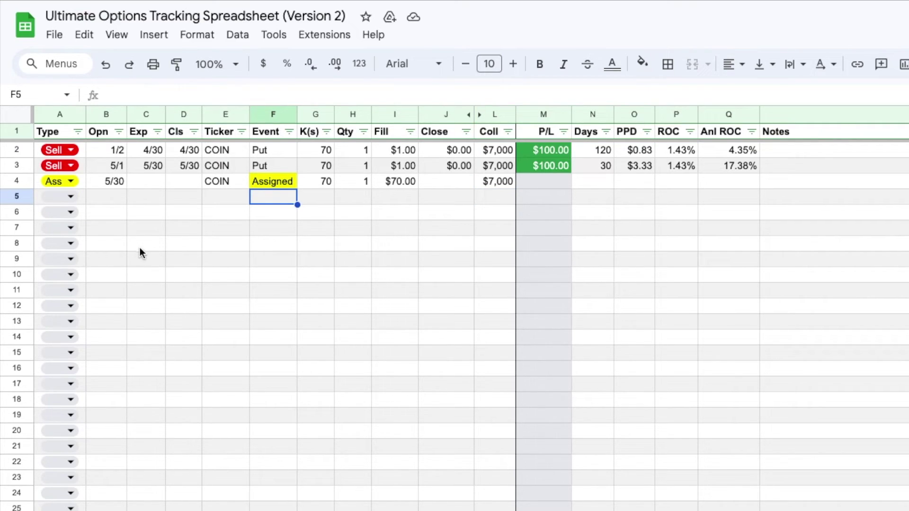
# - Start a new Sell trade in row 5 with an Opn date of 6/1 and an Exp date of 6/30
pyautogui.click(70, 198)
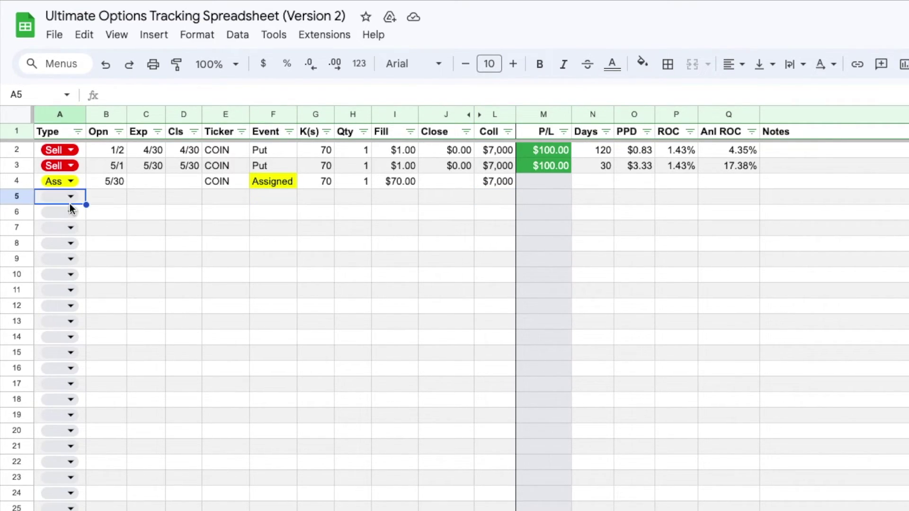
pyautogui.click(75, 232)
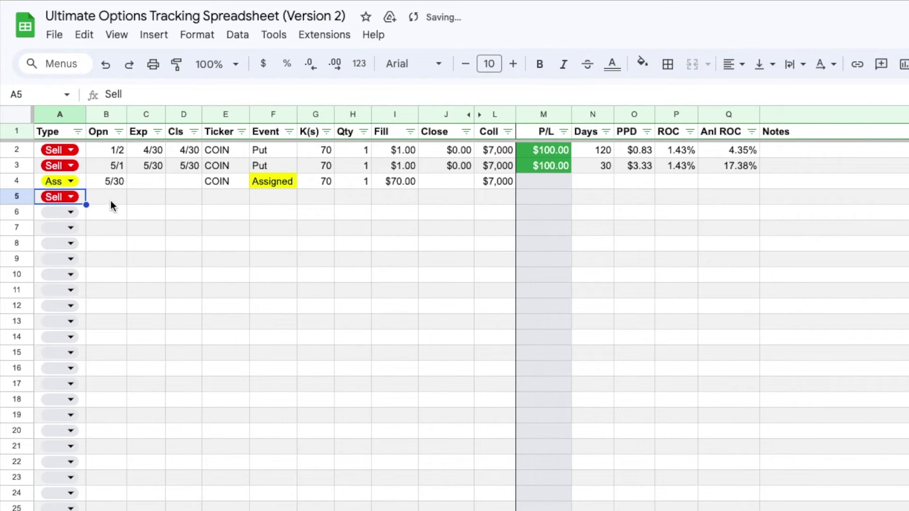
pyautogui.click(116, 200)
pyautogui.write('6/1')
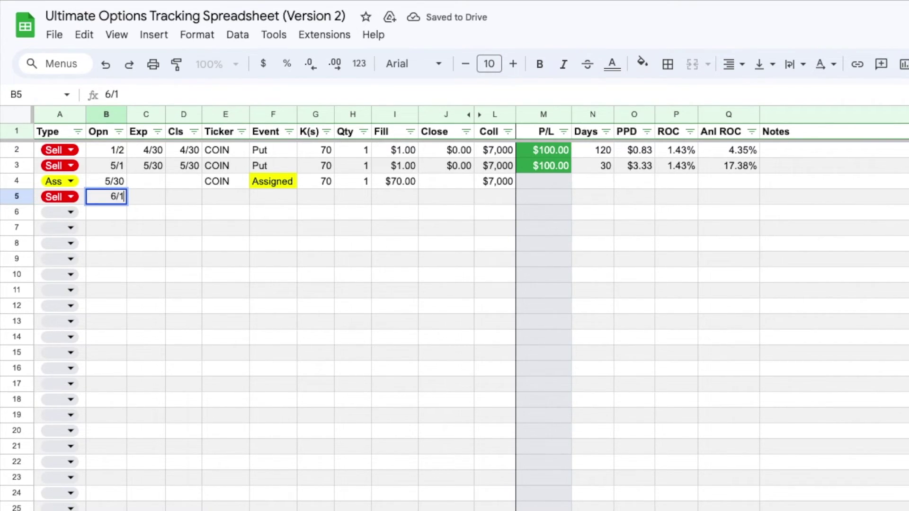
pyautogui.press('Tab')
pyautogui.write('6/30')
pyautogui.press('Tab')
# - Enter ticker COIN, event Call and strike 72 for the new trade in row 5
pyautogui.press('Tab')
pyautogui.write('COIN')
pyautogui.press('Tab')
pyautogui.write('Call')
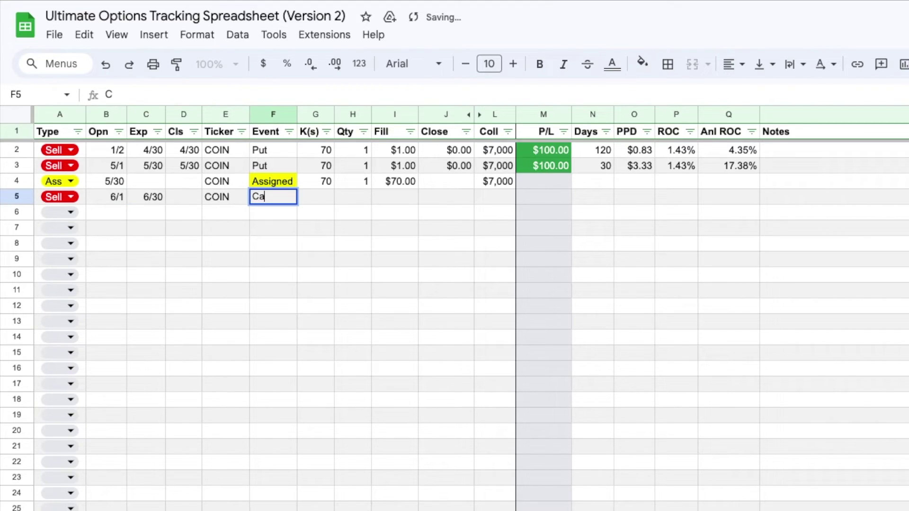
pyautogui.press('Tab')
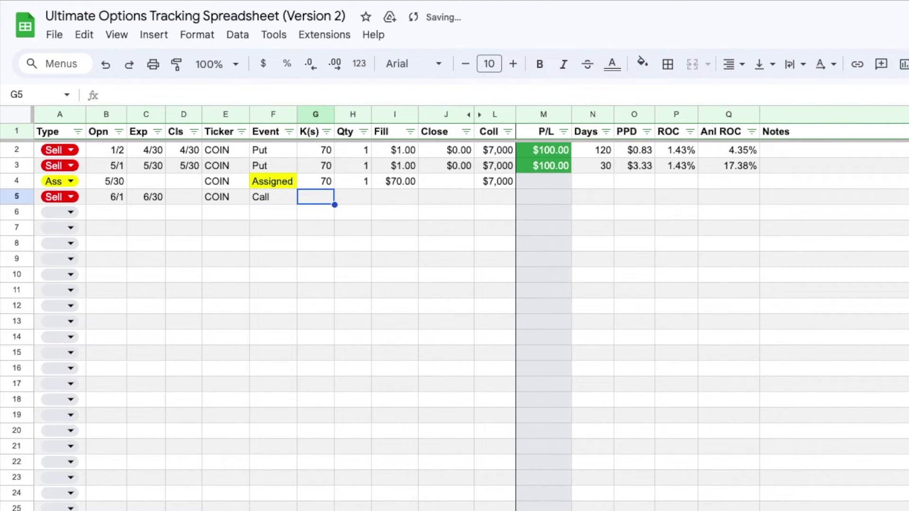
pyautogui.write('72')
pyautogui.press('Tab')
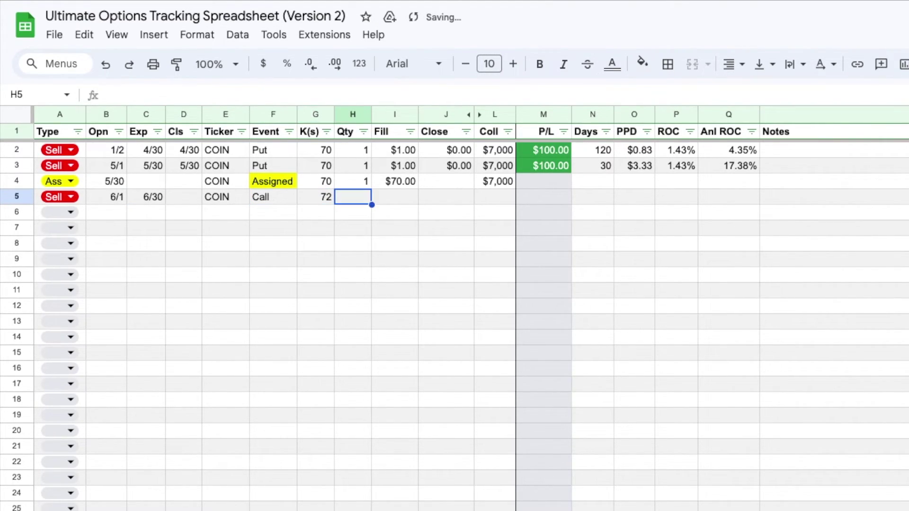
# - Complete the COIN call in row 5 with quantity 1, a fill of 1.25 and collateral of 7000
pyautogui.write('1')
pyautogui.press('Tab')
pyautogui.click(318, 203)
pyautogui.click(351, 196)
pyautogui.write('1')
pyautogui.press('Tab')
pyautogui.write('1.25')
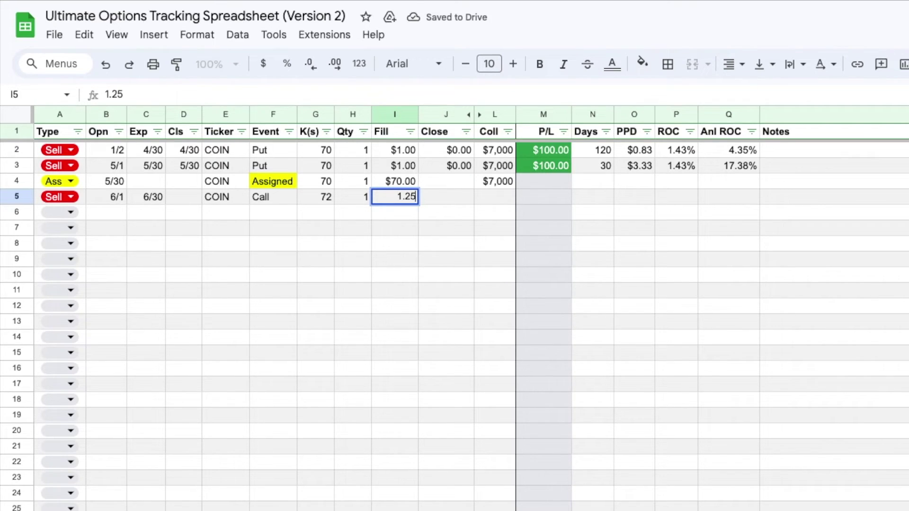
pyautogui.press('Tab')
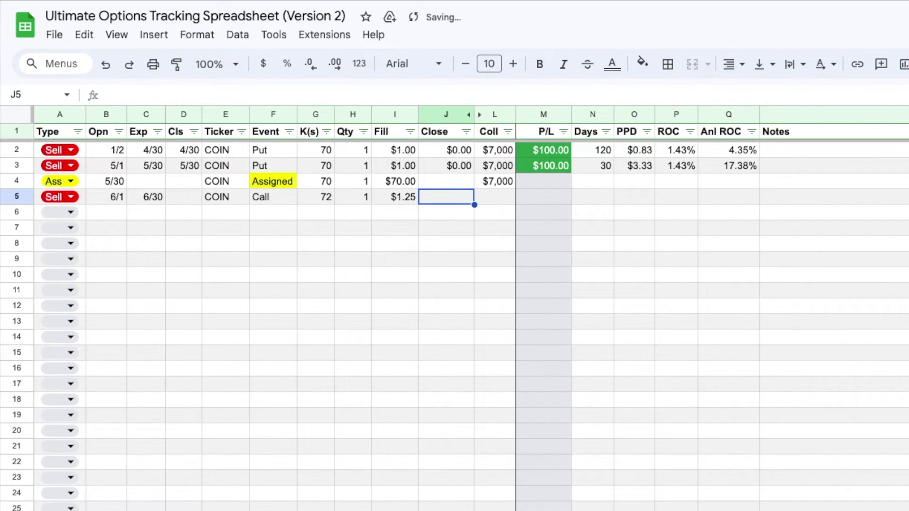
pyautogui.press('Tab')
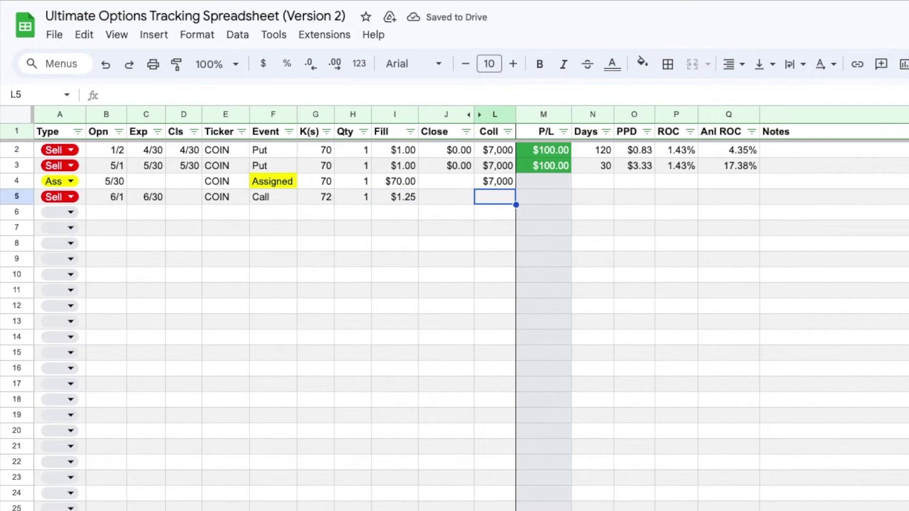
pyautogui.write('7000')
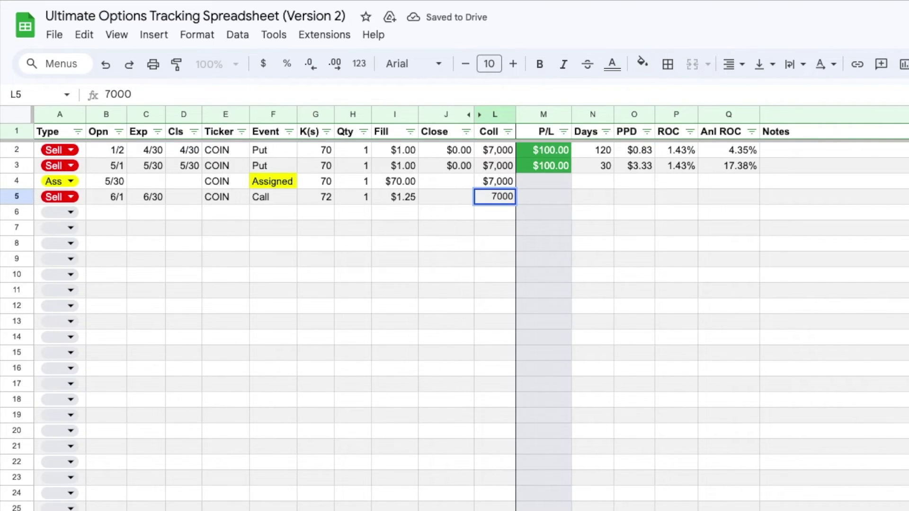
pyautogui.press('Return')
pyautogui.press('Left')
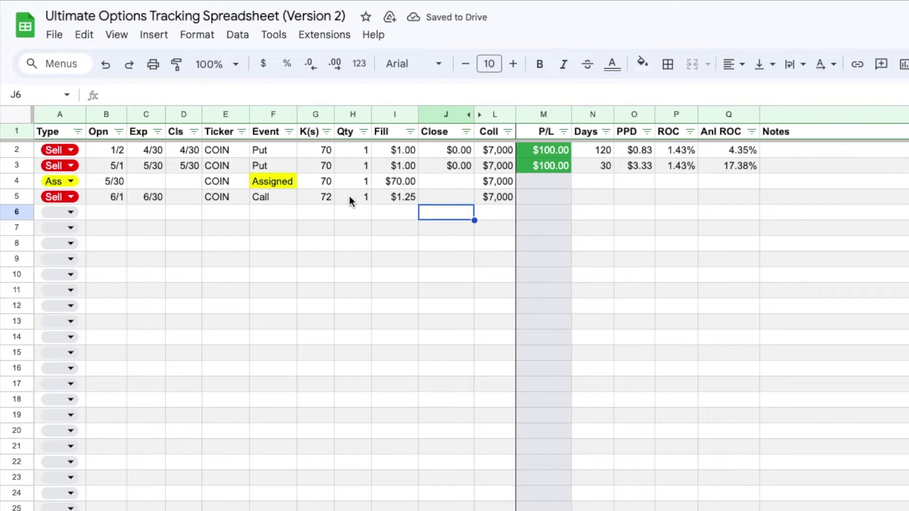
pyautogui.click(154, 198)
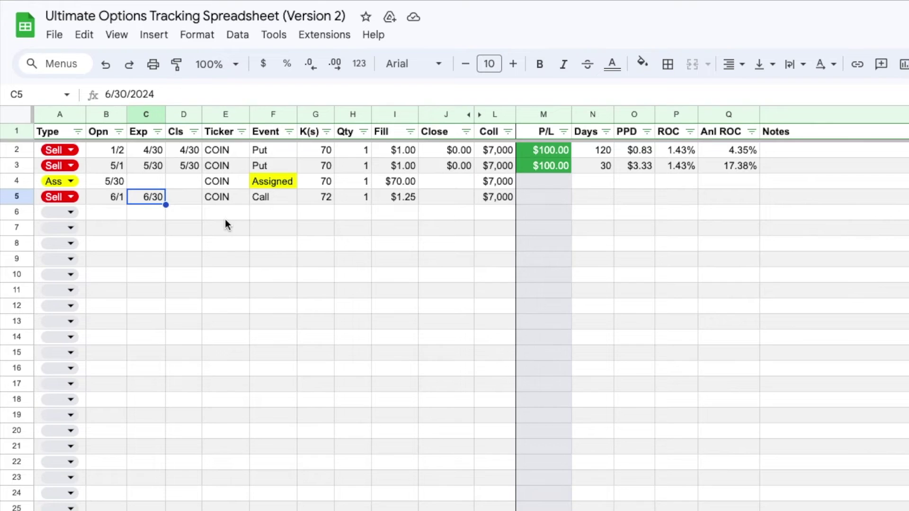
# - Close the COIN call in row 5 with a Cls date of 6/30 and a close price of 0
pyautogui.click(188, 199)
pyautogui.write('6/30')
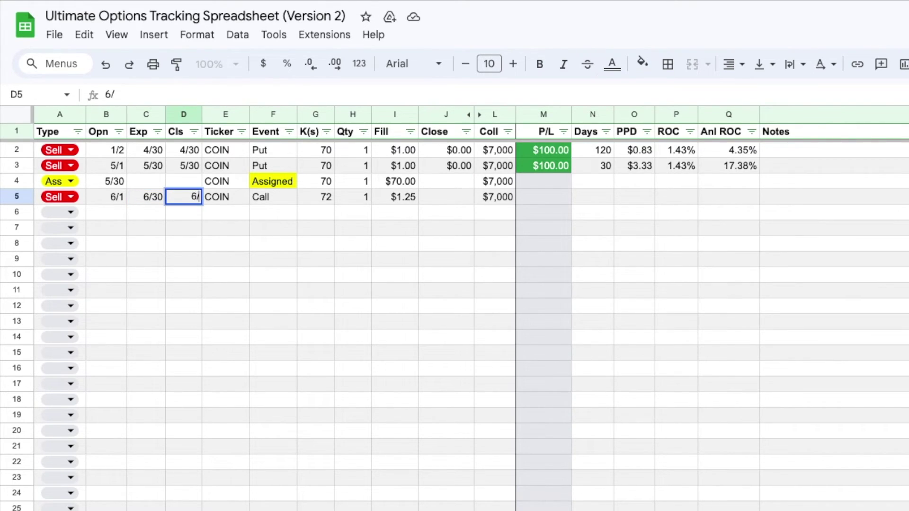
pyautogui.press('Tab')
pyautogui.press('Tab')
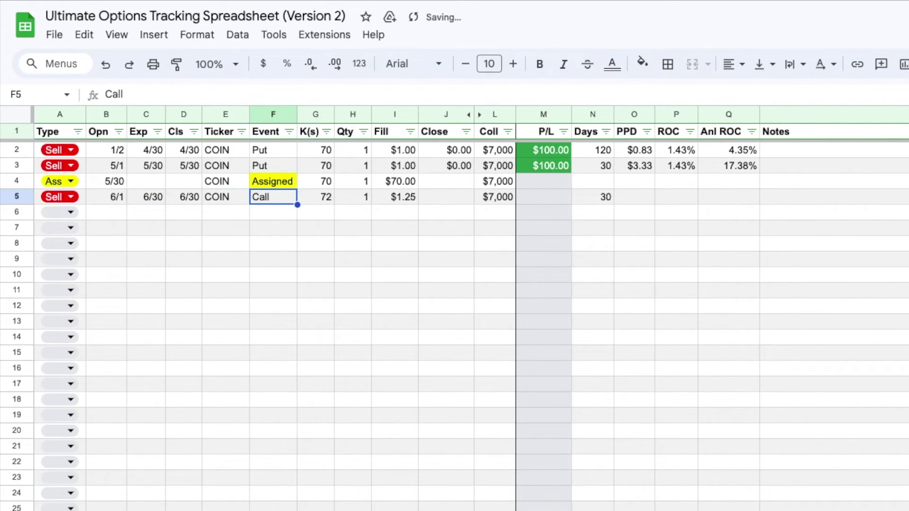
pyautogui.click(444, 201)
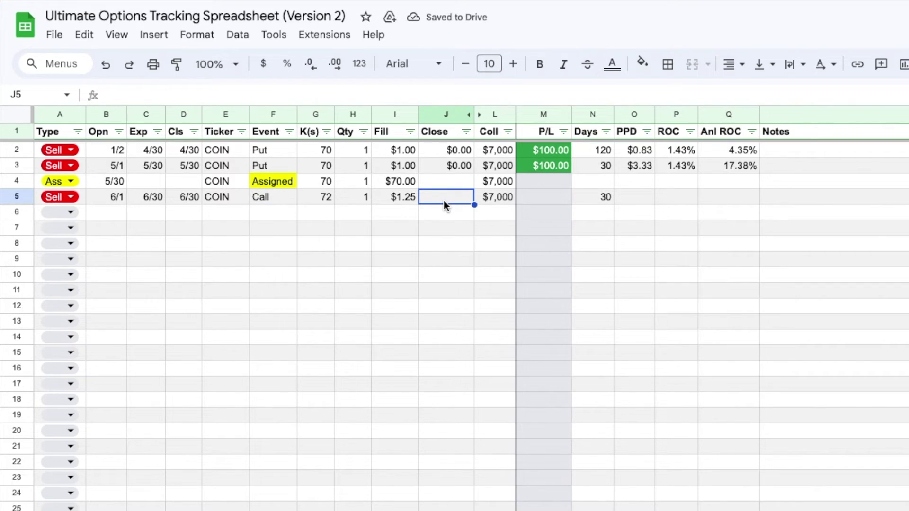
pyautogui.write('0')
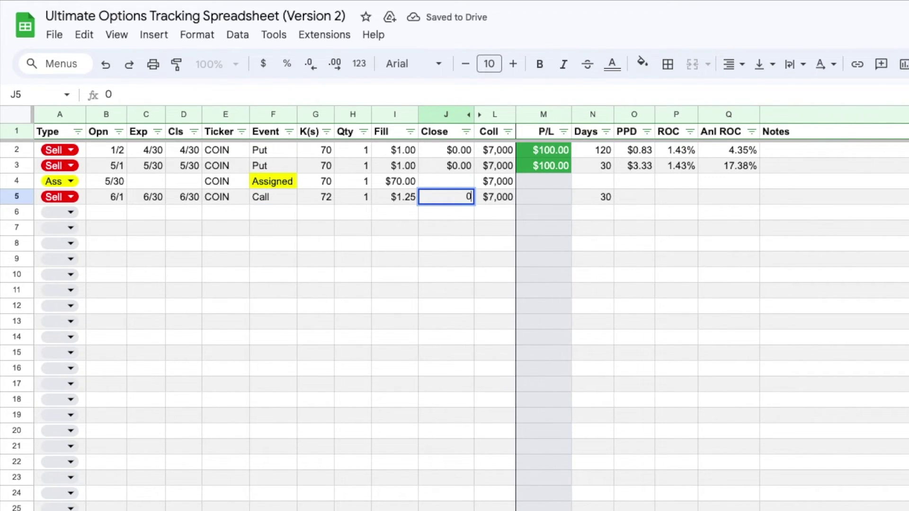
pyautogui.click(495, 212)
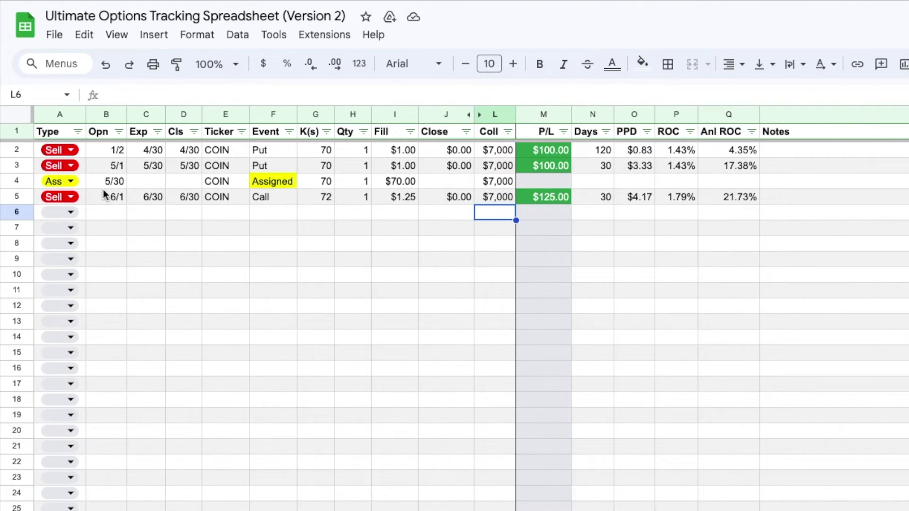
# - Close the assigned COIN shares in row 4 with a Cls date of 6/30 and a close price of 72
pyautogui.click(181, 182)
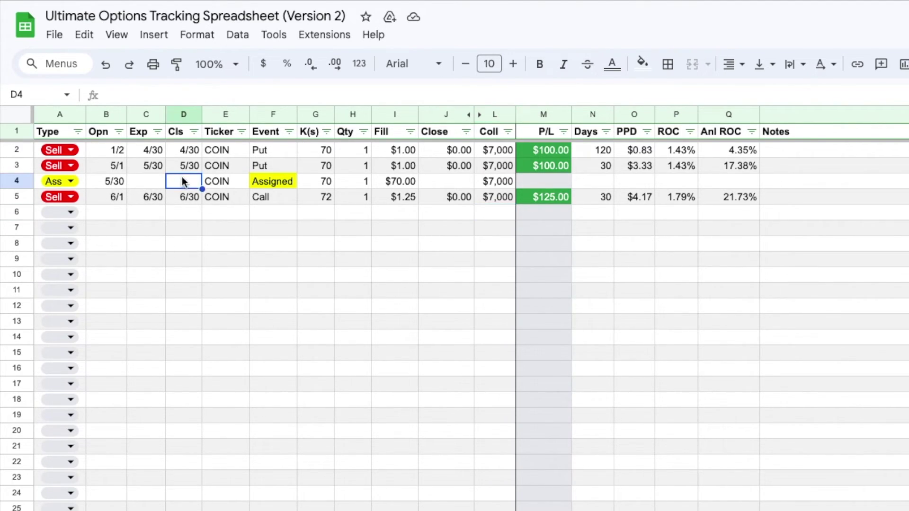
pyautogui.write('6/30')
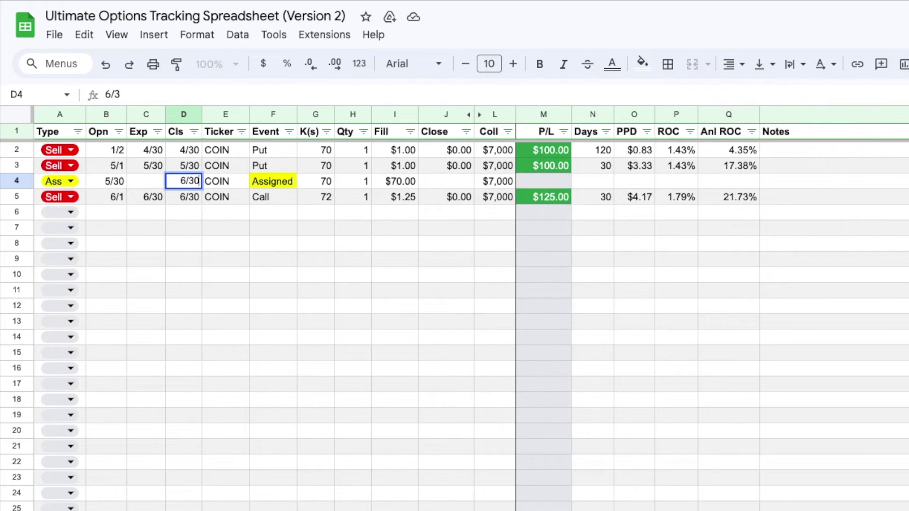
pyautogui.press('Tab')
pyautogui.press('Tab')
pyautogui.press('Tab')
pyautogui.press('Tab')
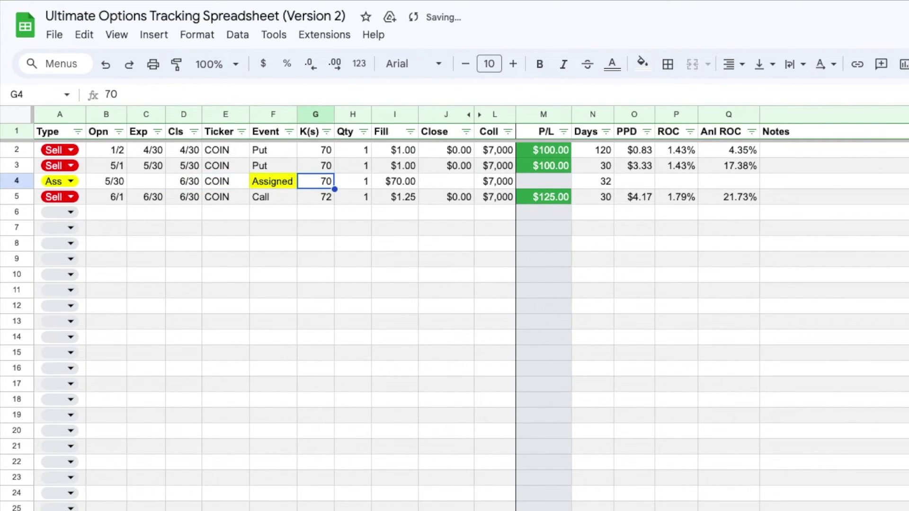
pyautogui.press('Tab')
pyautogui.press('Tab')
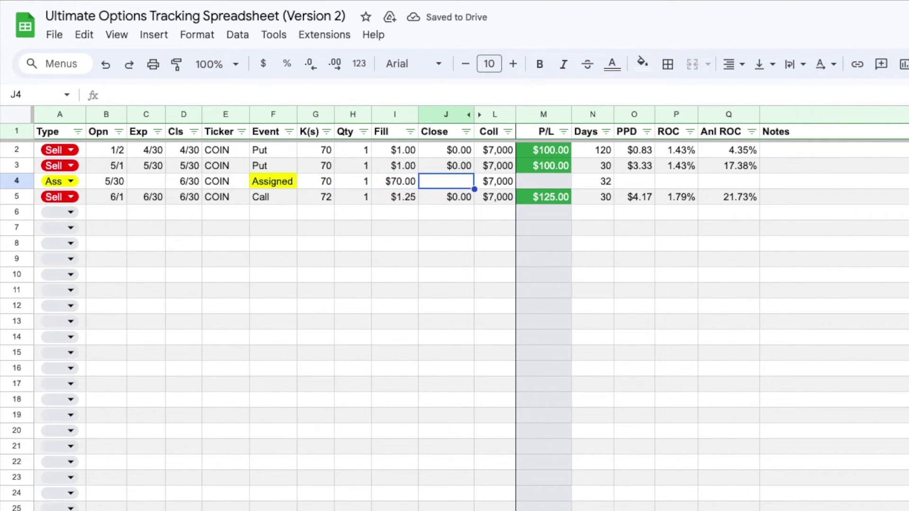
pyautogui.write('72')
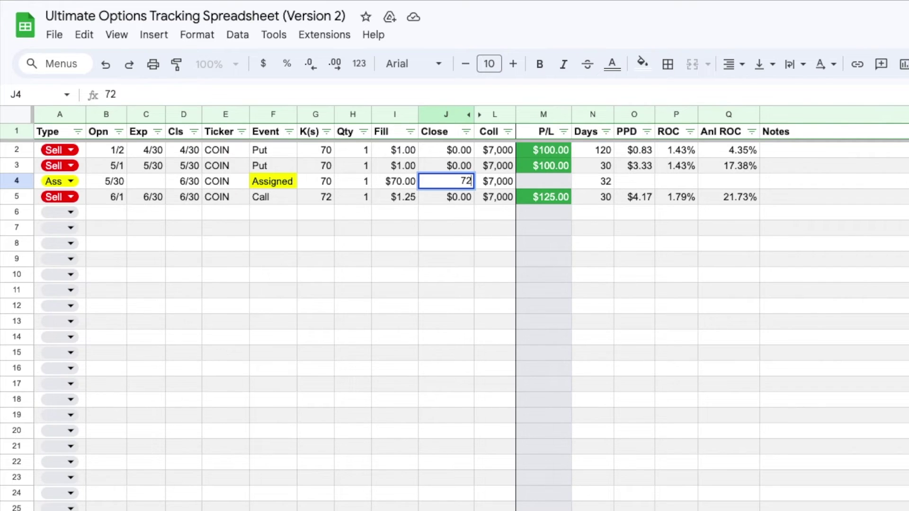
pyautogui.press('Tab')
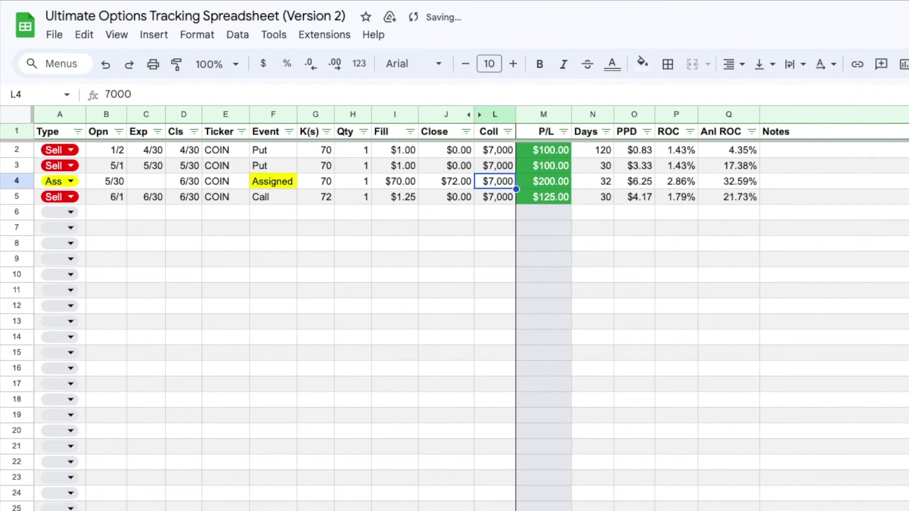
pyautogui.click(470, 228)
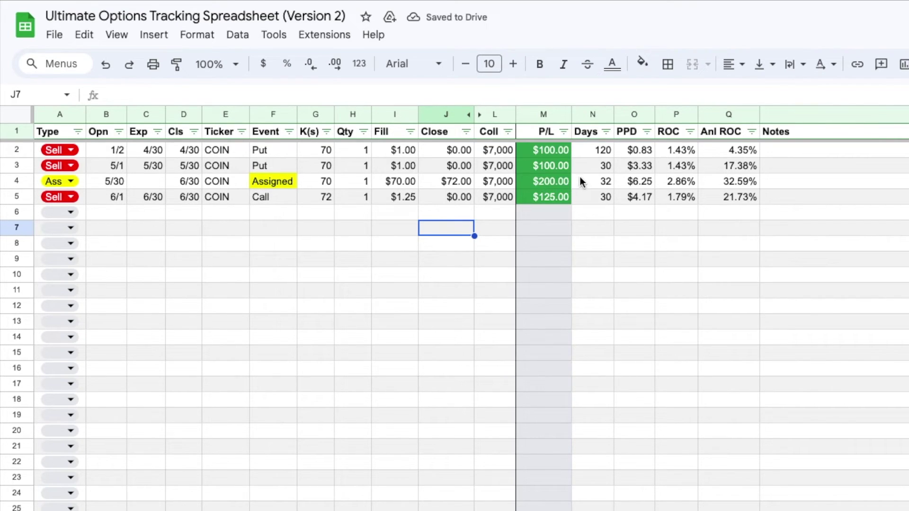
# - Review the P/L cells of the four COIN trades in rows 2 to 5, individually and together
pyautogui.click(556, 150)
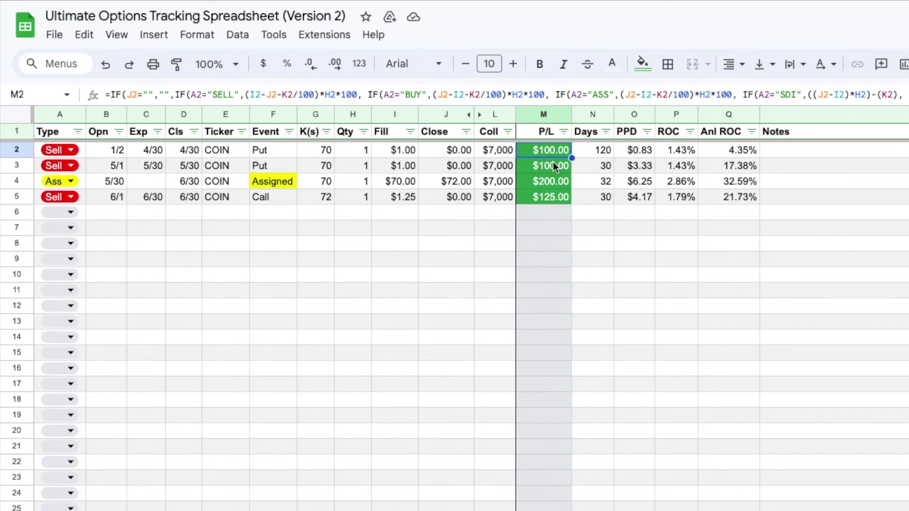
pyautogui.click(553, 165)
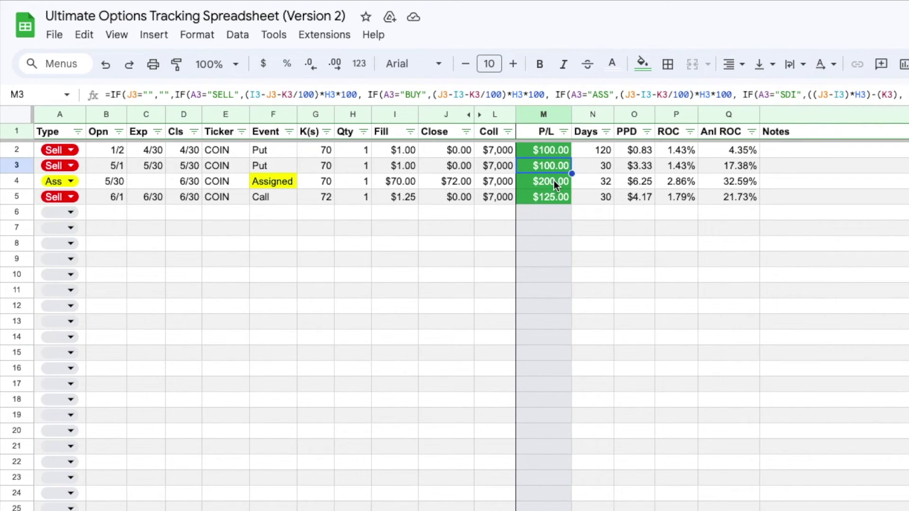
pyautogui.click(555, 181)
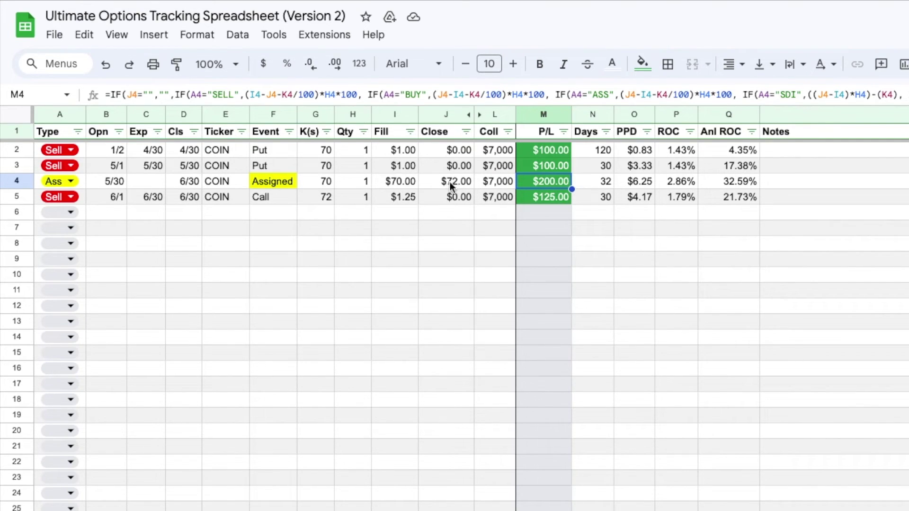
pyautogui.click(550, 197)
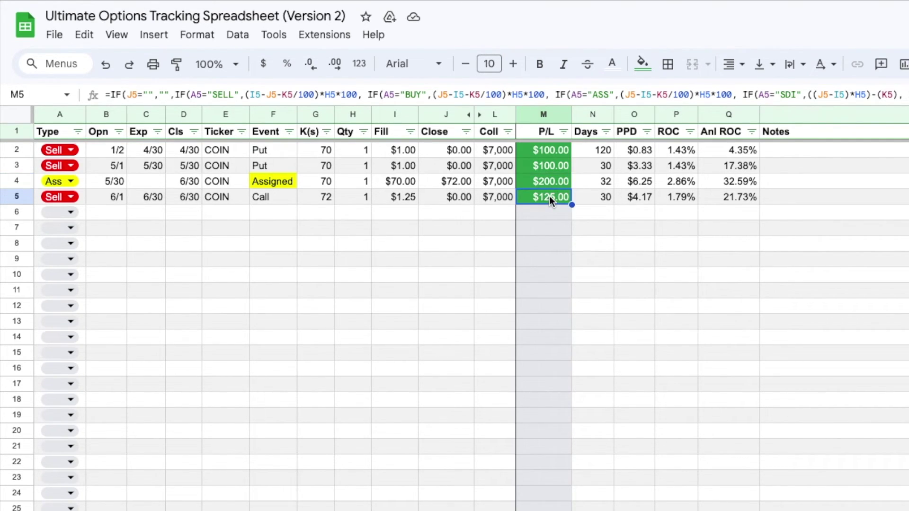
pyautogui.keyDown('shift'); pyautogui.click(546, 155); pyautogui.keyUp('shift')
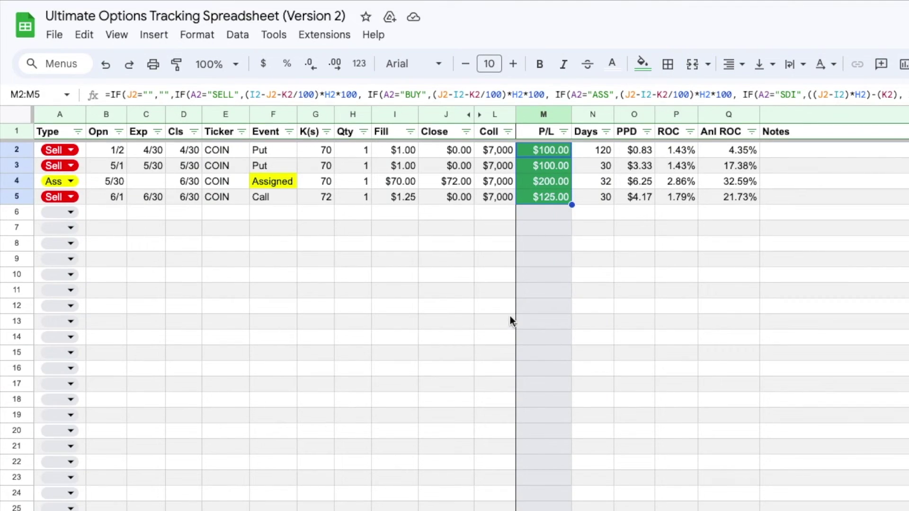
pyautogui.click(451, 295)
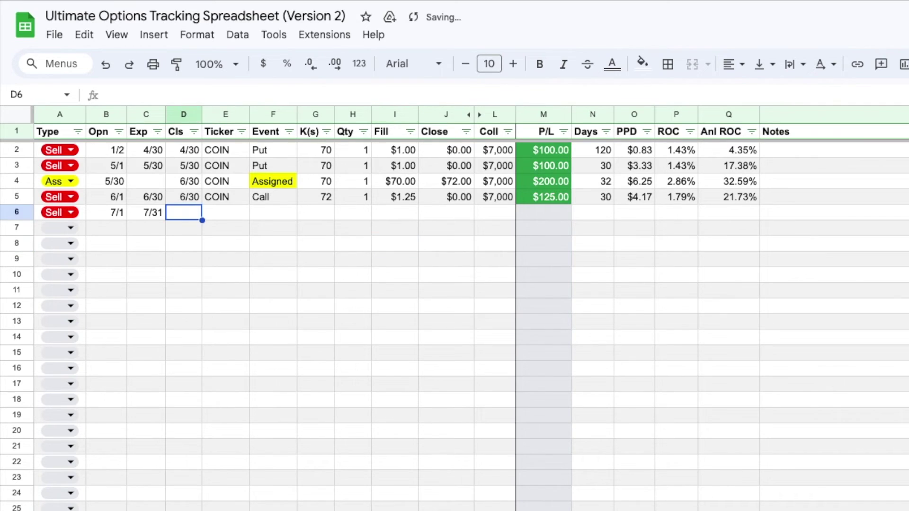
# - Enter ticker AAPL and event Put for the new Sell trade in row 6
pyautogui.press('Tab')
pyautogui.write('AAPL')
pyautogui.press('Tab')
pyautogui.write('C')
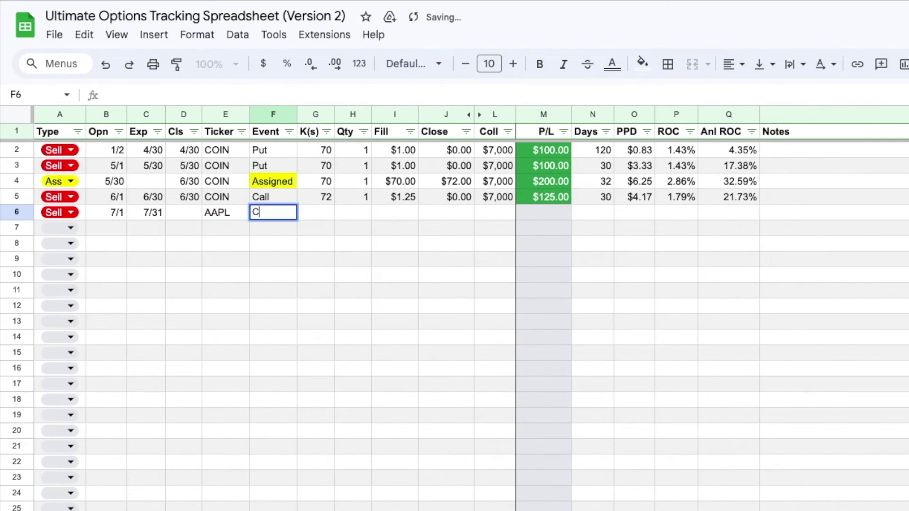
pyautogui.press('BackSpace')
pyautogui.press('BackSpace')
pyautogui.write('Put')
pyautogui.press('Tab')
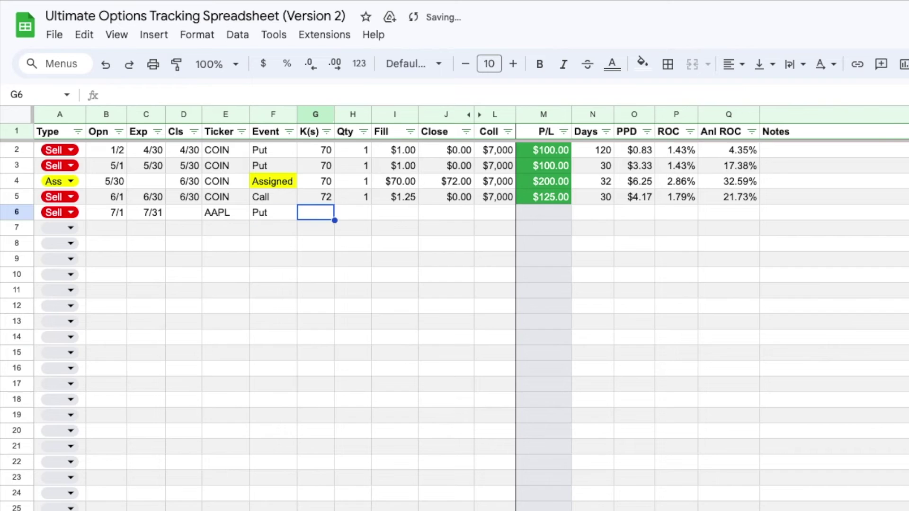
# - Complete the AAPL put in row 6 with strike 190, quantity 1, a fill of 1.00 and collateral of 19000
pyautogui.write('190')
pyautogui.press('Tab')
pyautogui.write('1')
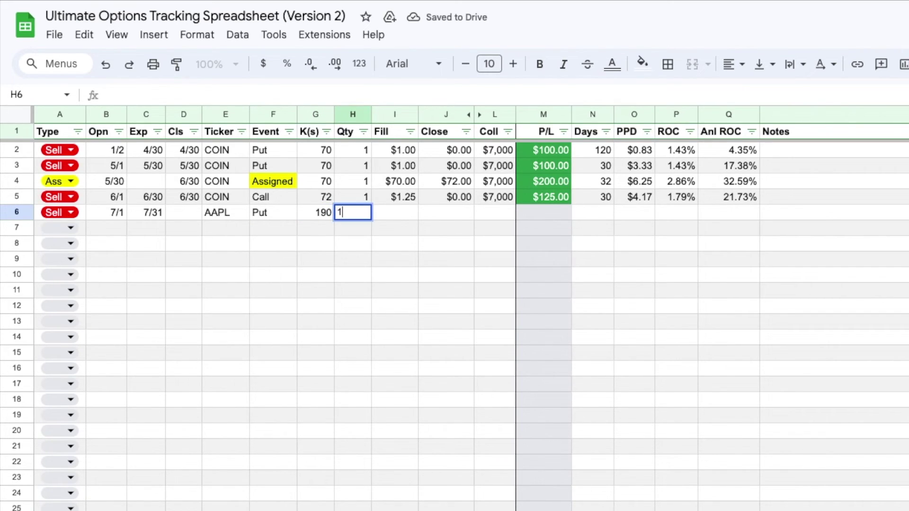
pyautogui.press('Tab')
pyautogui.write('1.00')
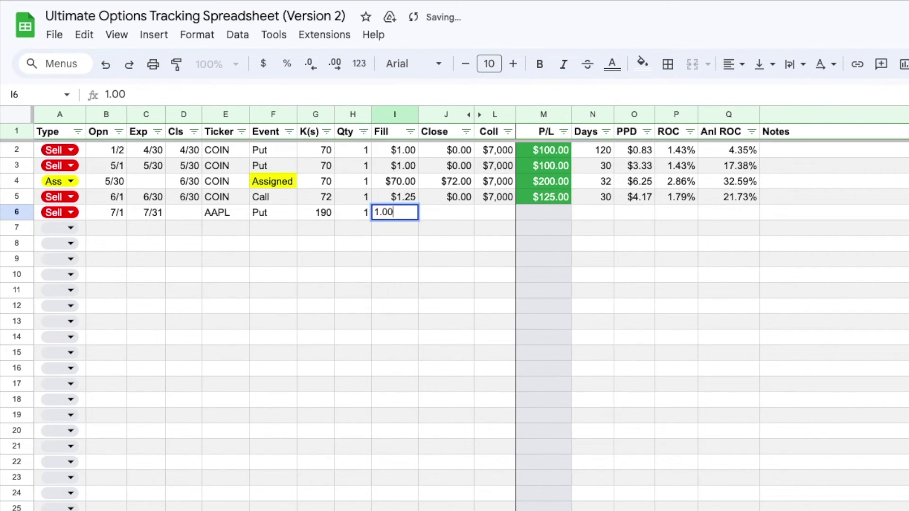
pyautogui.press('Tab')
pyautogui.press('Tab')
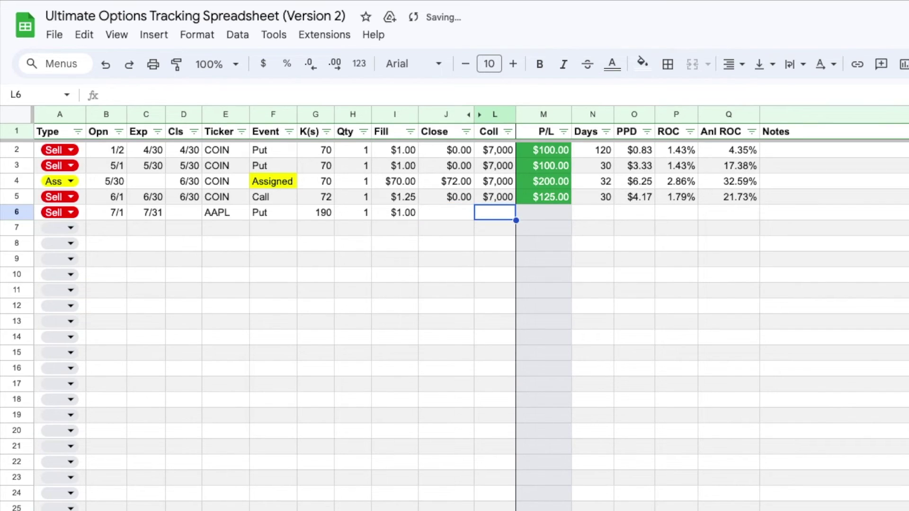
pyautogui.write('19,000')
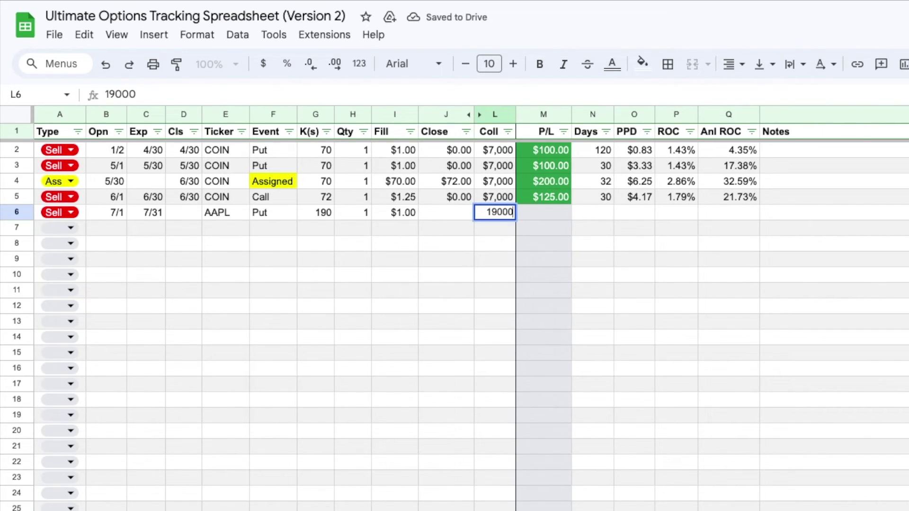
pyautogui.press('Return')
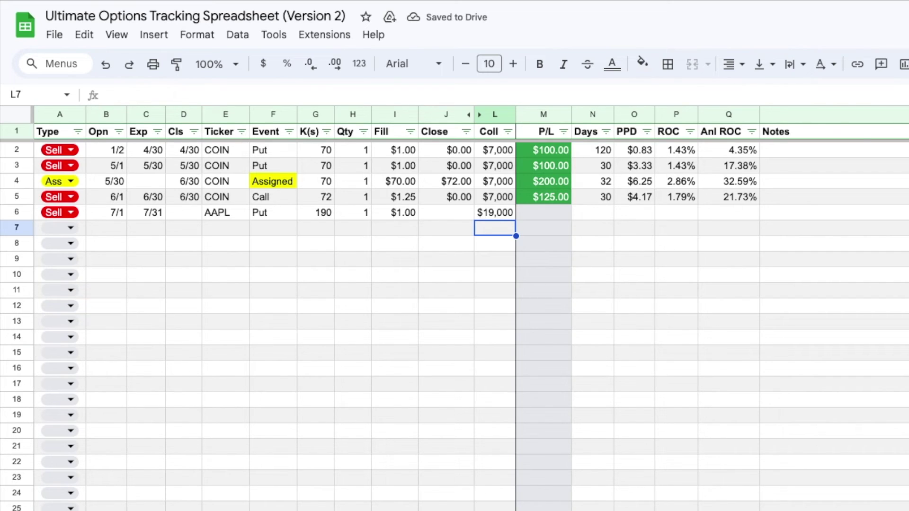
pyautogui.press('Up')
pyautogui.press('Left')
pyautogui.press('Left')
pyautogui.press('Left')
pyautogui.press('Left')
pyautogui.press('Left')
pyautogui.press('Left')
pyautogui.press('Left')
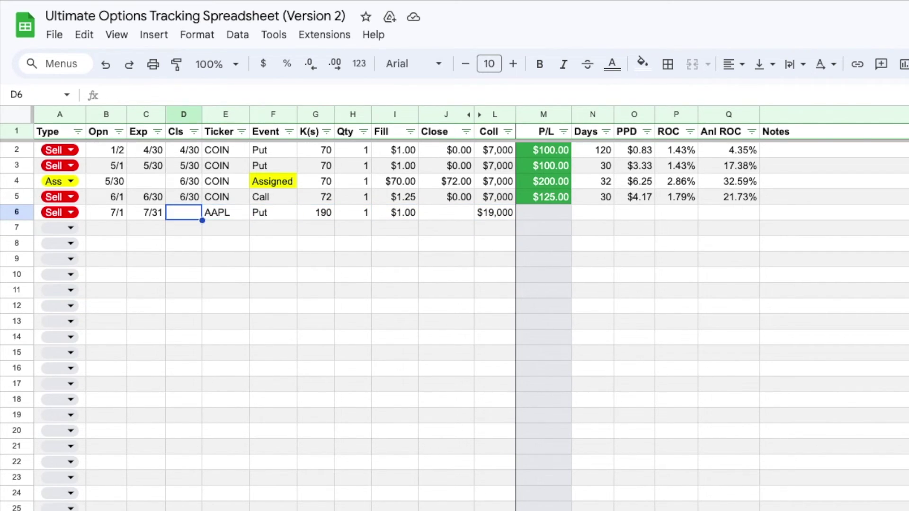
pyautogui.press('Left')
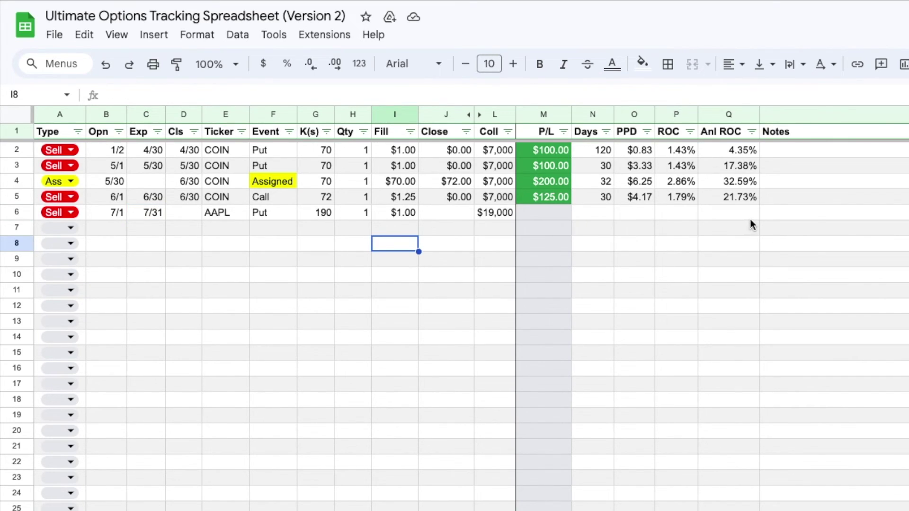
# - Add the note "Rolled out 1 week for .50 cr" to the AAPL put in row 6
pyautogui.click(766, 212)
pyautogui.write('R')
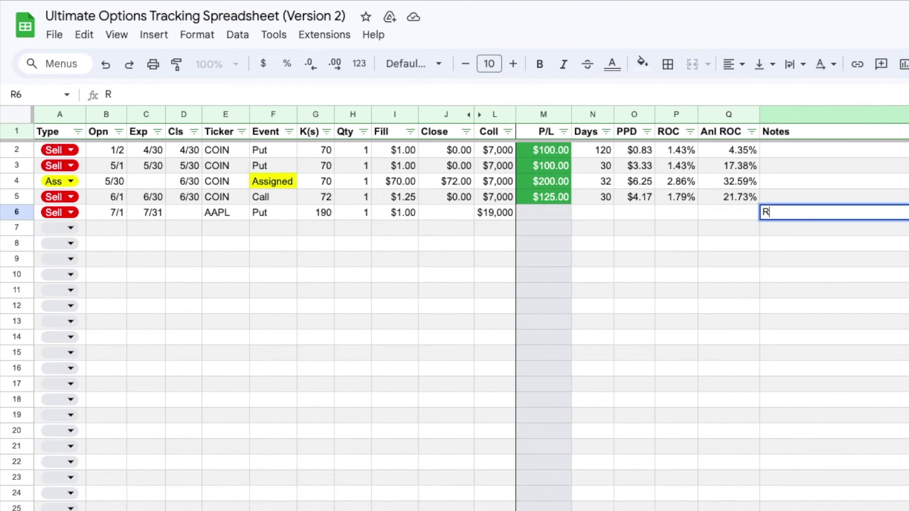
pyautogui.write('olled out 1 we')
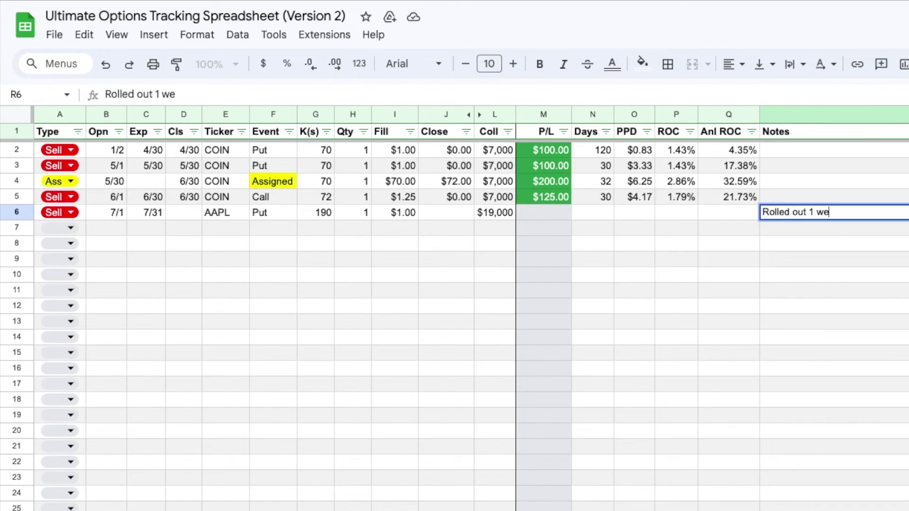
pyautogui.write('ek for .50 cr')
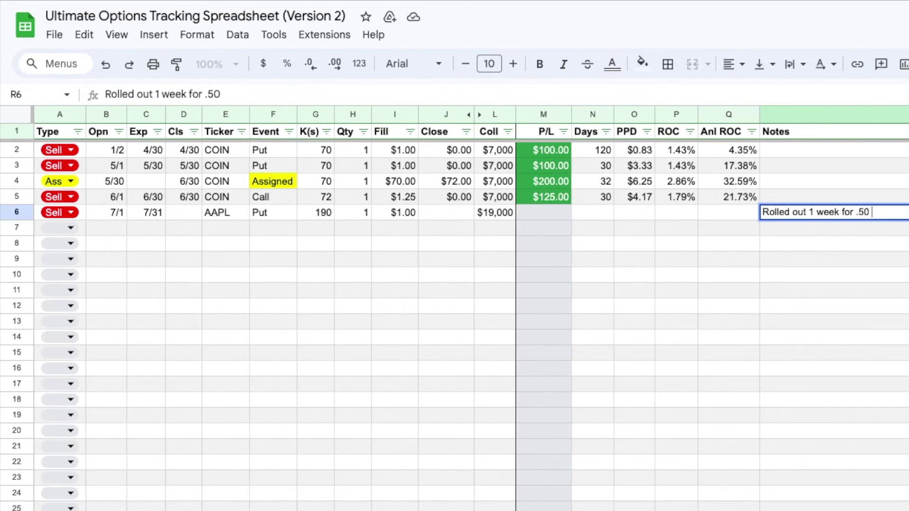
pyautogui.click(805, 353)
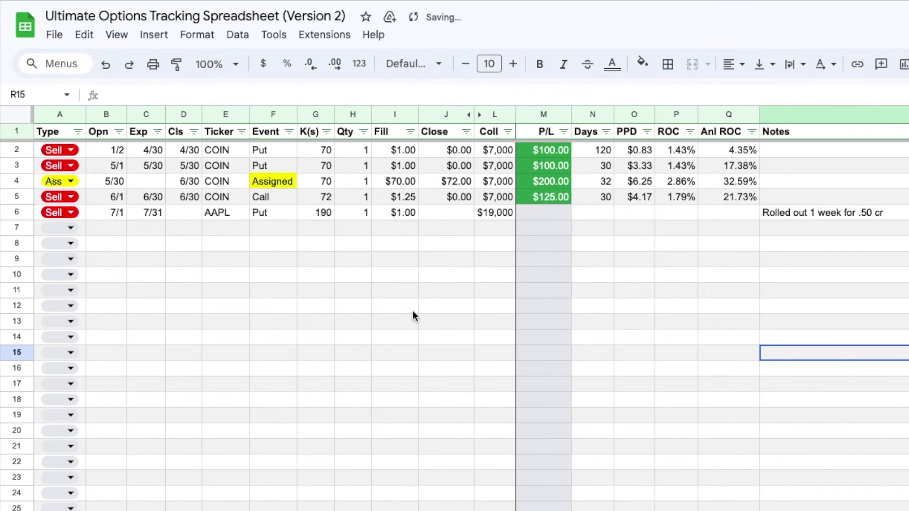
# - Change the Exp date of the AAPL put in row 6 to 8/7
pyautogui.click(146, 213)
pyautogui.write('8/7')
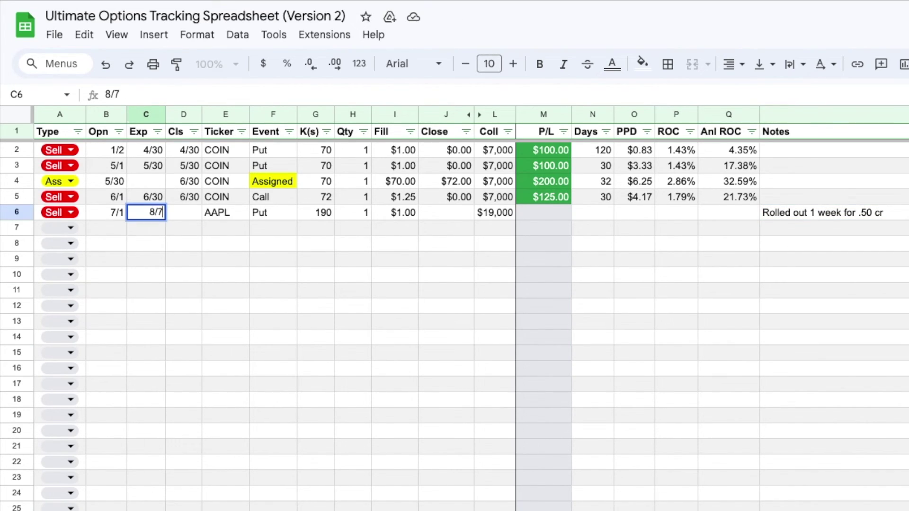
pyautogui.click(384, 214)
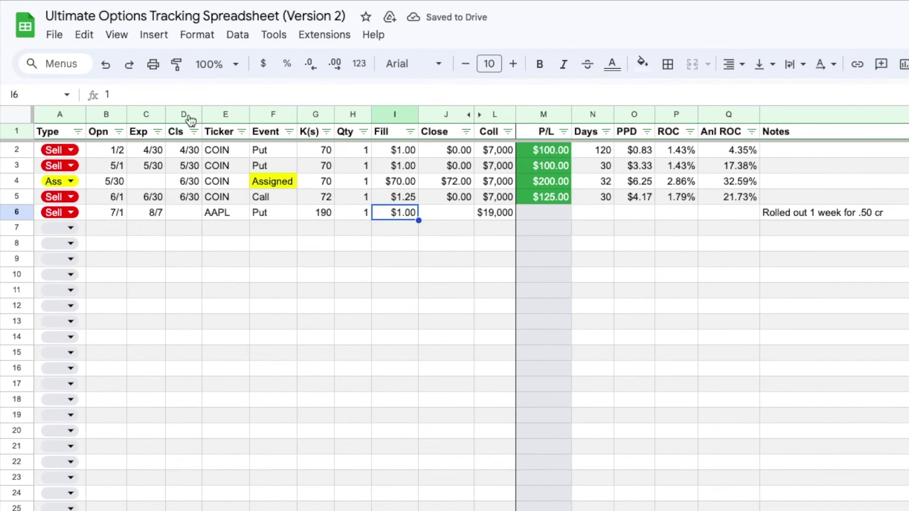
# - Replace the fill of the AAPL put in row 6 with the formula =1+.5 to include the roll credit
pyautogui.click(108, 95)
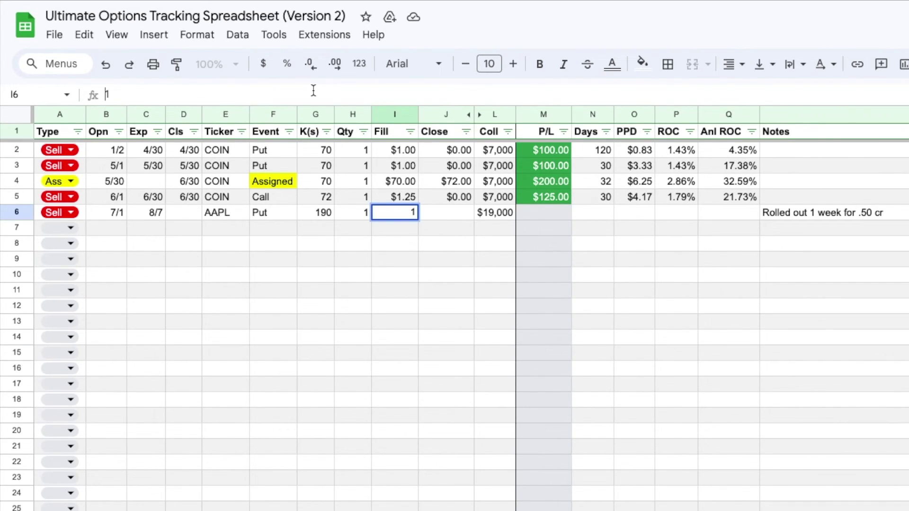
pyautogui.click(420, 237)
pyautogui.click(410, 216)
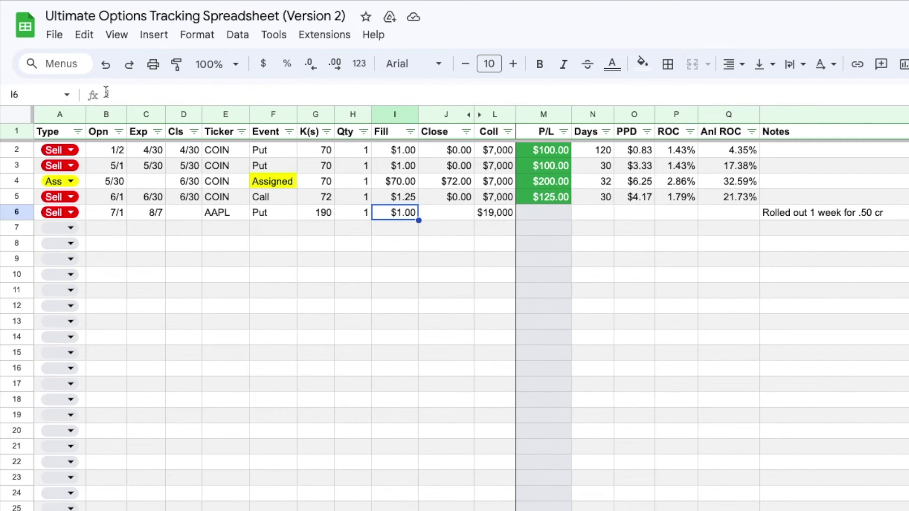
pyautogui.click(123, 94)
pyautogui.write('=1')
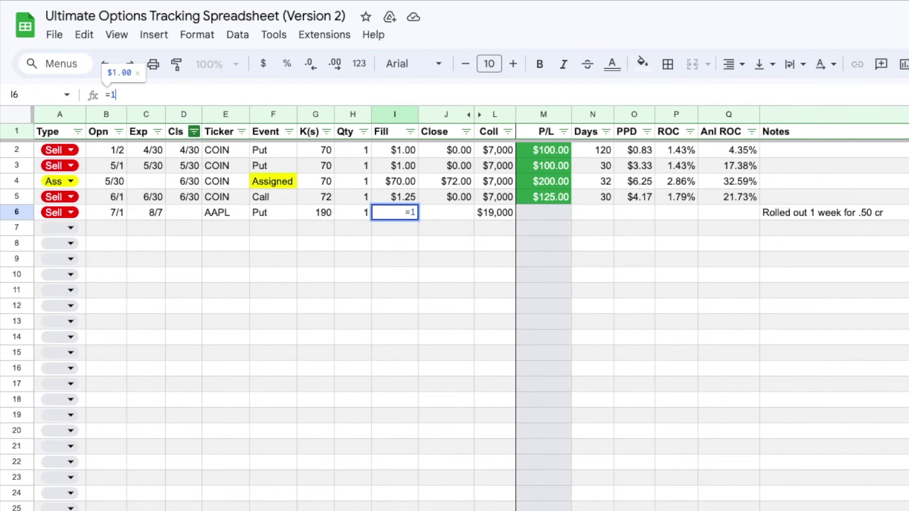
pyautogui.write('+')
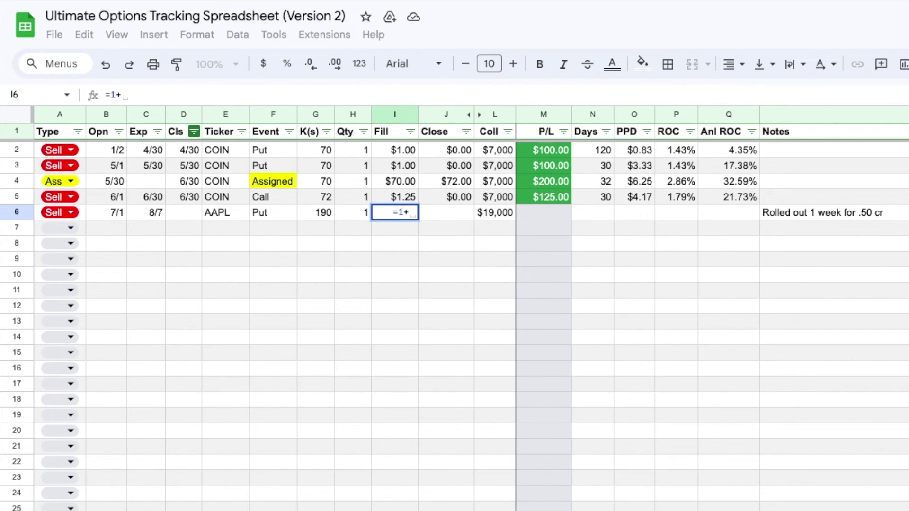
pyautogui.write('.5')
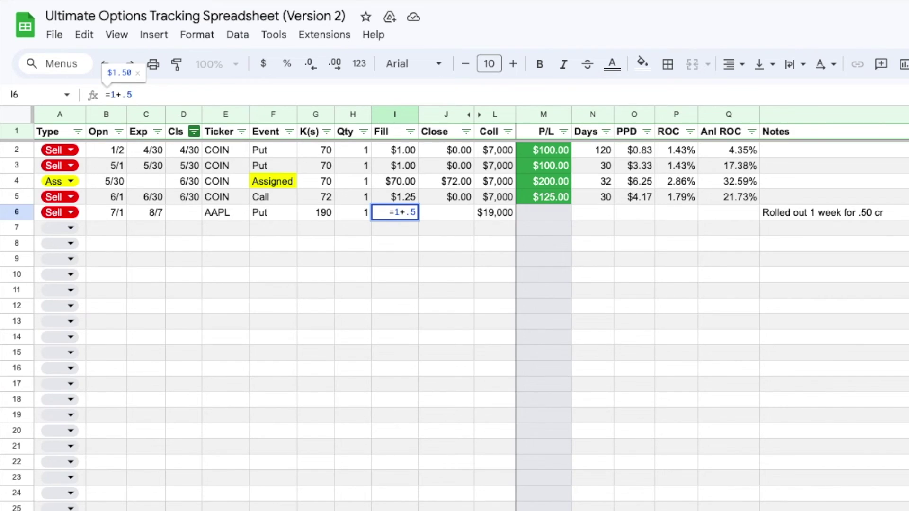
pyautogui.press('Return')
pyautogui.click(383, 212)
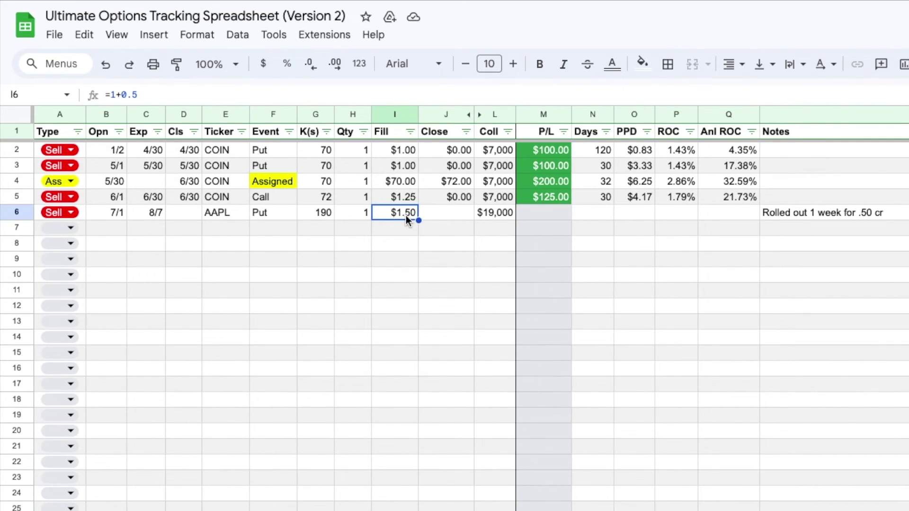
# - Try adding another .25 credit to the fill formula of the AAPL put in row 6, and undo the change
pyautogui.click(410, 243)
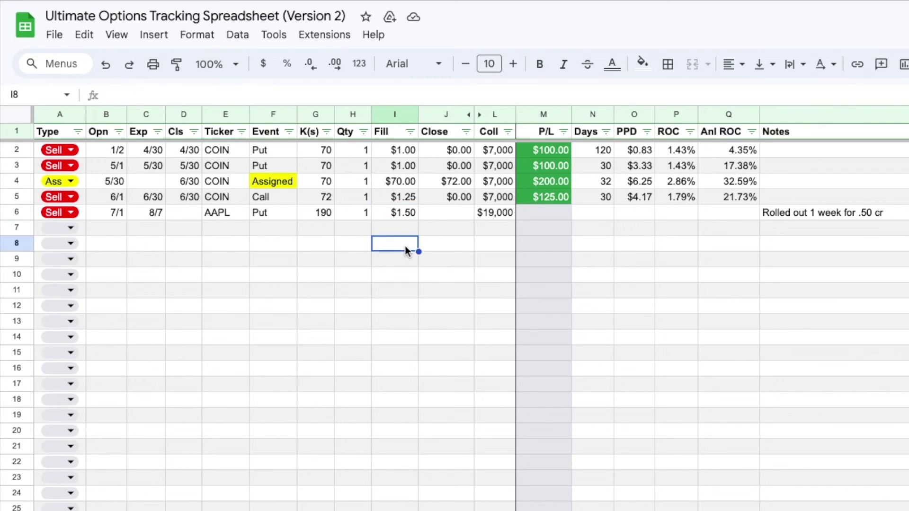
pyautogui.click(405, 217)
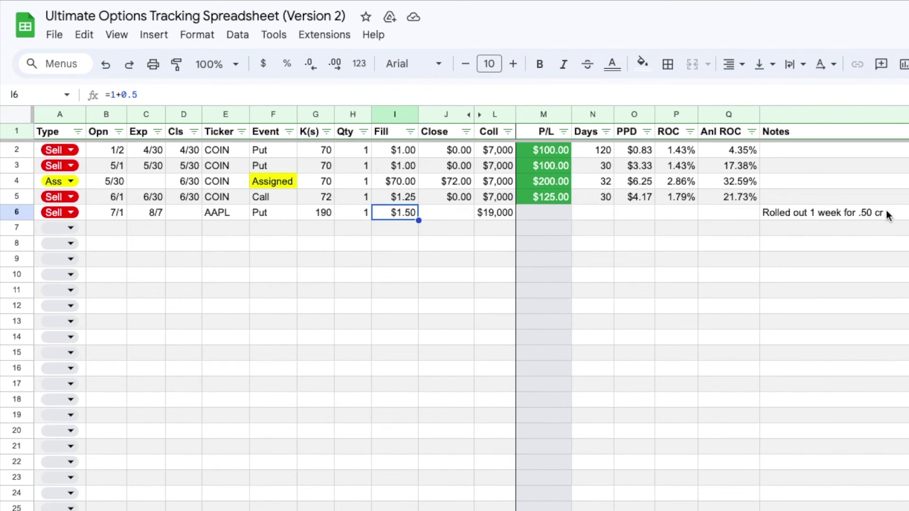
pyautogui.click(145, 96)
pyautogui.write('+.25')
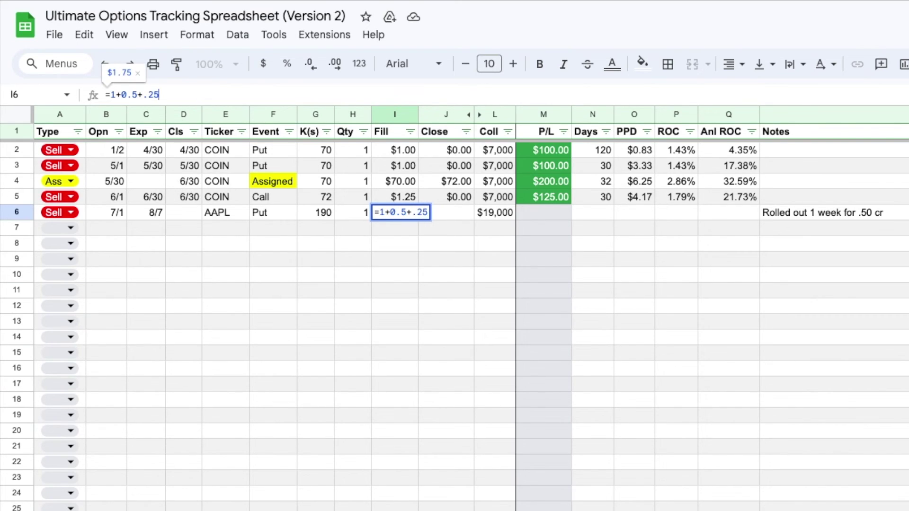
pyautogui.press('Return')
pyautogui.click(279, 369)
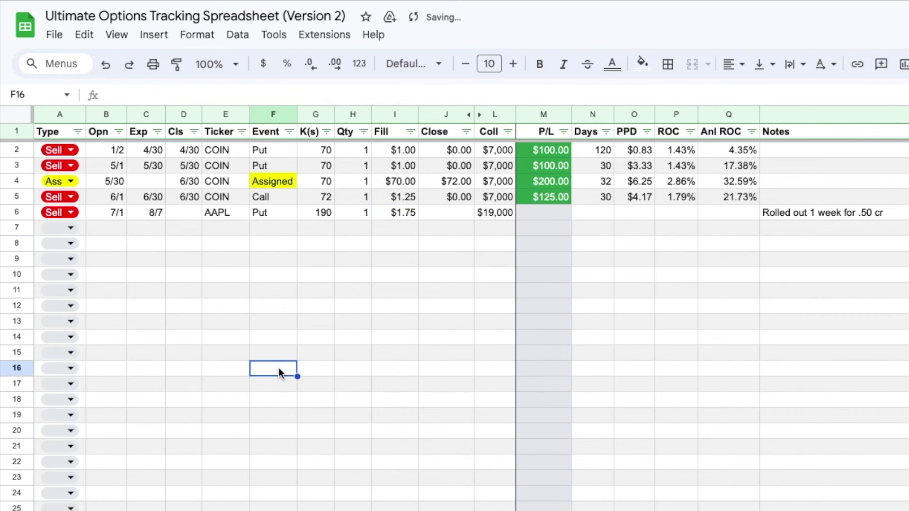
pyautogui.hotkey('ctrl', 'z')
pyautogui.click(443, 392)
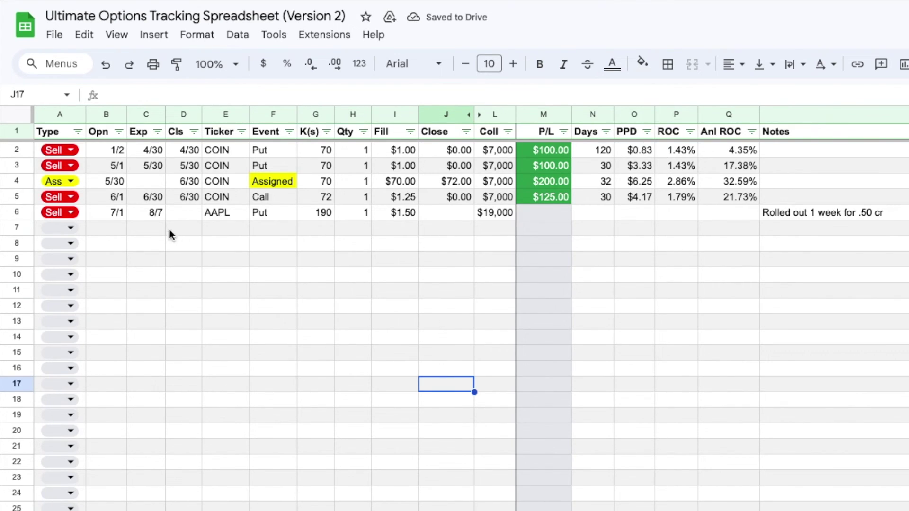
# - Close the AAPL put in row 6 with a Cls date of 8/2 and a closing price of 1.25
pyautogui.click(184, 215)
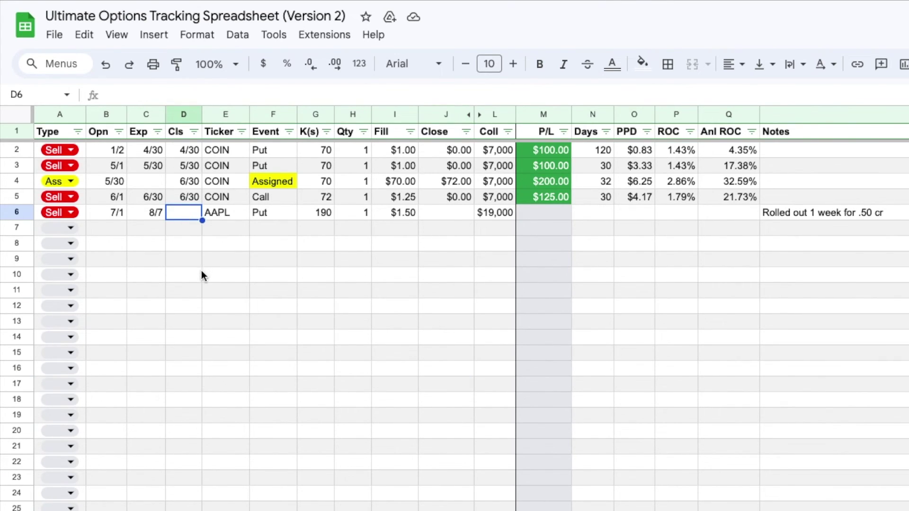
pyautogui.write('8/2')
pyautogui.click(395, 306)
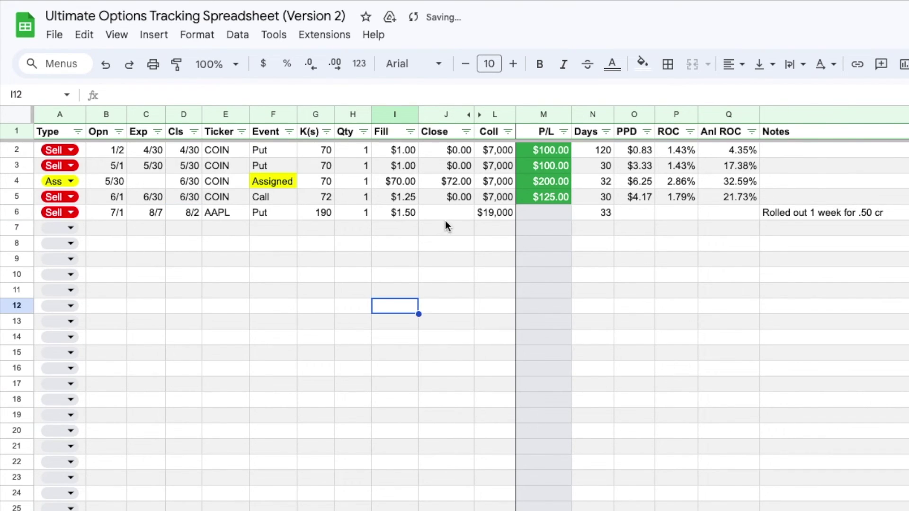
pyautogui.click(447, 215)
pyautogui.write('1.25')
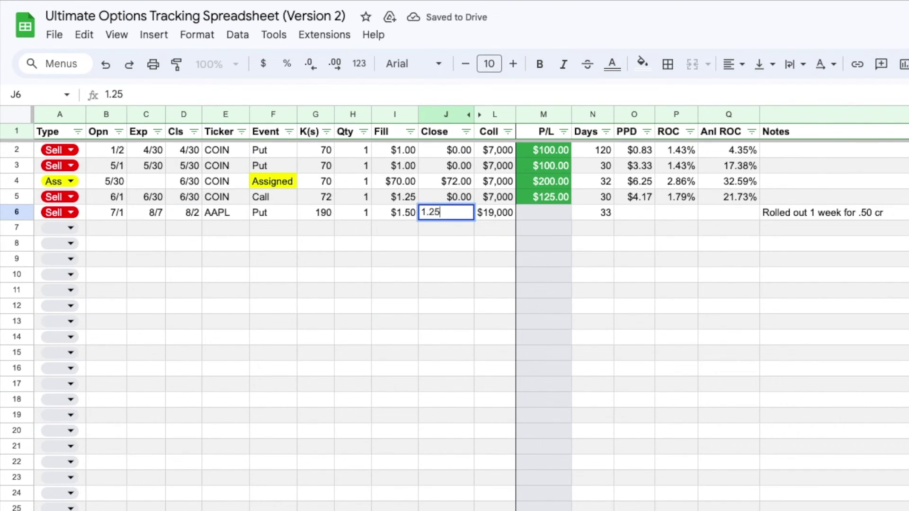
pyautogui.press('Tab')
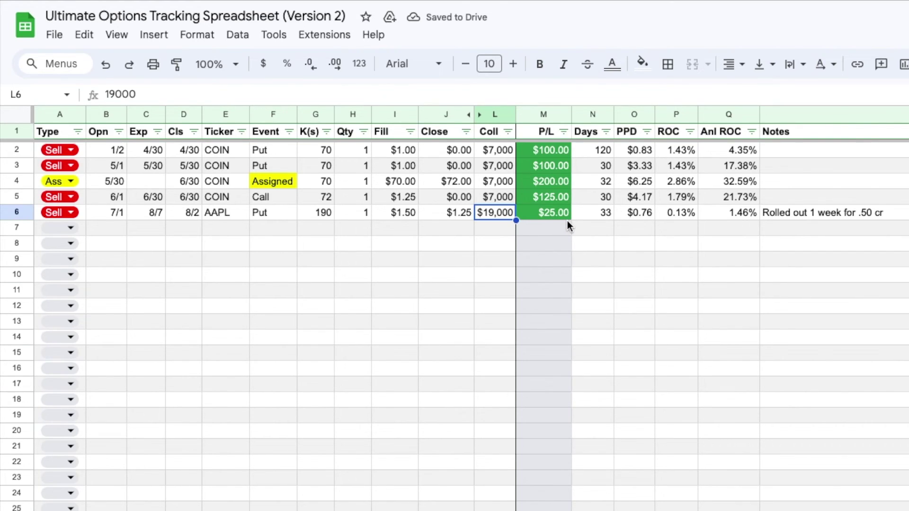
# - Review the fill formula, roll note and expiration date of the AAPL put in row 6
pyautogui.click(400, 214)
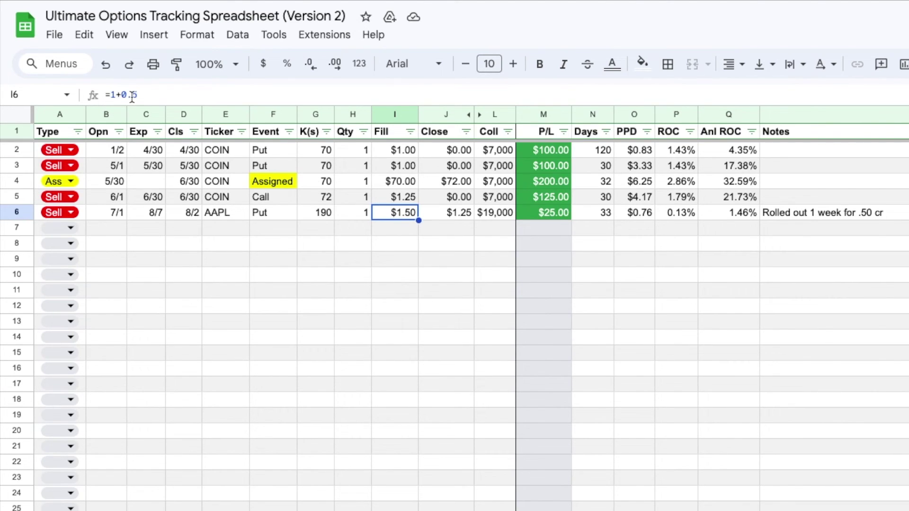
pyautogui.click(763, 214)
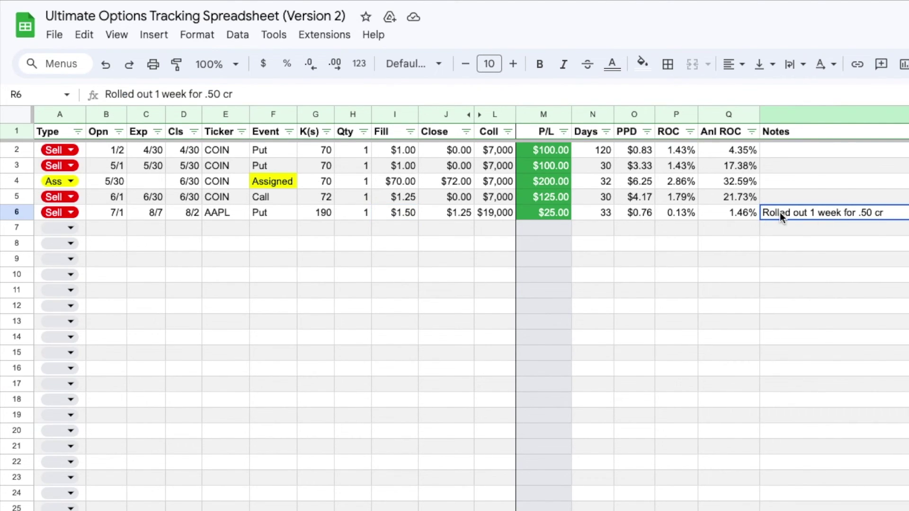
pyautogui.click(152, 217)
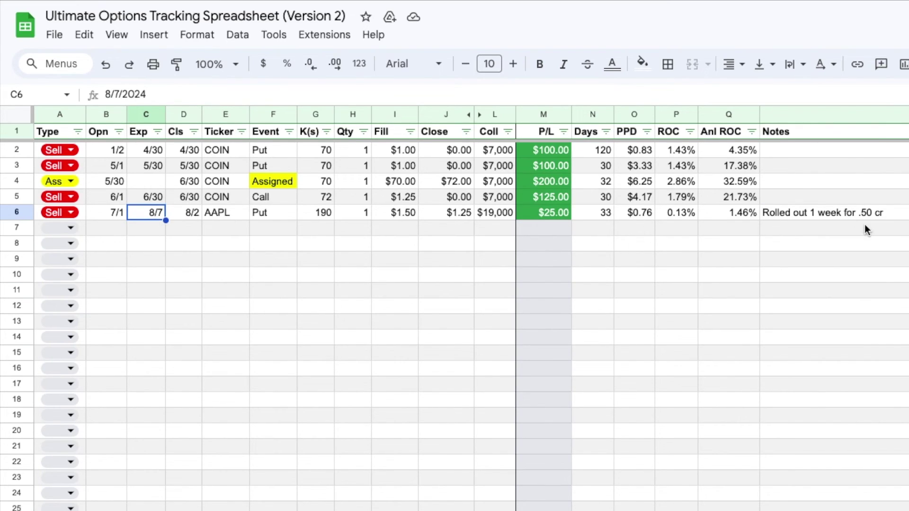
pyautogui.click(886, 217)
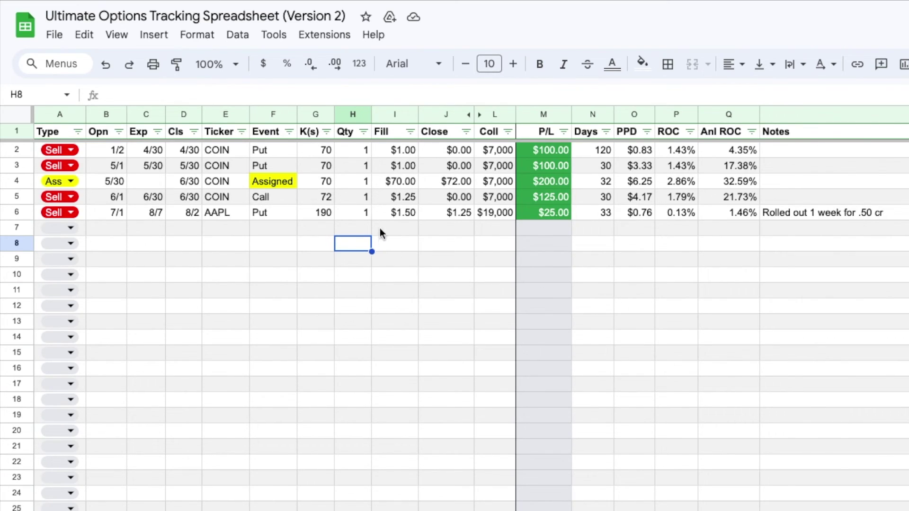
pyautogui.click(392, 216)
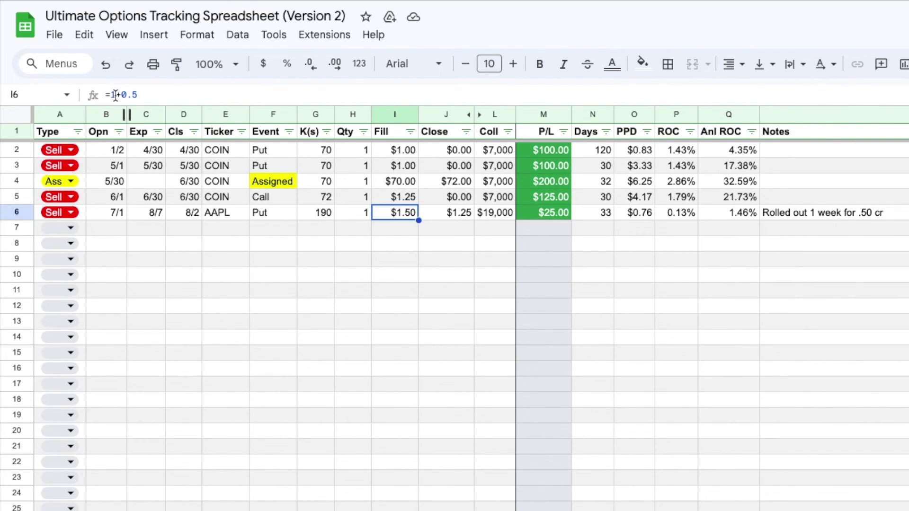
pyautogui.click(140, 94)
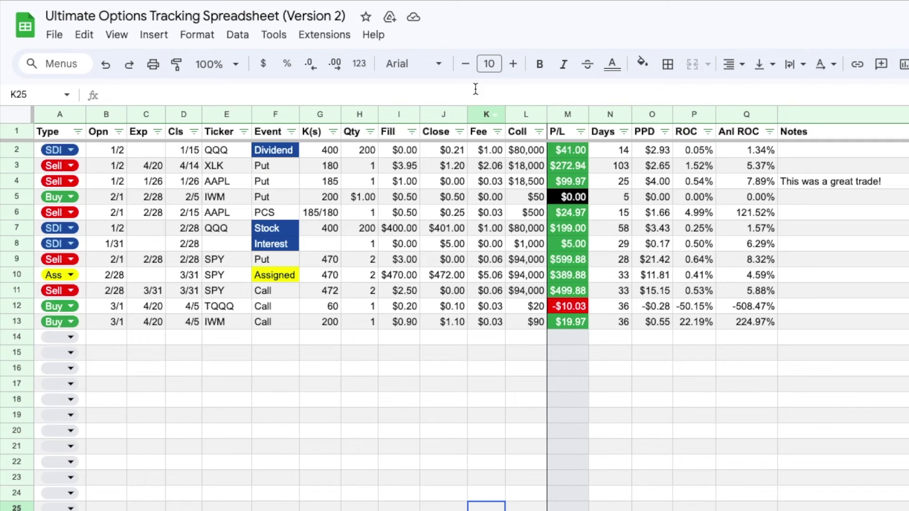
# - Hide the Fee column K in the sample options tracker sheet
pyautogui.rightClick(479, 114)
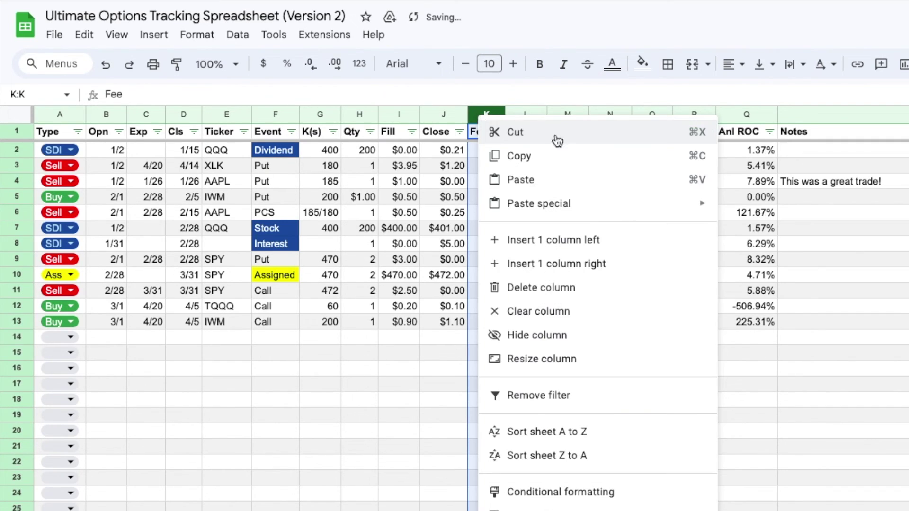
pyautogui.click(601, 334)
pyautogui.click(566, 404)
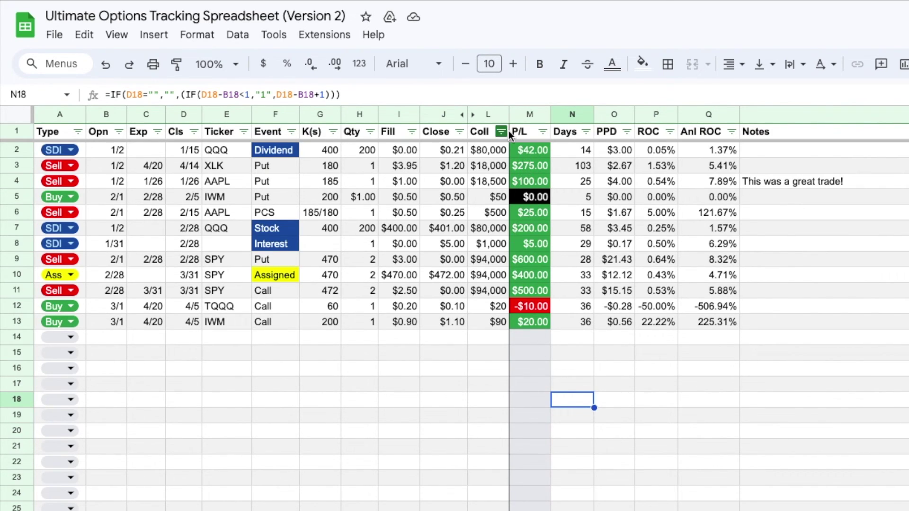
# - Remove both decimal places from the values in the P/L column
pyautogui.click(515, 116)
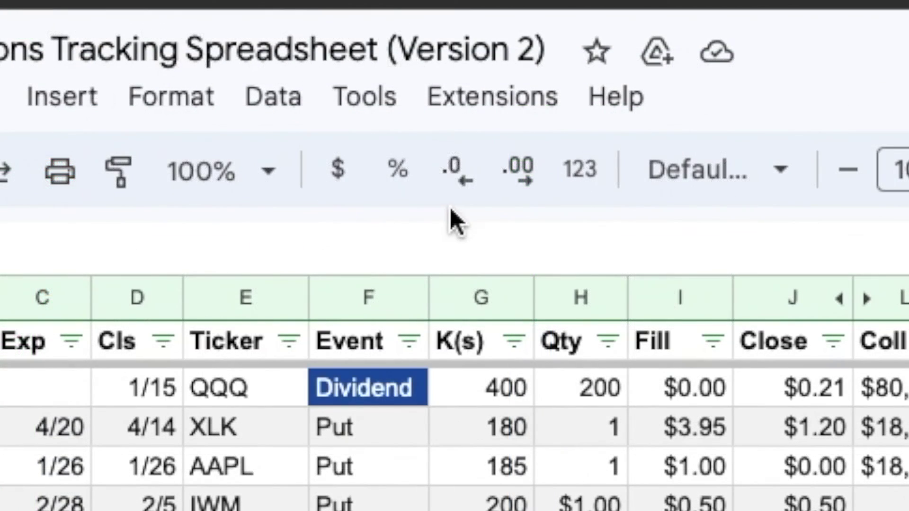
pyautogui.click(467, 187)
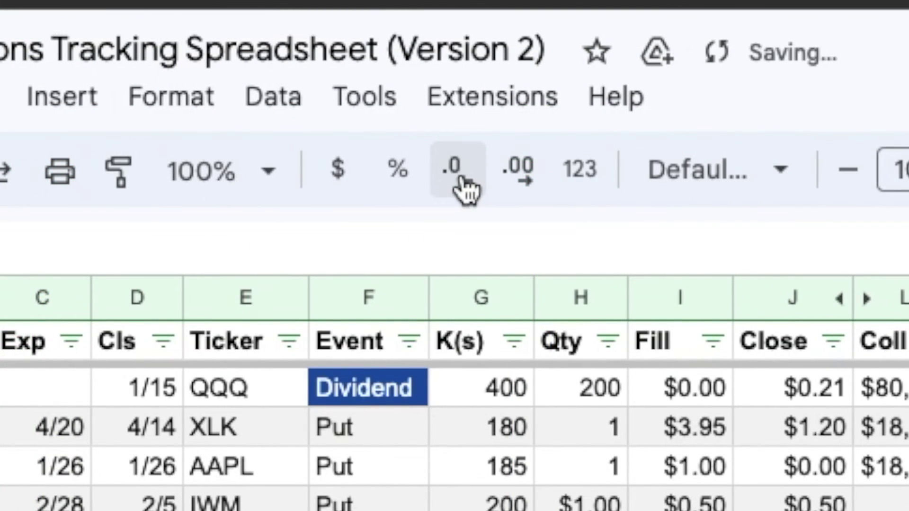
pyautogui.click(466, 187)
pyautogui.click(540, 417)
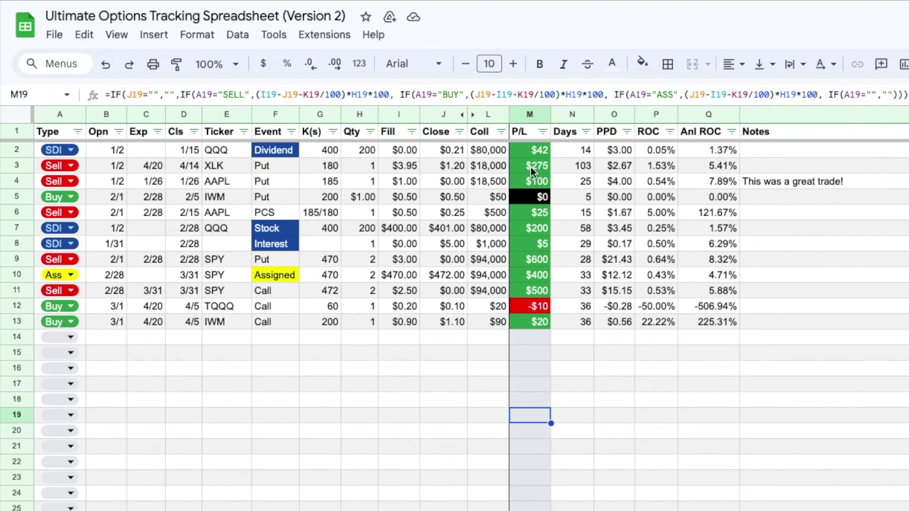
# - Restore the currency format with two decimal places on the P/L column
pyautogui.hotkey('ctrl', 'space')
pyautogui.hotkey('ctrl', 'shift', '4')
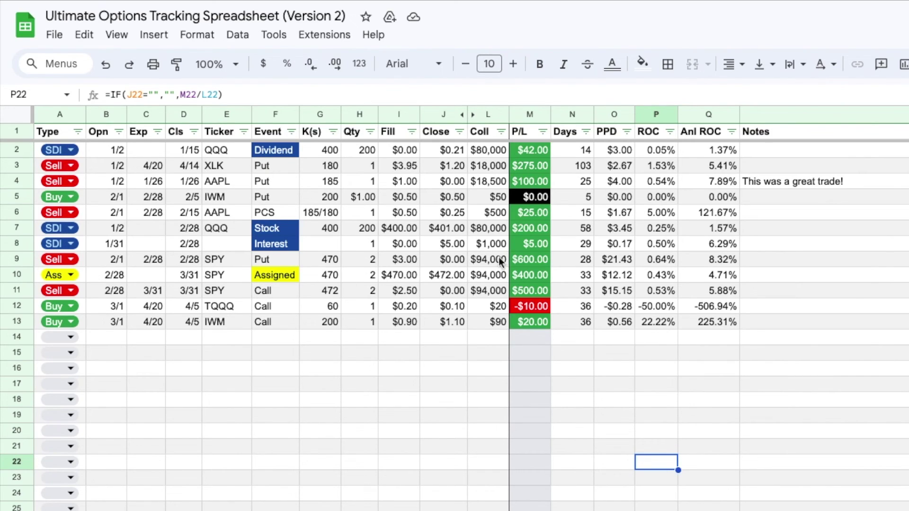
pyautogui.click(321, 431)
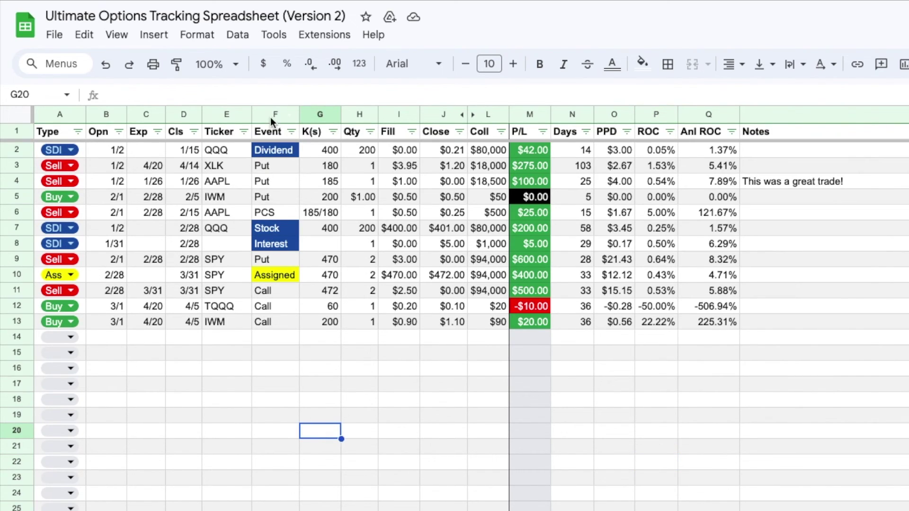
# - Open the data validation rules for the Type dropdown in A2 and look at the custom colour options for Sell
pyautogui.doubleClick(74, 151)
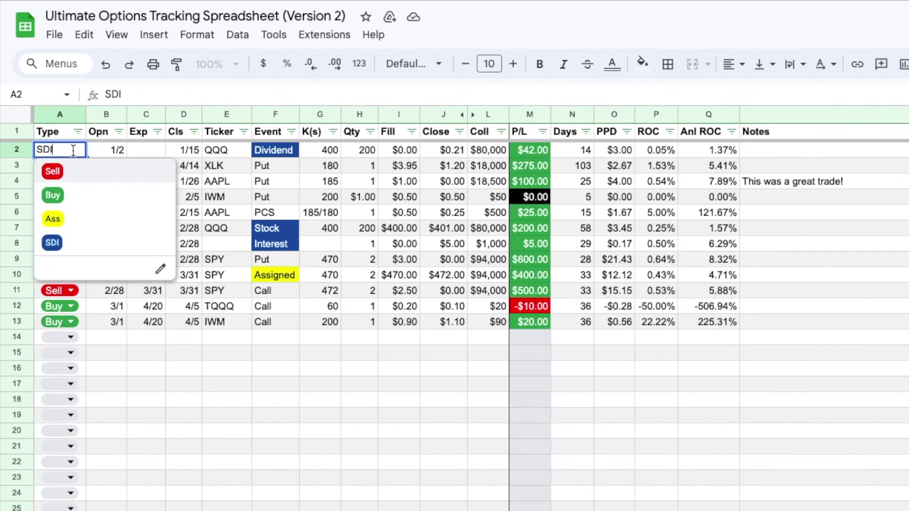
pyautogui.click(161, 272)
pyautogui.click(713, 247)
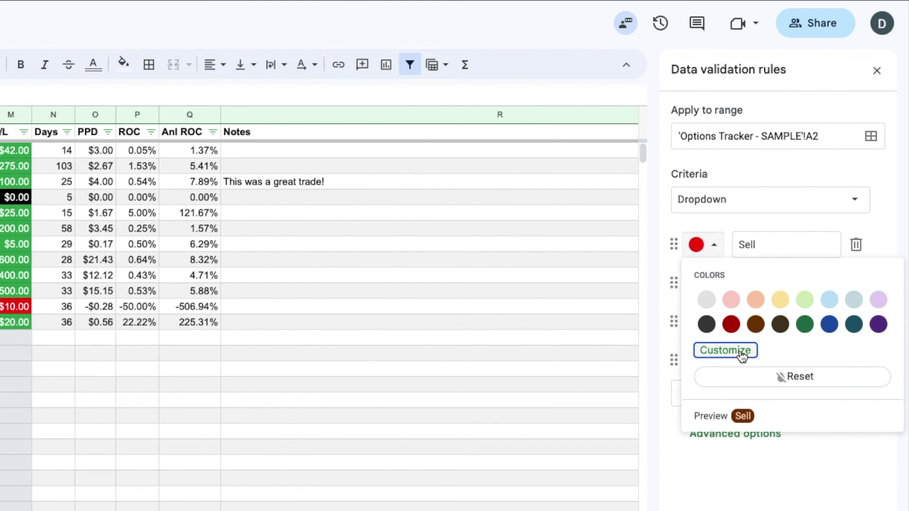
pyautogui.click(739, 350)
pyautogui.click(697, 510)
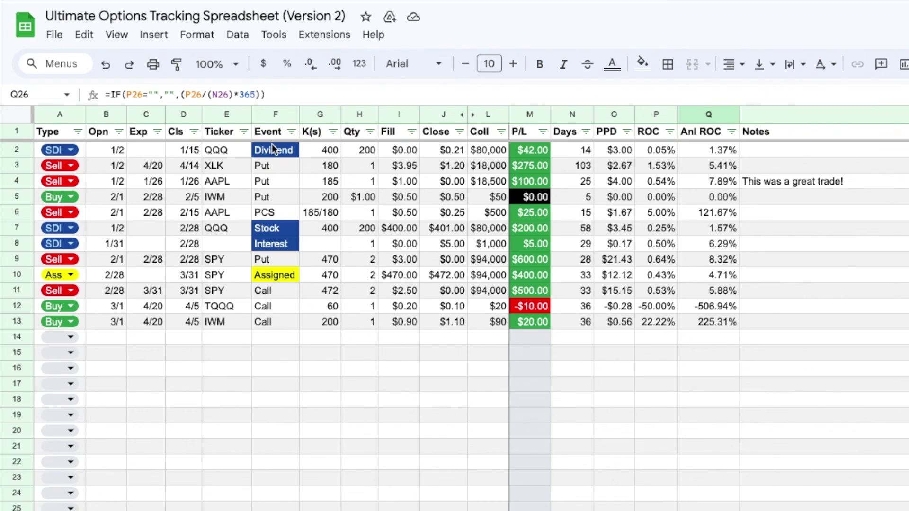
# - Open the conditional formatting rules for the Event column and examine the formatting colour options of the "stock" rule
pyautogui.click(272, 148)
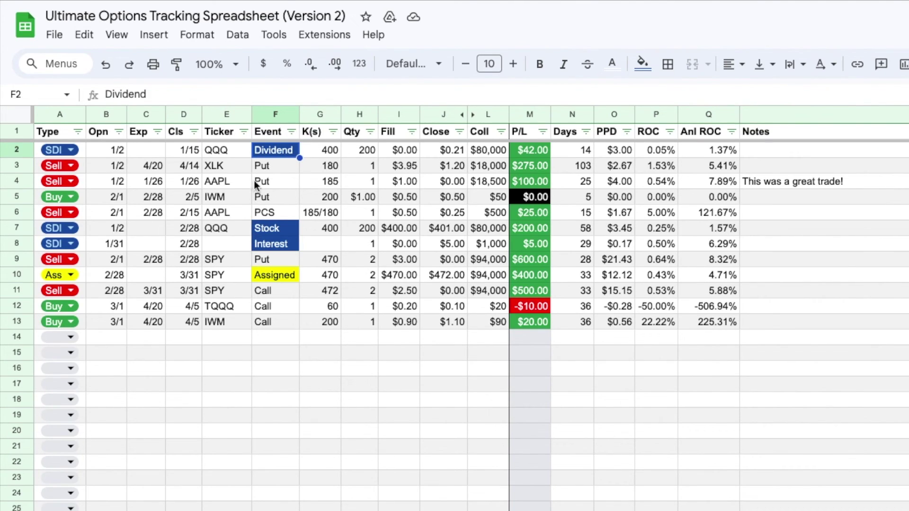
pyautogui.click(203, 44)
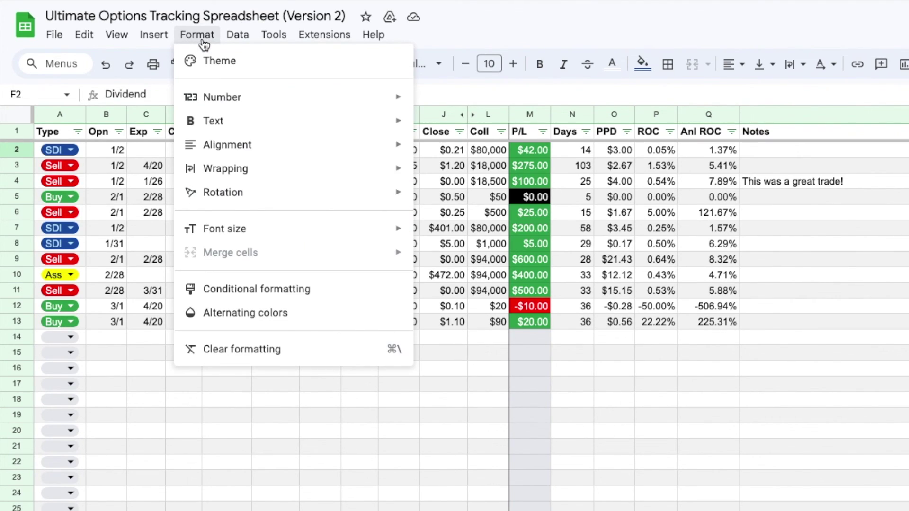
pyautogui.click(272, 289)
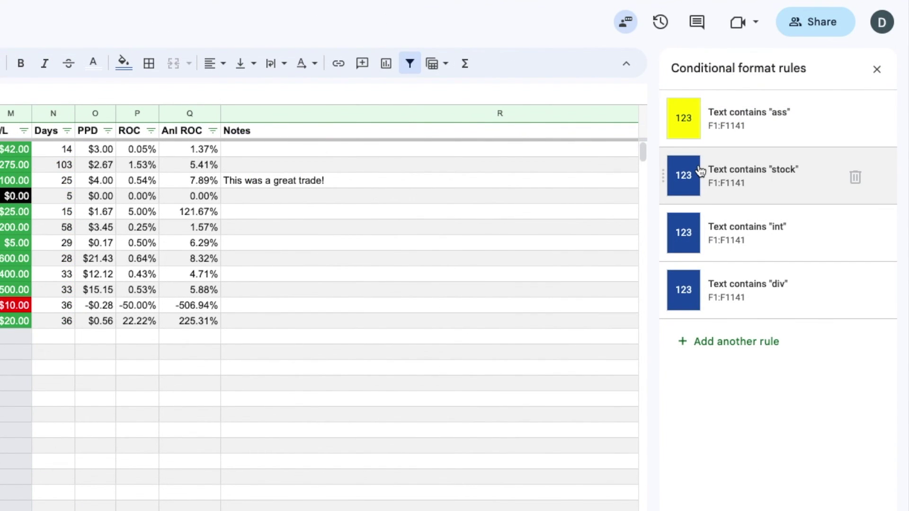
pyautogui.click(701, 170)
pyautogui.click(805, 386)
pyautogui.click(810, 386)
pyautogui.click(795, 438)
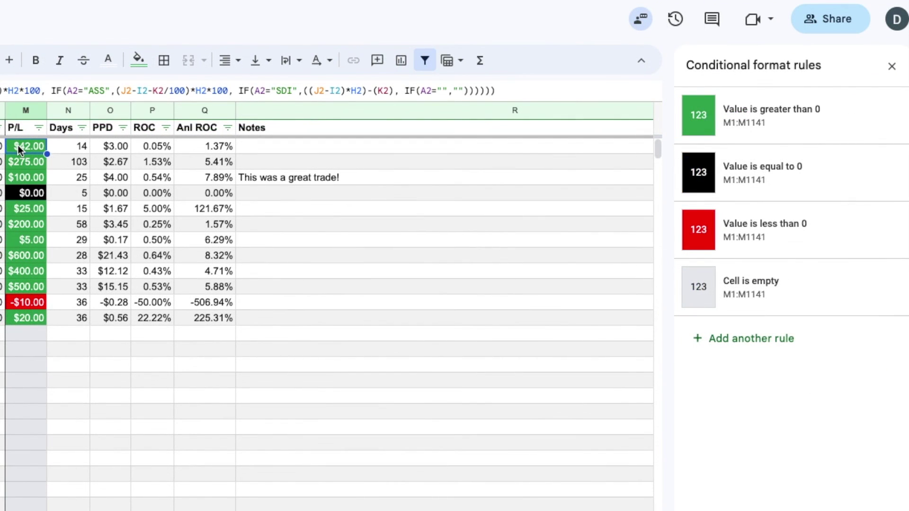
# - Open the "greater than 0" conditional format rule of the P/L column, examine its formatting style, and leave it without changes
pyautogui.click(17, 111)
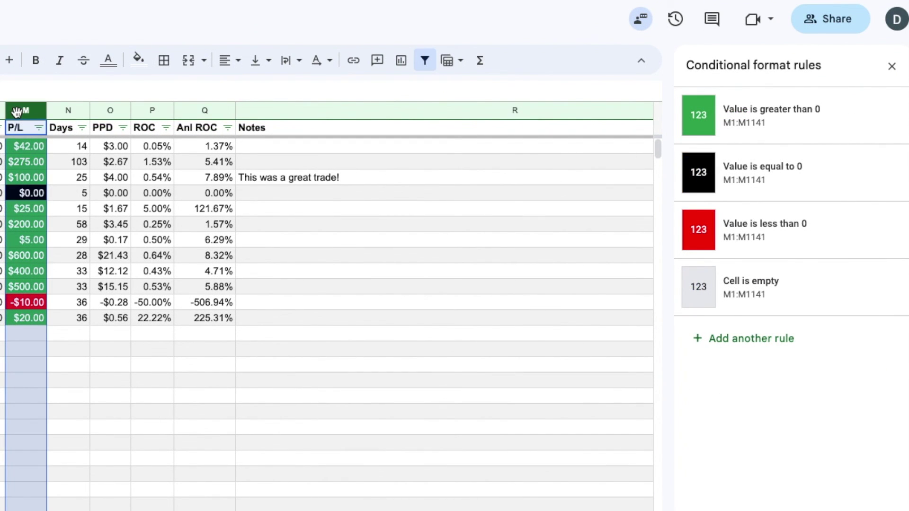
pyautogui.click(709, 115)
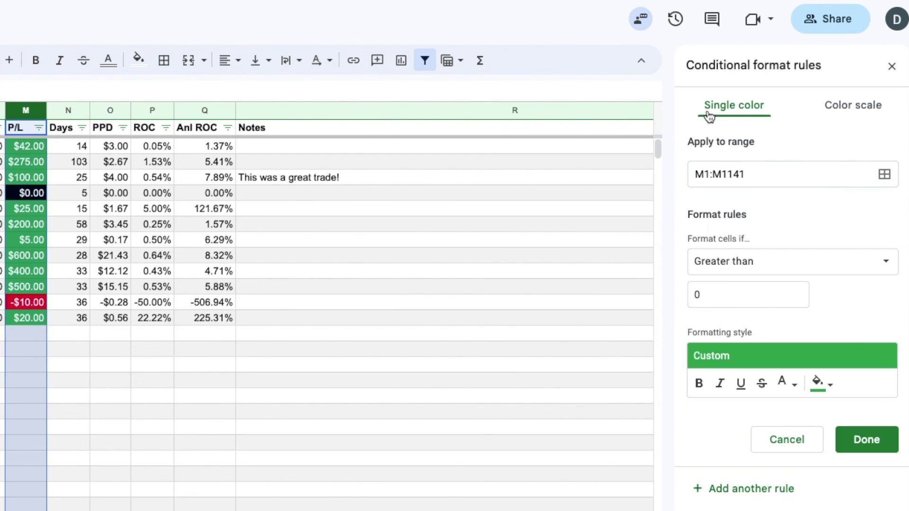
pyautogui.click(788, 441)
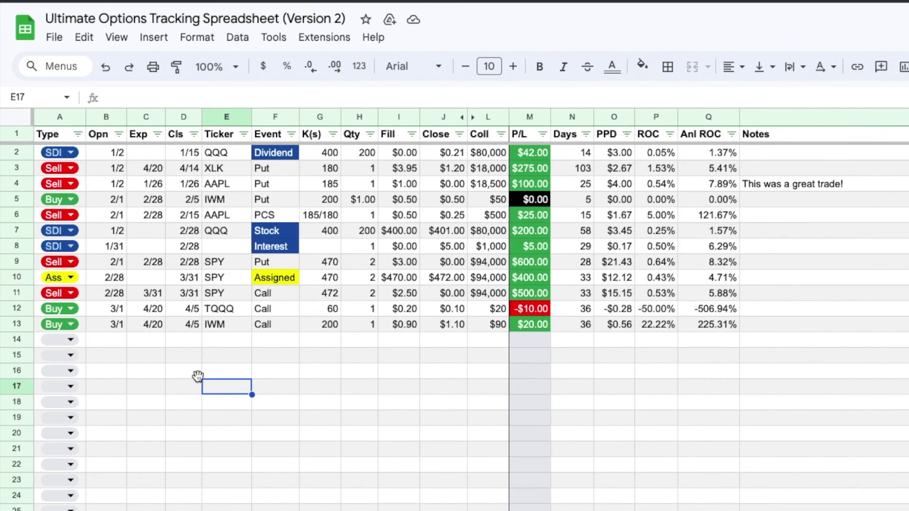
# - Rename the Ass item in the Type dropdown to Assigned and apply the change to all matching dropdowns
pyautogui.click(55, 134)
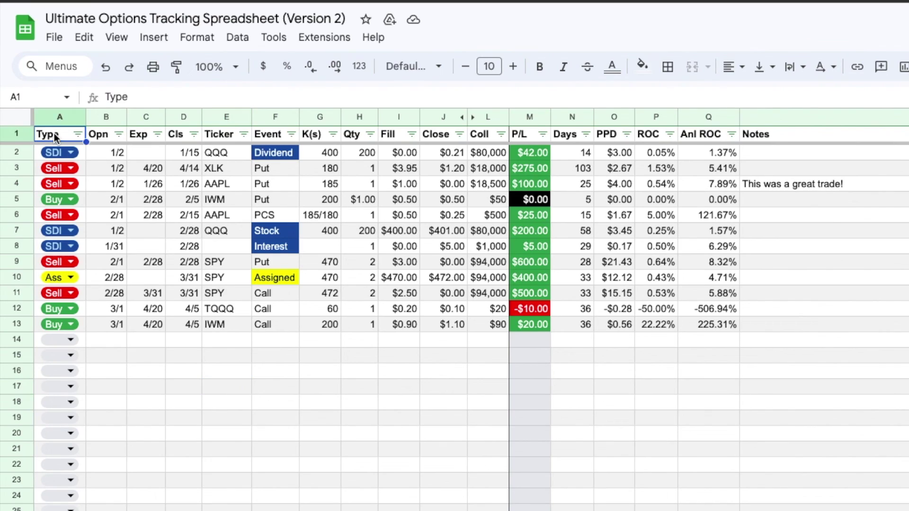
pyautogui.click(71, 279)
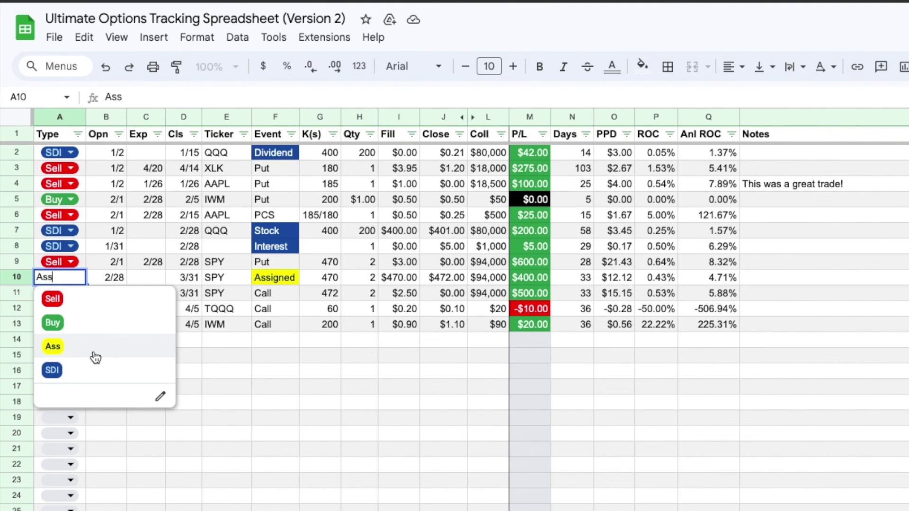
pyautogui.click(161, 400)
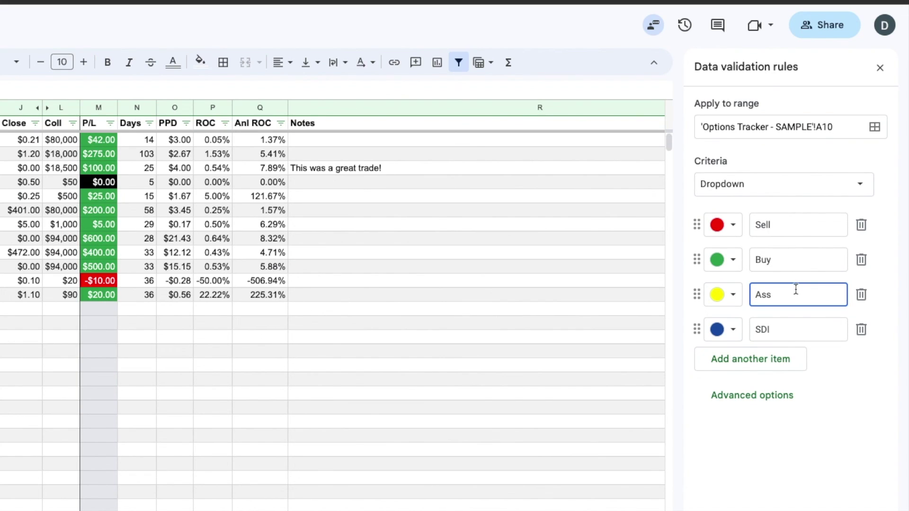
pyautogui.click(797, 290)
pyautogui.write('igned')
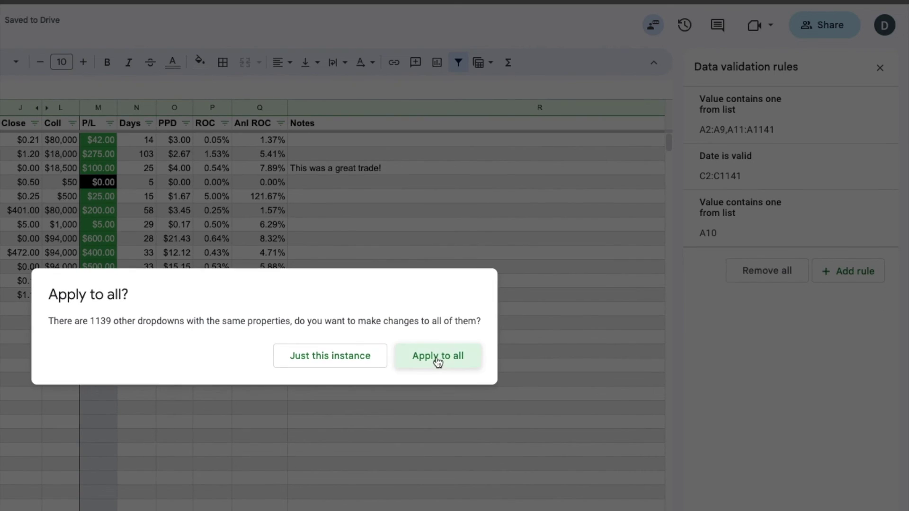
pyautogui.click(437, 361)
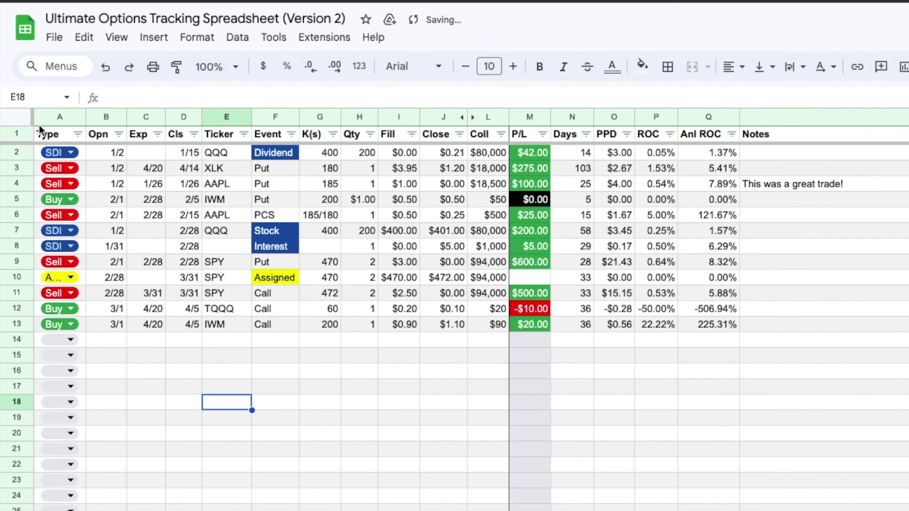
# - Auto-fit the Type column to its full labels, and resize it back to a narrow width that fits the short labels
pyautogui.doubleClick(85, 116)
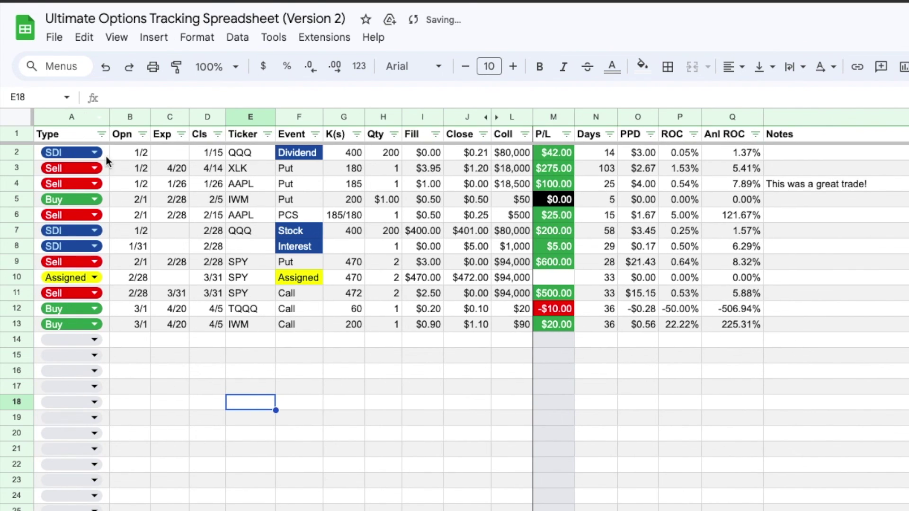
pyautogui.click(182, 414)
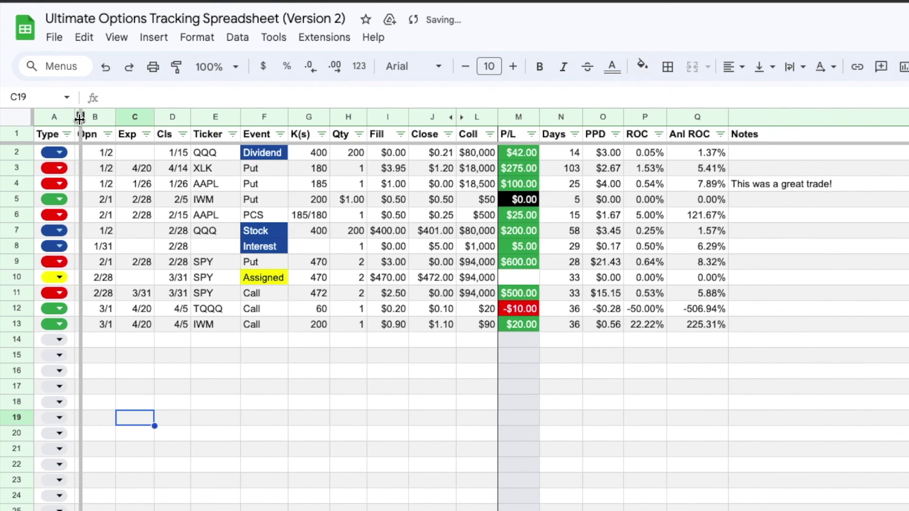
pyautogui.moveTo(77, 117); pyautogui.dragTo(86, 119)
pyautogui.click(112, 364)
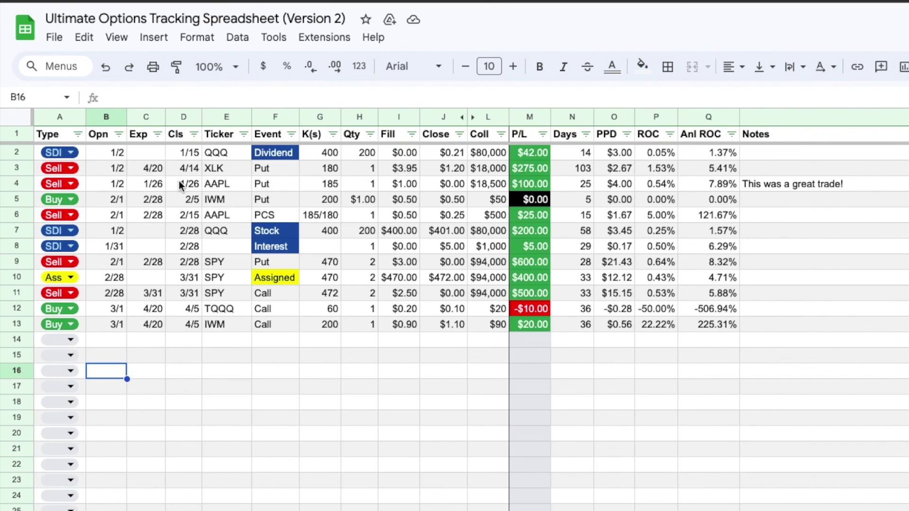
pyautogui.click(572, 356)
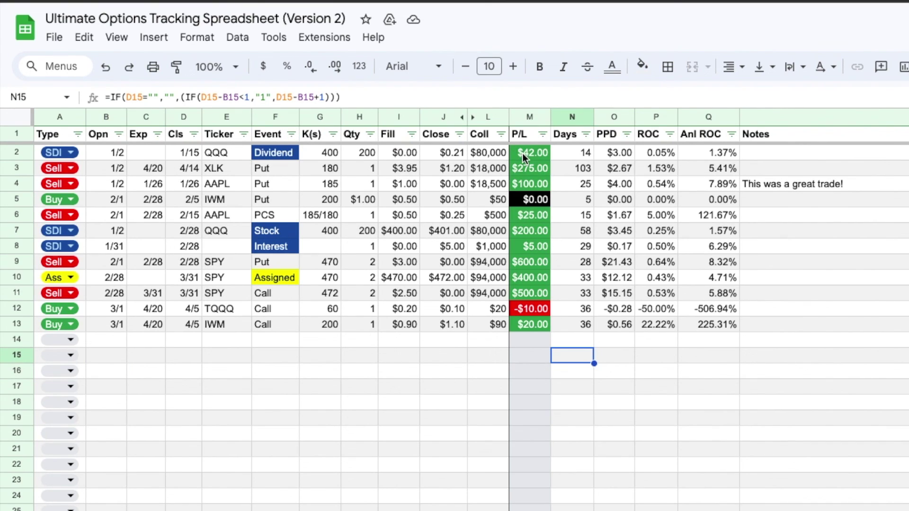